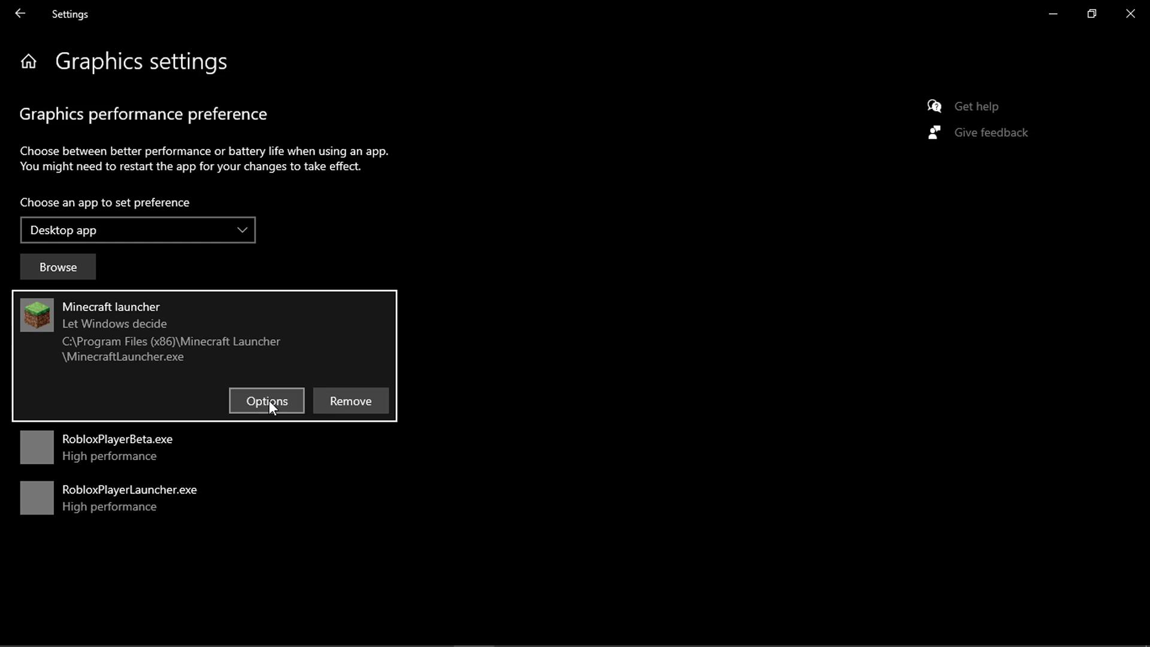
# Set the Minecraft launcher's graphics preference to High performance, save it and close the Settings window
pyautogui.click(452, 359)
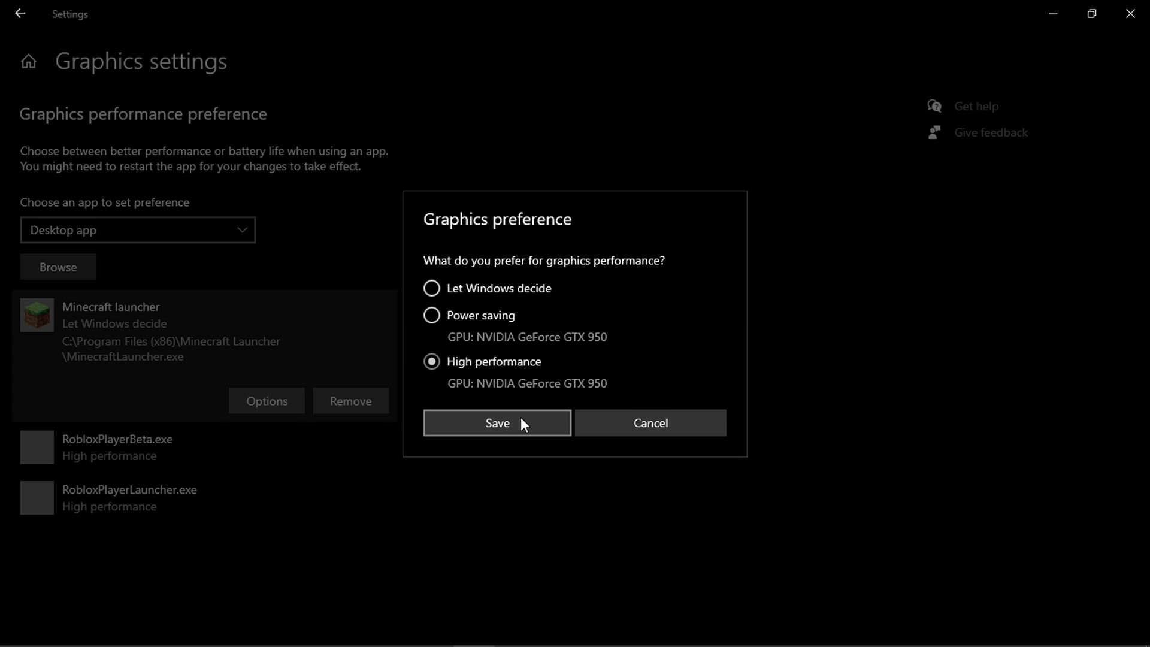
pyautogui.click(520, 422)
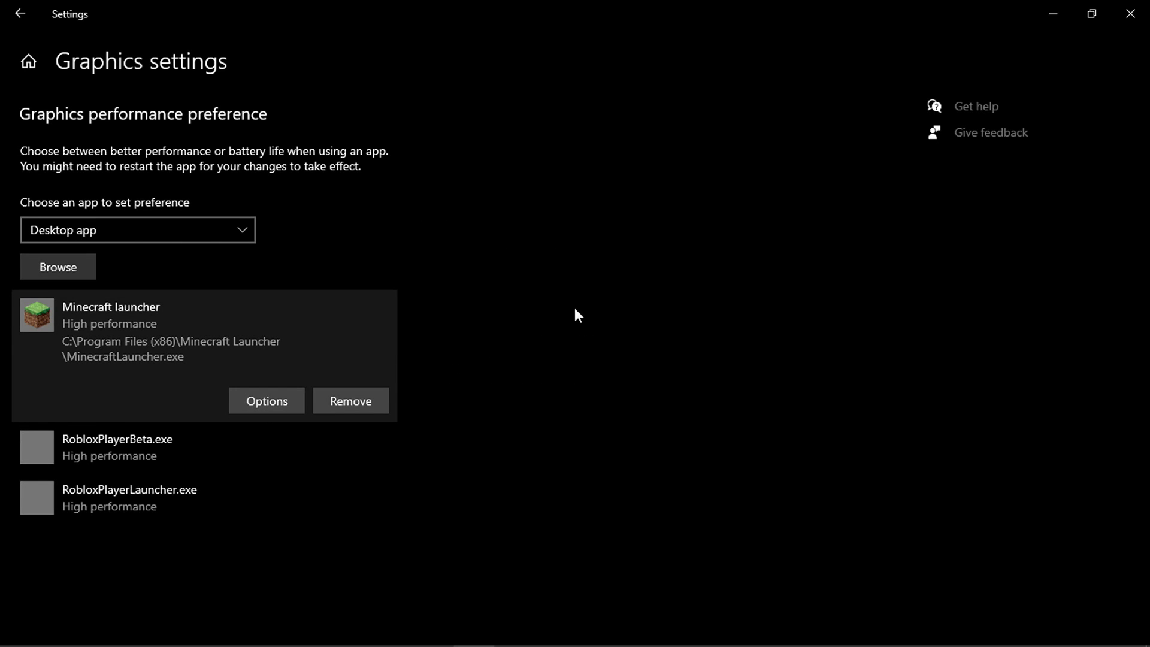
pyautogui.click(1130, 13)
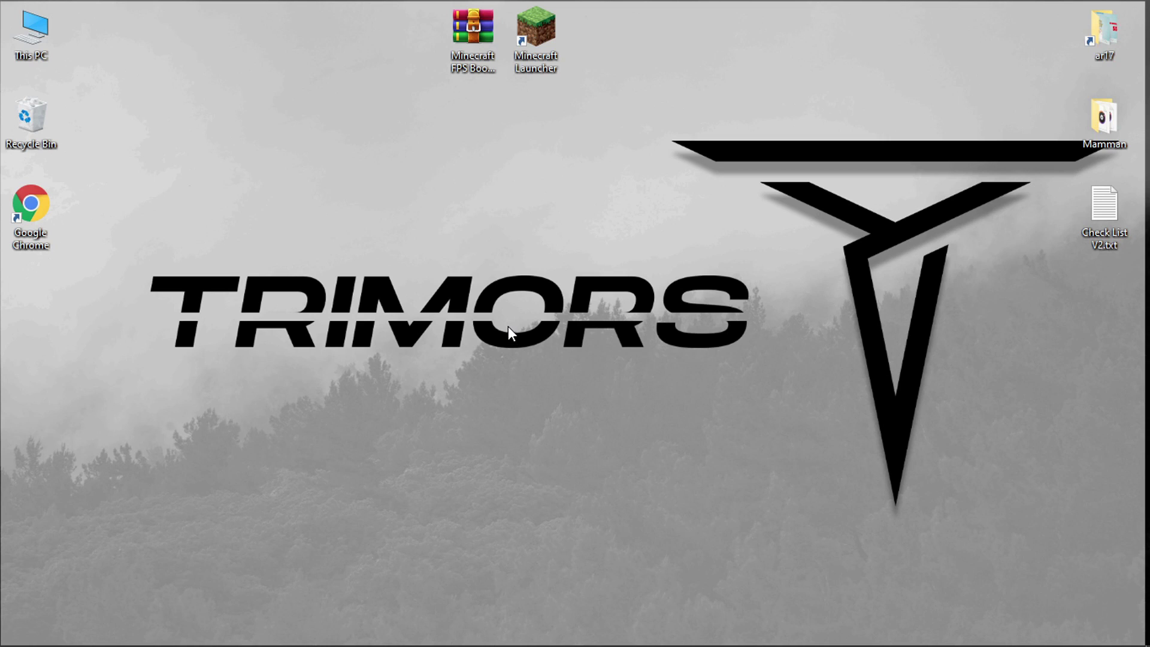
# Go to the Minecraft Launcher shortcut's file location and open the properties of MinecraftLauncher.exe
pyautogui.rightClick(526, 38)
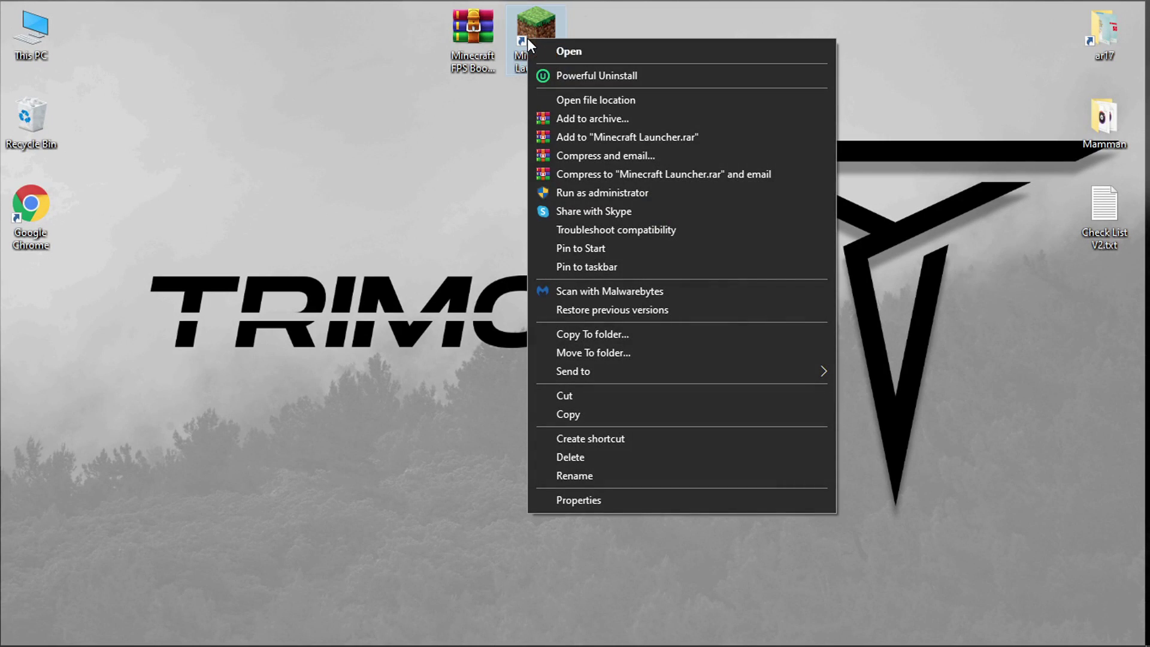
pyautogui.click(592, 102)
pyautogui.click(588, 293)
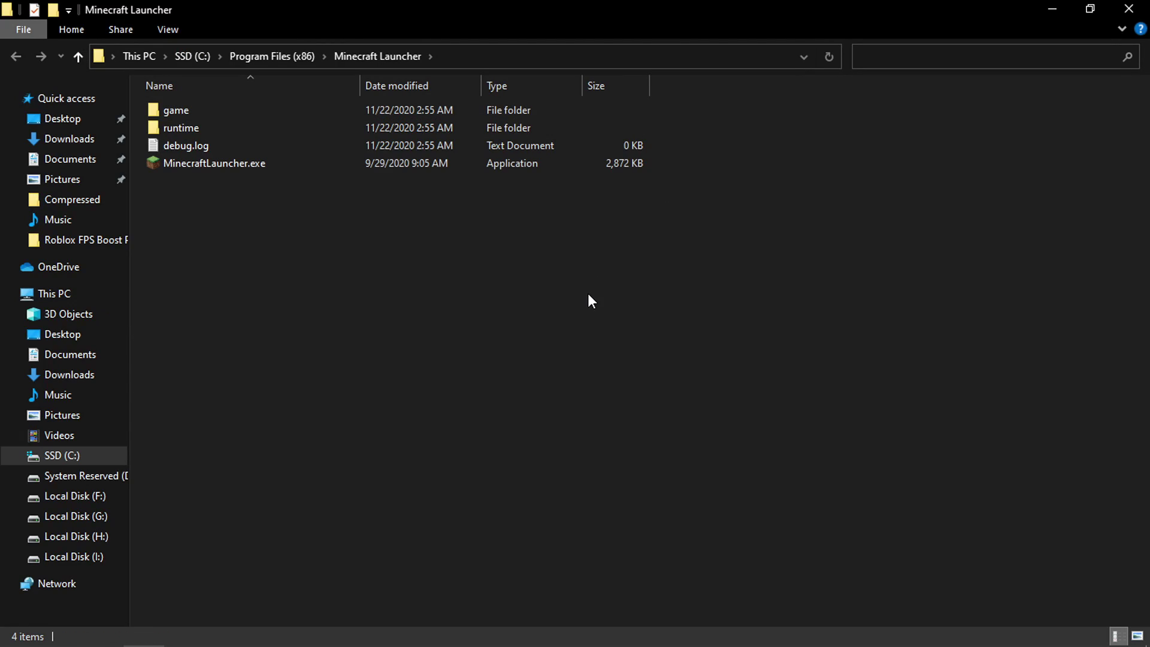
pyautogui.click(296, 164)
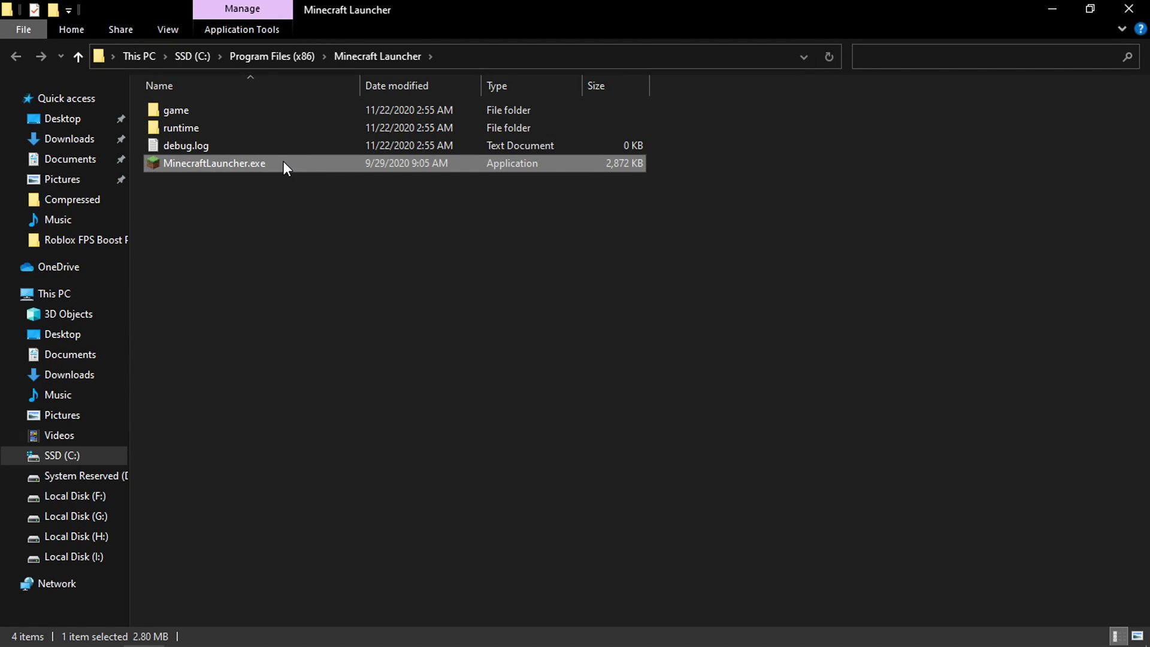
pyautogui.rightClick(284, 162)
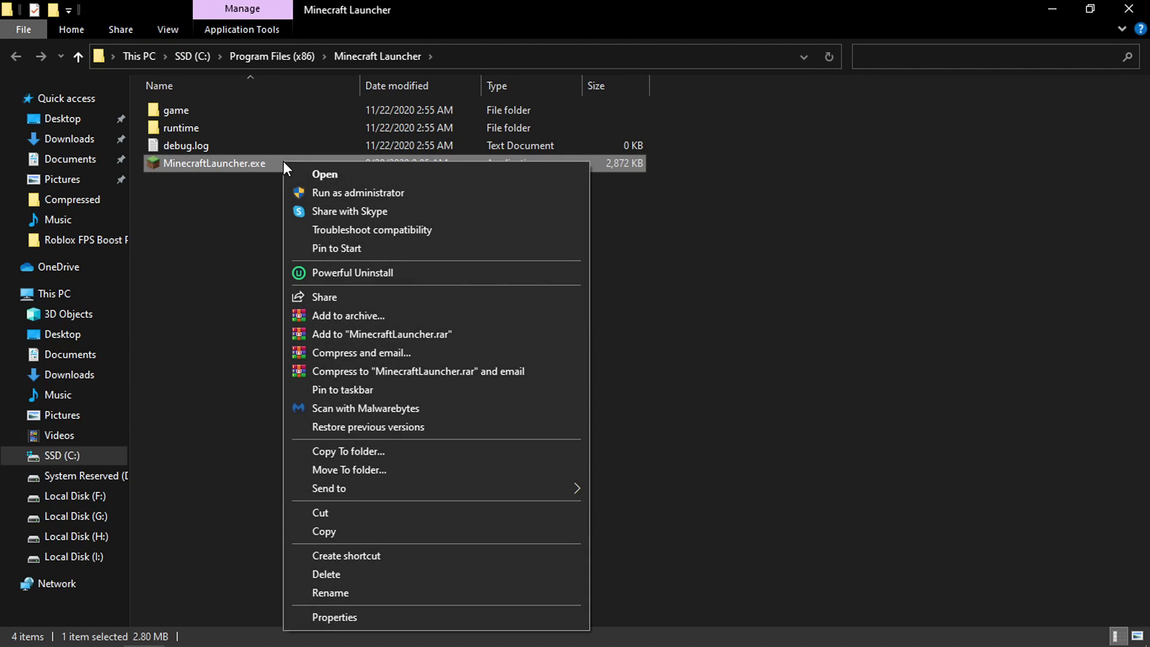
pyautogui.click(351, 616)
pyautogui.moveTo(463, 176); pyautogui.dragTo(518, 173)
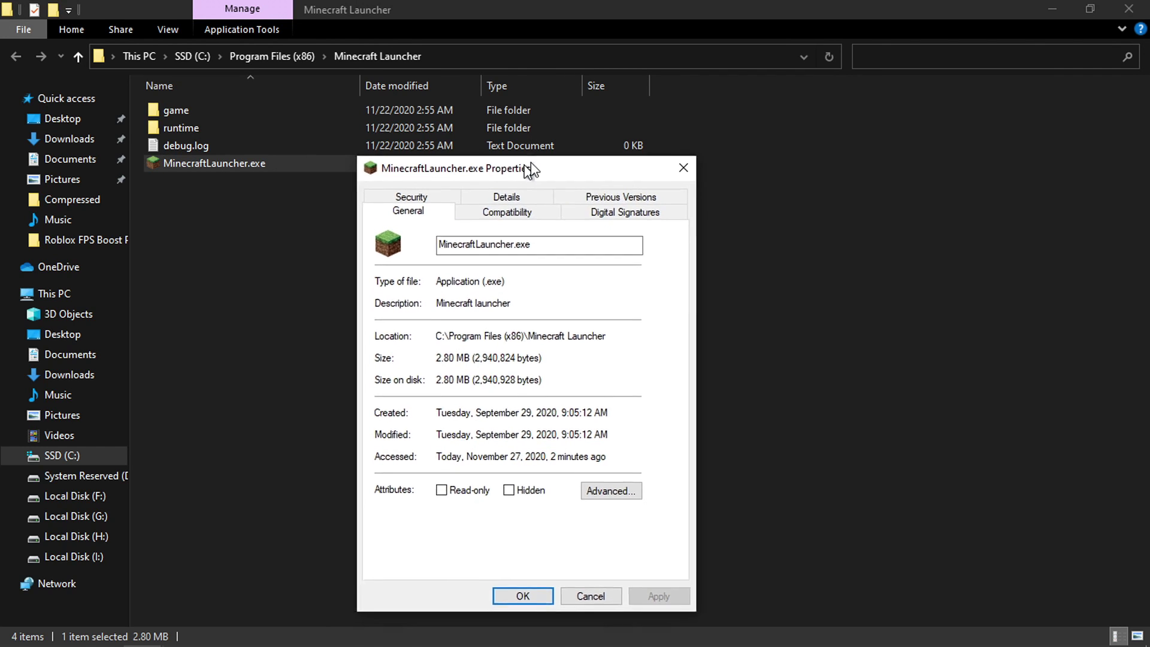
# Disable fullscreen optimizations for MinecraftLauncher.exe and override its high DPI scaling with Application, then apply and close the folder
pyautogui.click(493, 216)
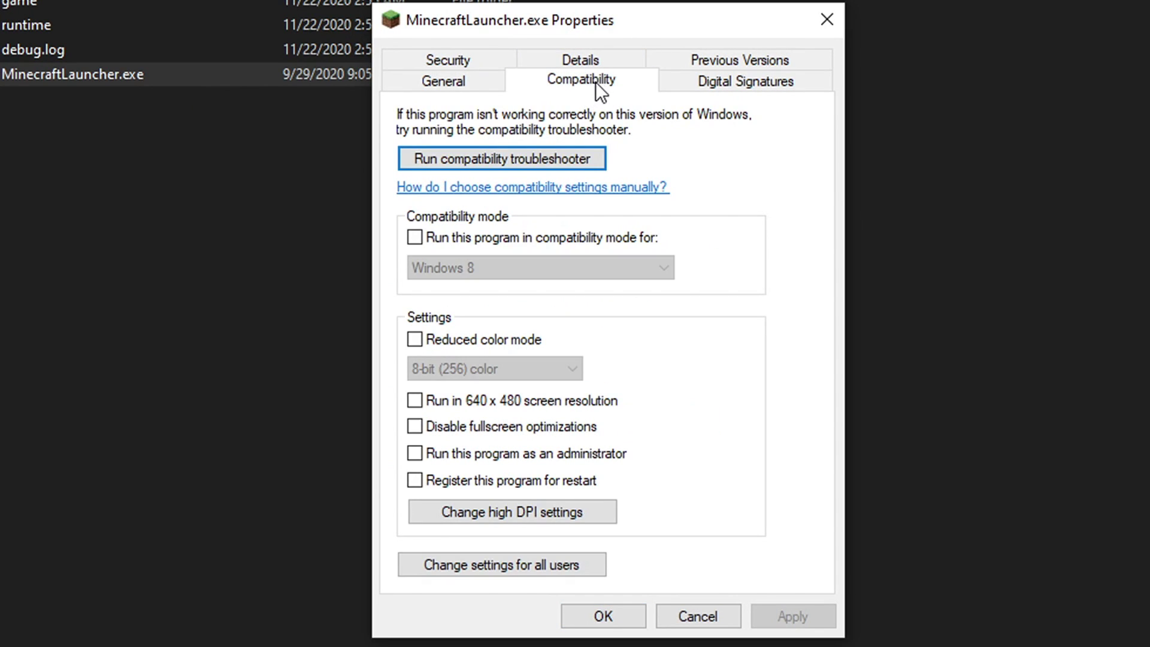
pyautogui.click(456, 426)
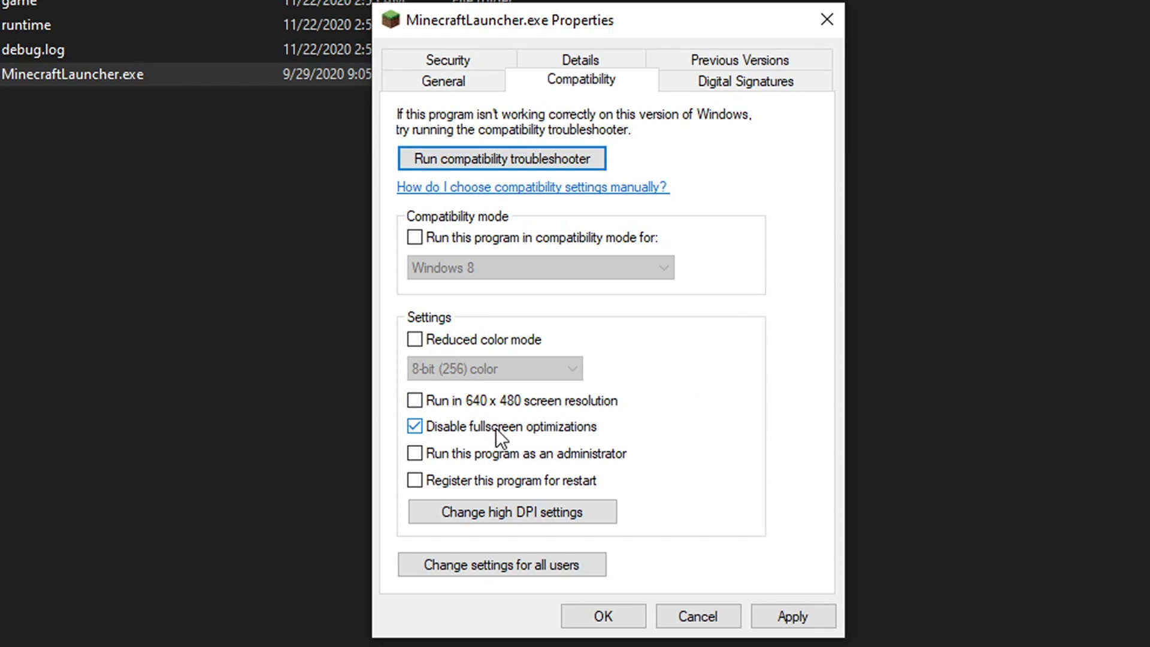
pyautogui.click(515, 514)
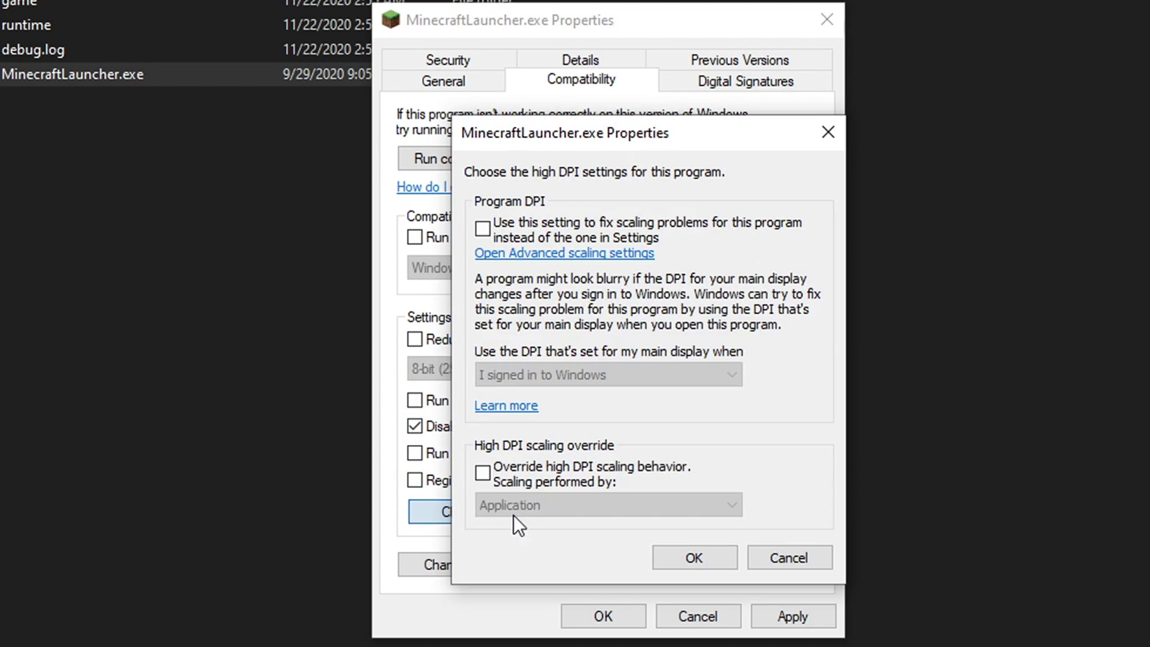
pyautogui.click(513, 476)
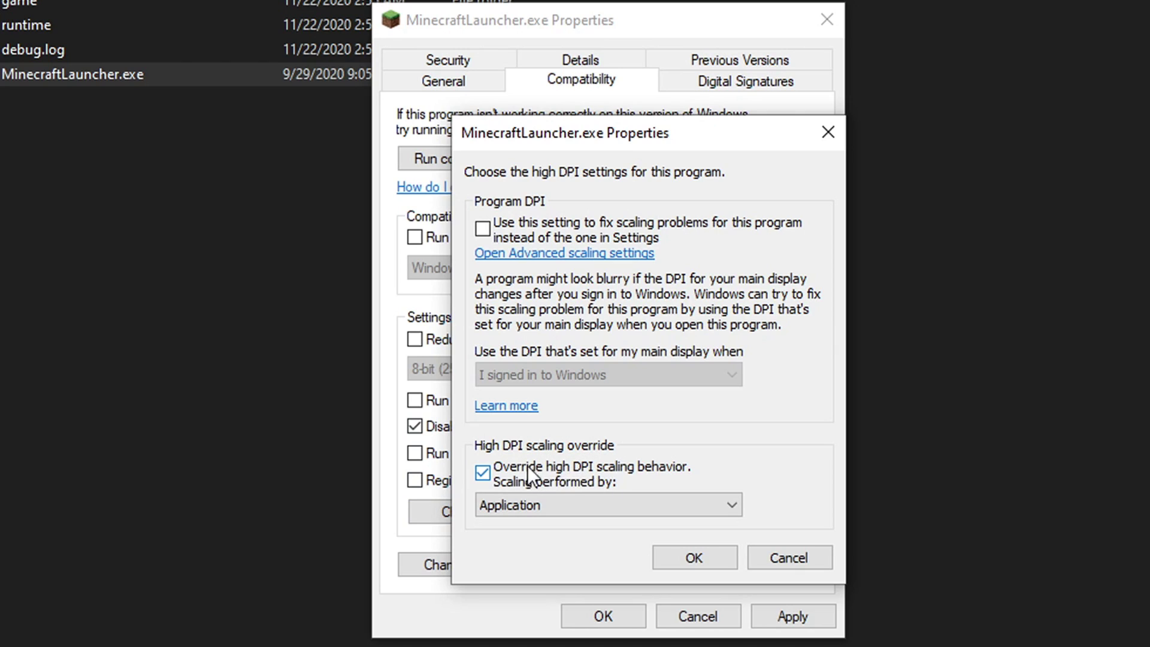
pyautogui.click(557, 506)
pyautogui.click(516, 526)
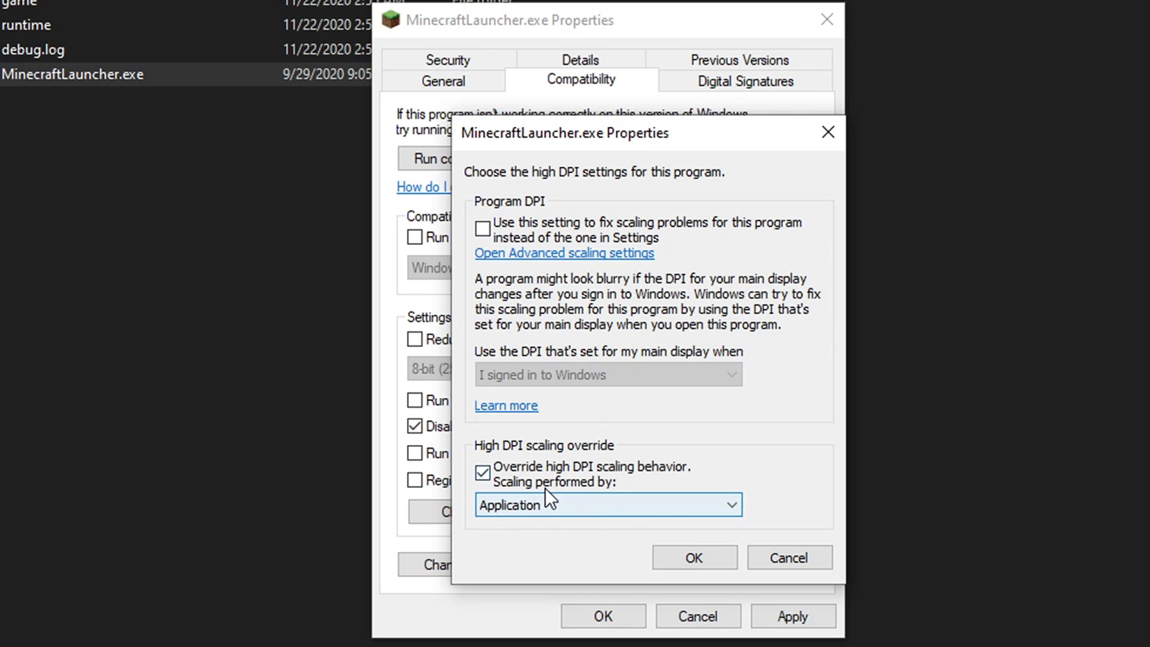
pyautogui.click(698, 558)
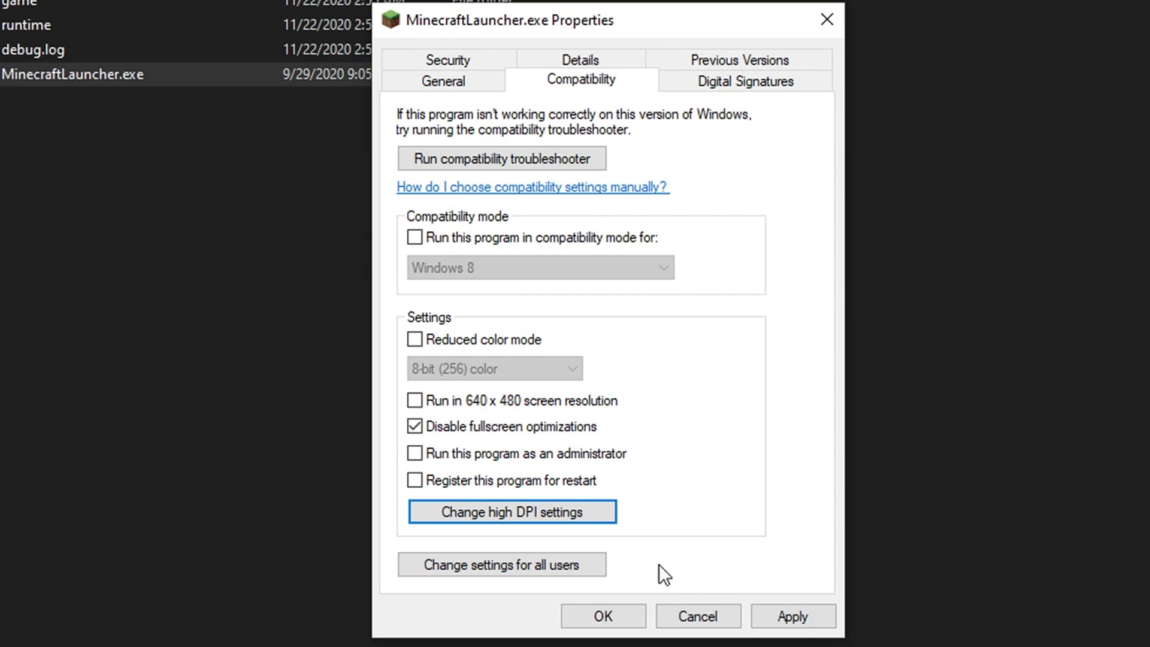
pyautogui.click(791, 616)
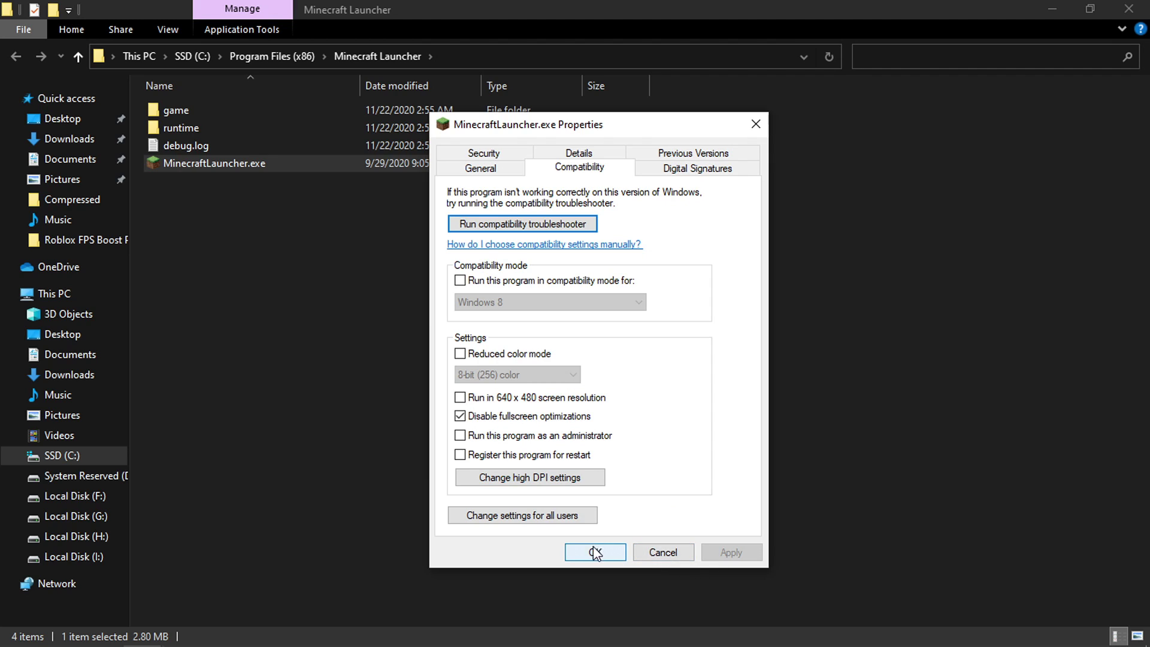
pyautogui.click(595, 552)
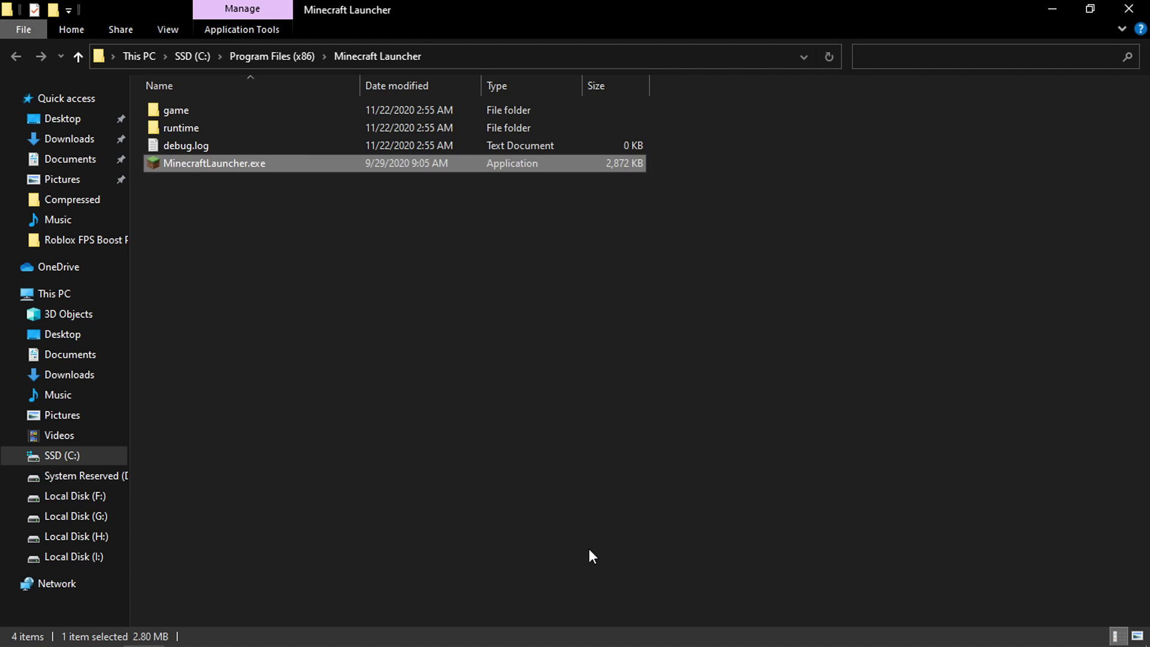
pyautogui.click(322, 307)
pyautogui.click(1128, 8)
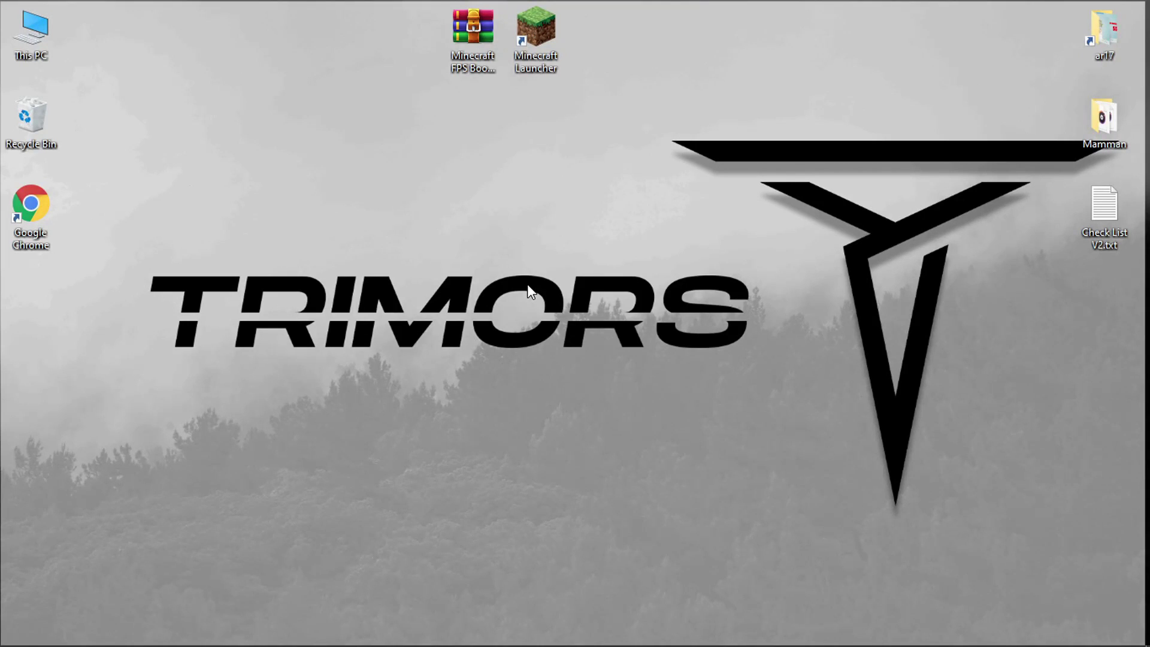
# Browse from This PC to the folder C:\Program Files\Java\jre1.8.0_45\bin
pyautogui.doubleClick(31, 36)
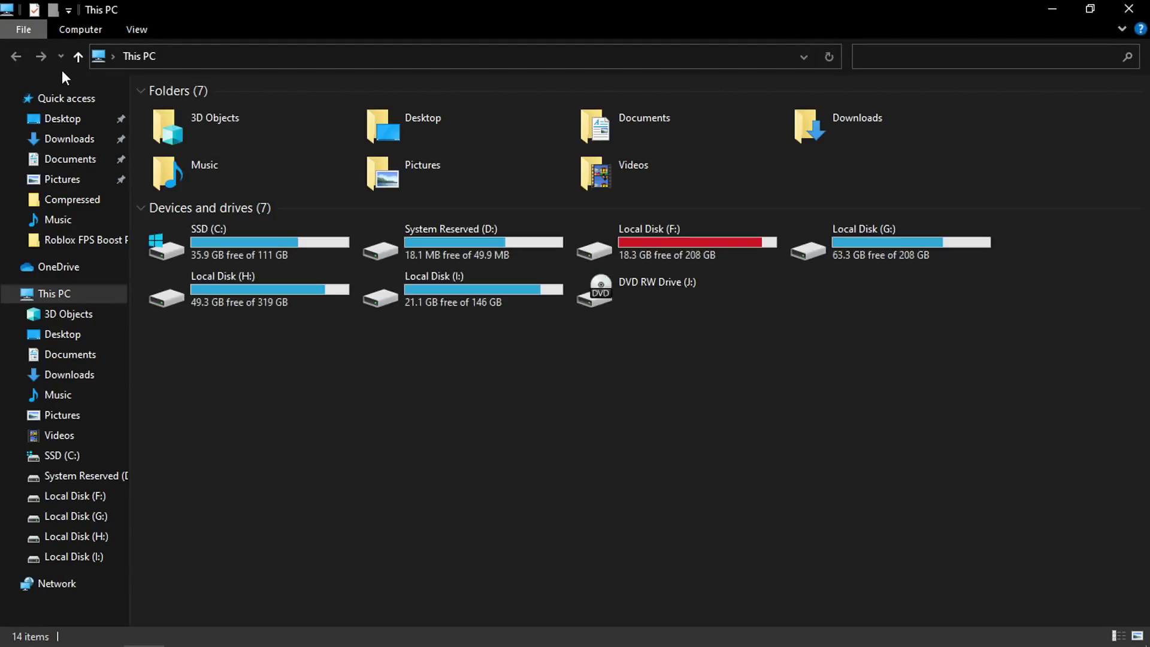
pyautogui.doubleClick(257, 231)
pyautogui.click(274, 216)
pyautogui.doubleClick(215, 215)
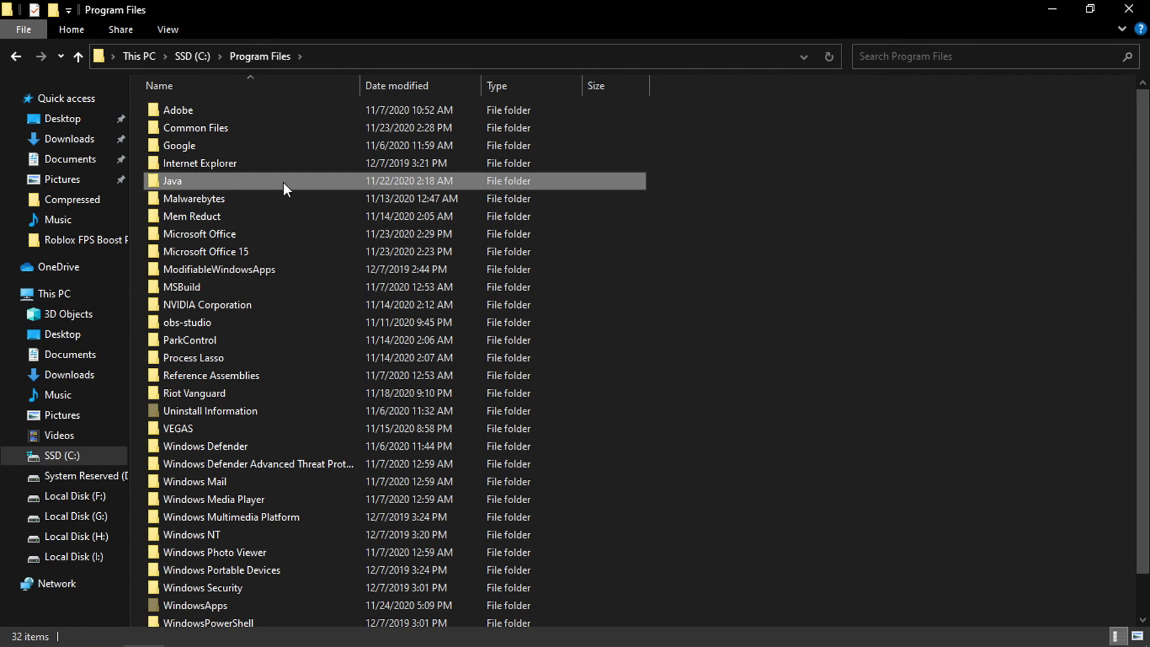
pyautogui.click(232, 181)
pyautogui.doubleClick(231, 180)
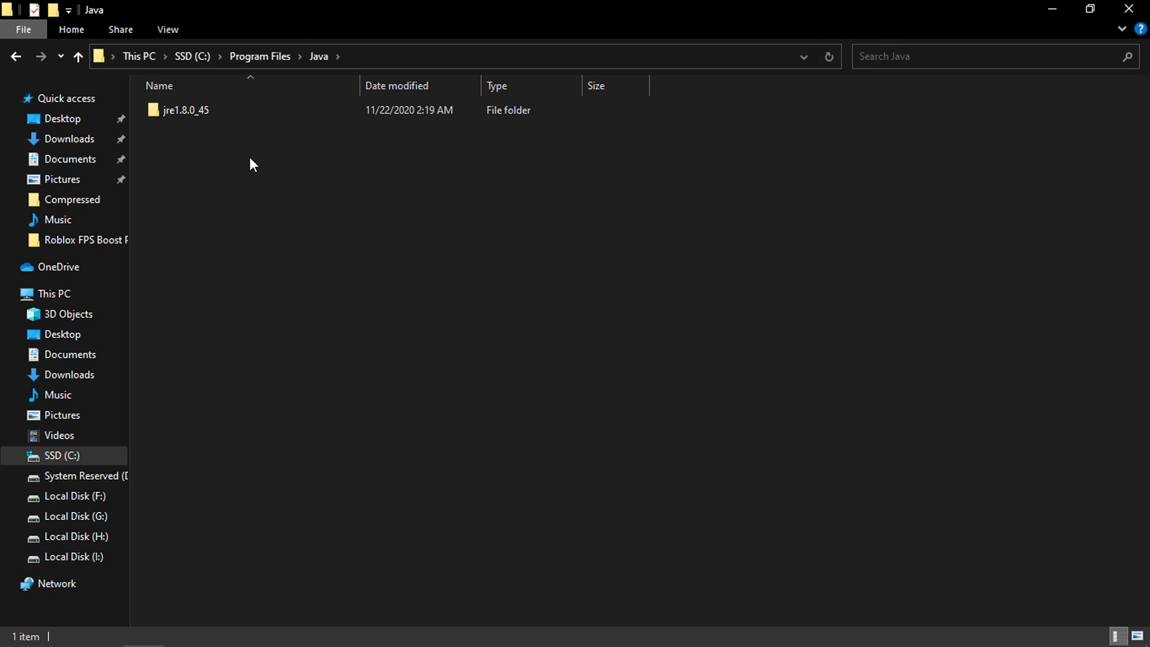
pyautogui.click(217, 110)
pyautogui.doubleClick(227, 111)
pyautogui.click(224, 114)
pyautogui.doubleClick(185, 113)
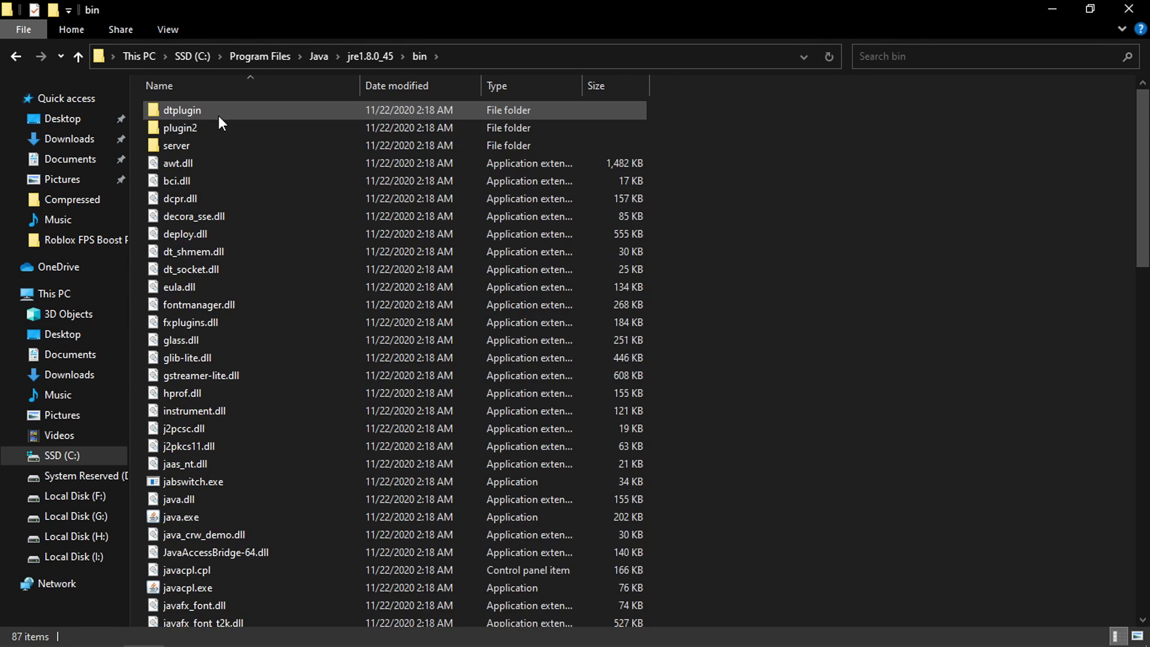
# Locate javaw.exe in the Java bin folder and open its properties
pyautogui.scroll(-2, 313, 257)
pyautogui.scroll(-3, 313, 260)
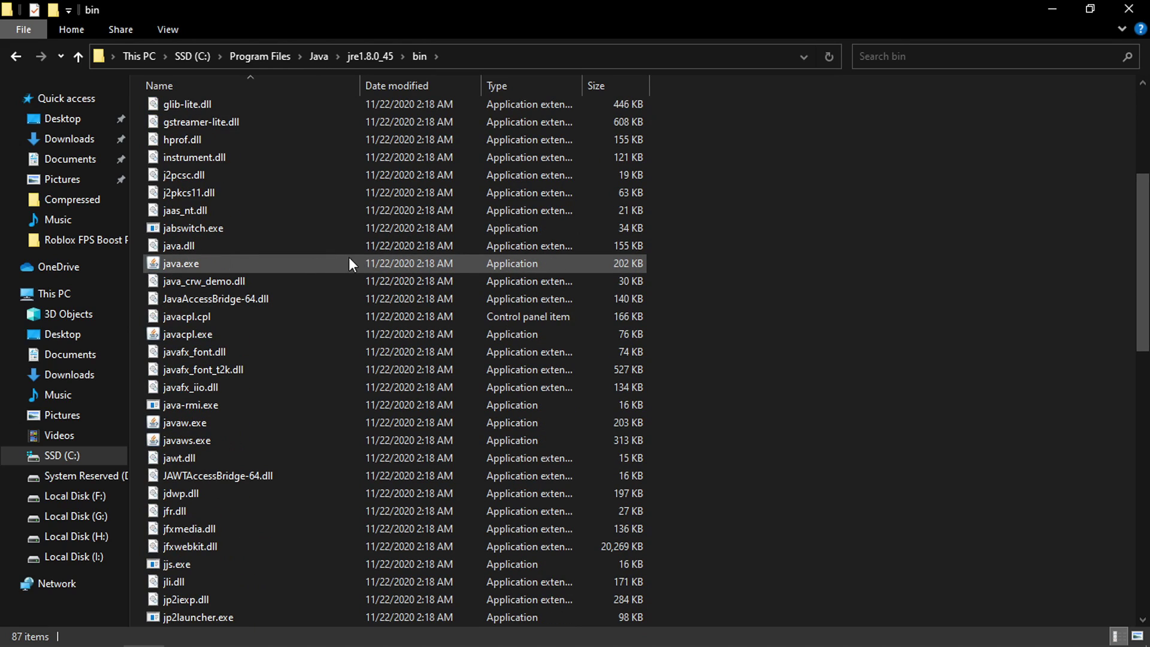
pyautogui.click(192, 423)
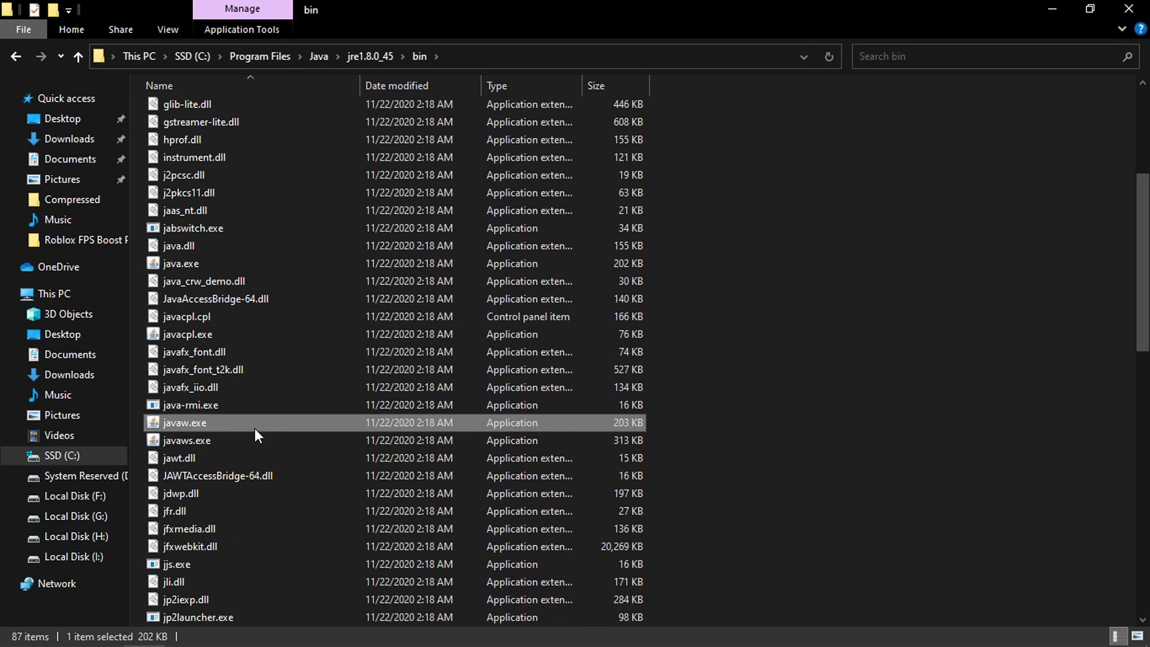
pyautogui.scroll(-1, 230, 429)
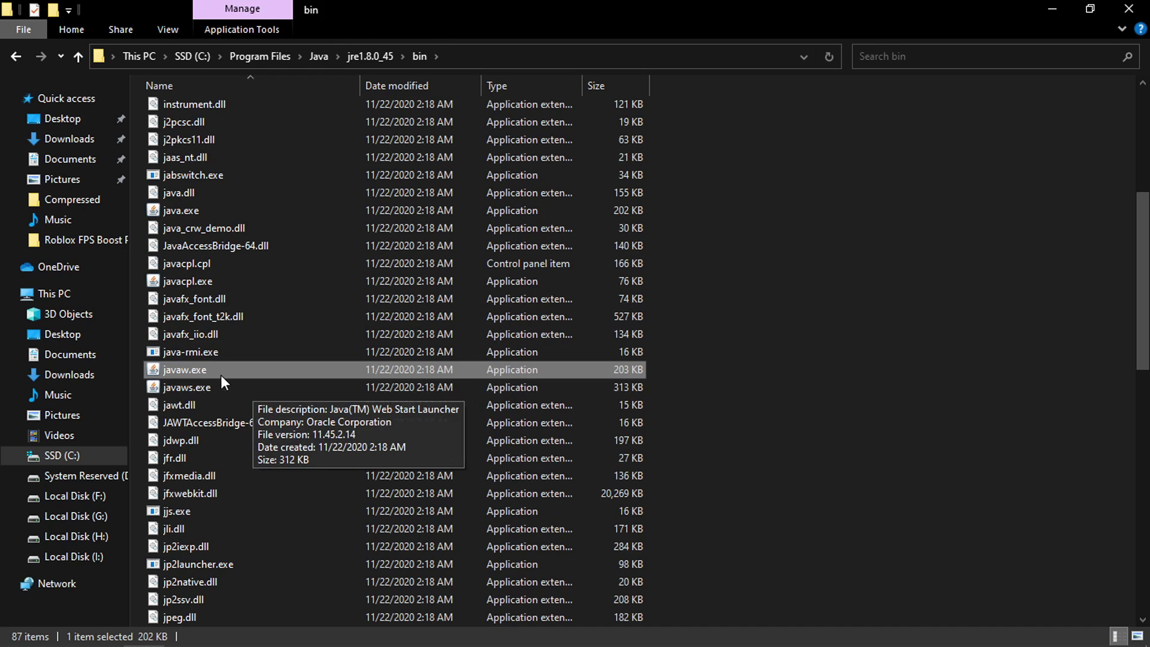
pyautogui.rightClick(232, 373)
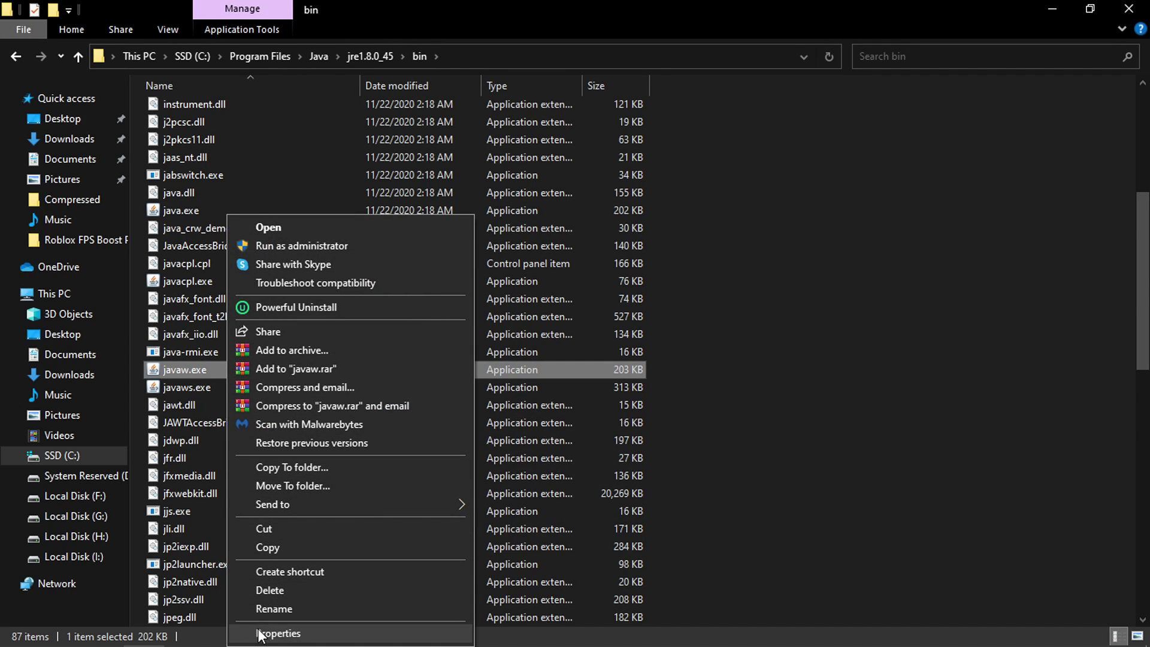
pyautogui.click(279, 633)
pyautogui.moveTo(401, 126); pyautogui.dragTo(552, 127)
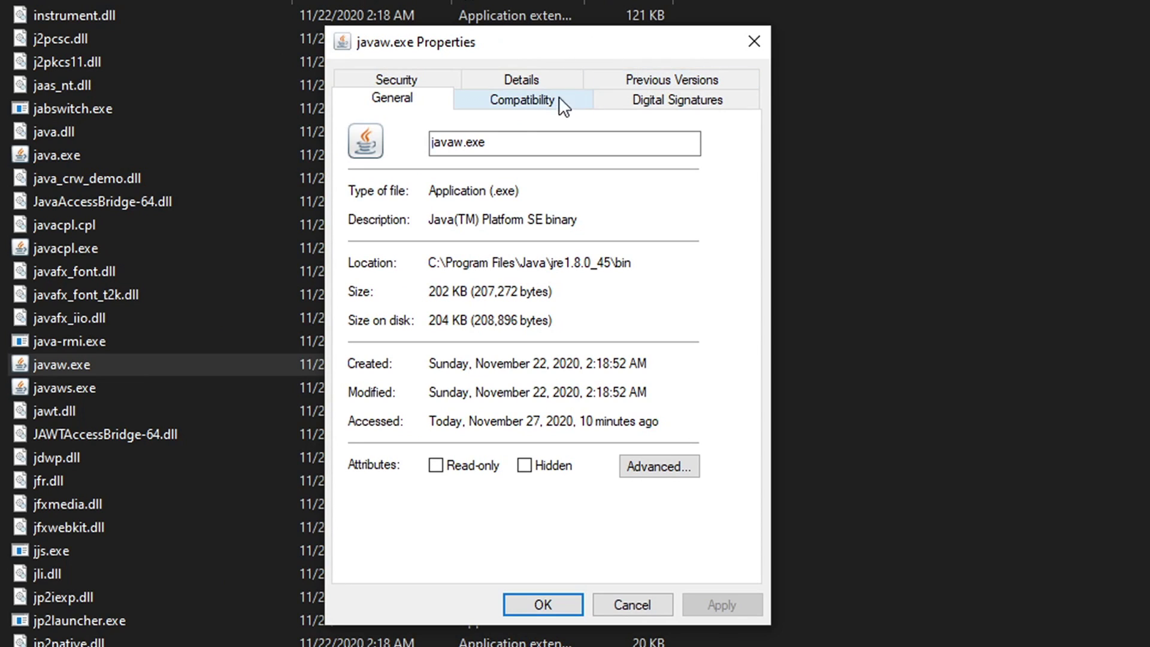
# Disable fullscreen optimizations for javaw.exe and override its high DPI scaling with Application, then apply and close the folder
pyautogui.click(531, 167)
pyautogui.click(431, 427)
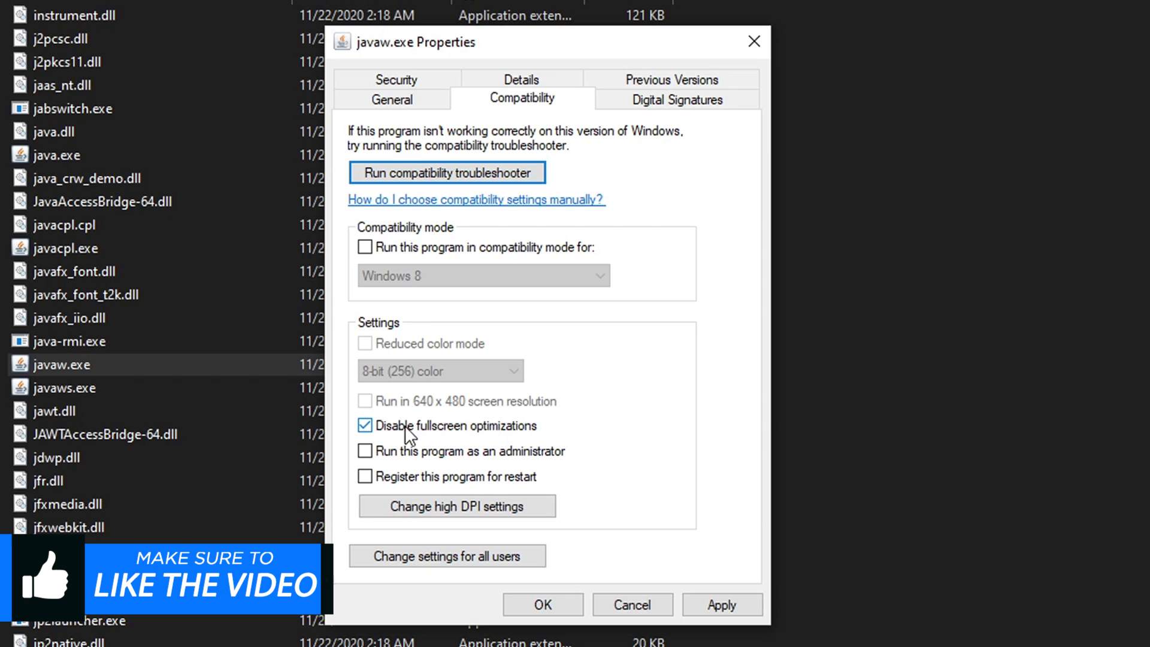
pyautogui.click(514, 505)
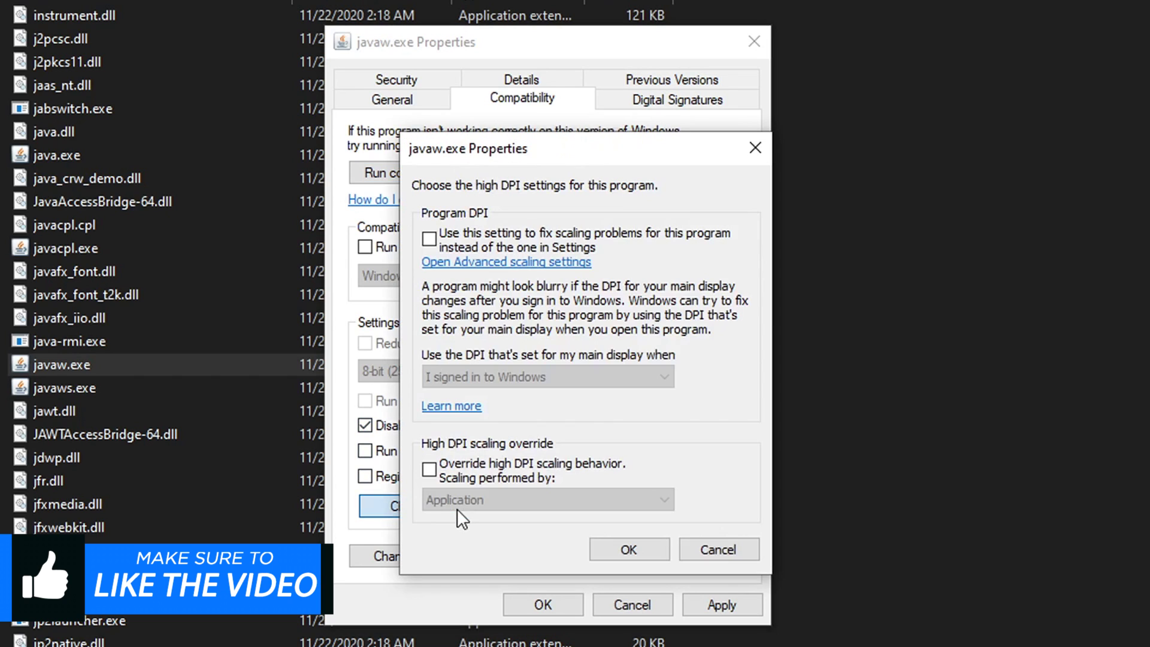
pyautogui.click(440, 468)
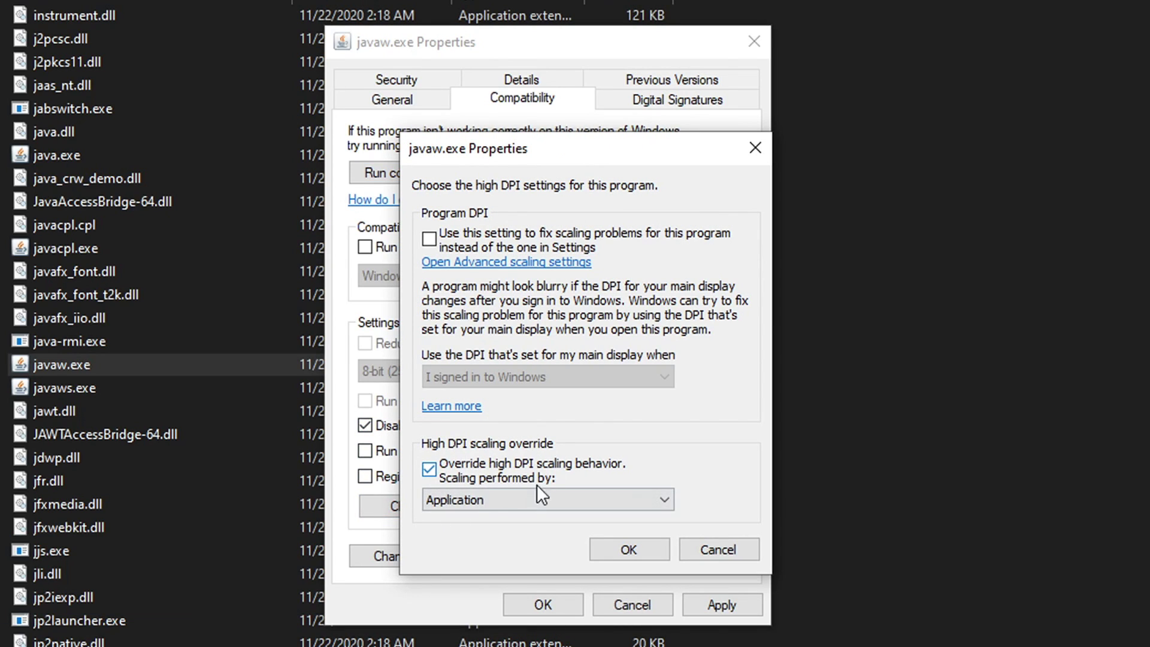
pyautogui.click(497, 502)
pyautogui.click(479, 521)
pyautogui.click(656, 545)
pyautogui.click(722, 605)
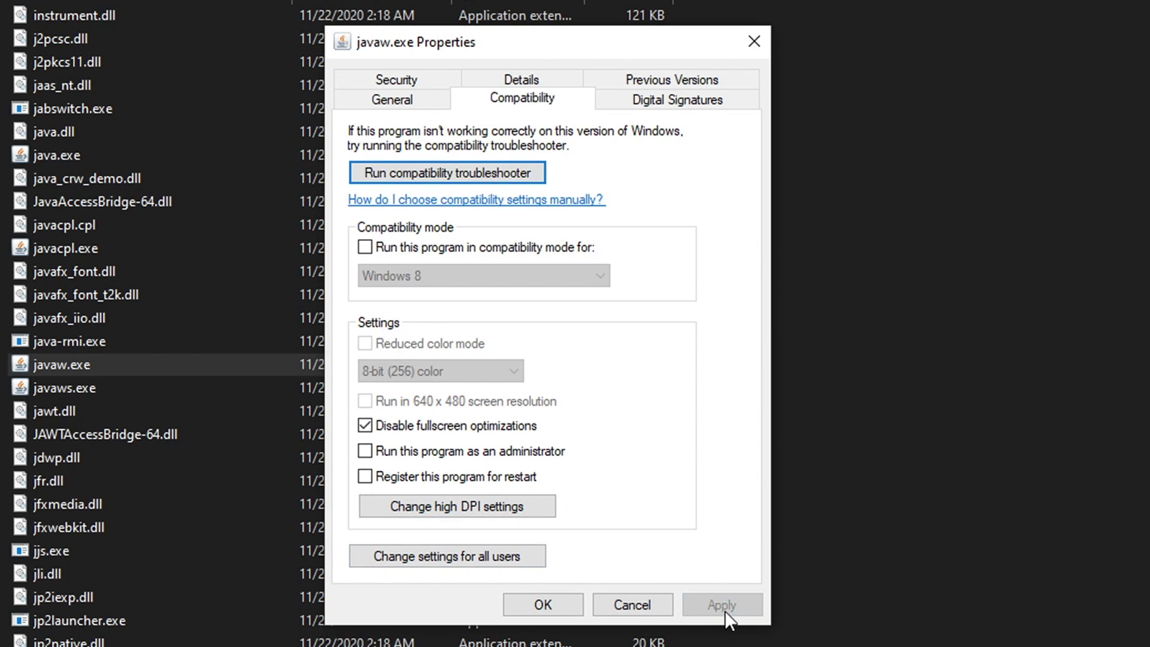
pyautogui.click(548, 553)
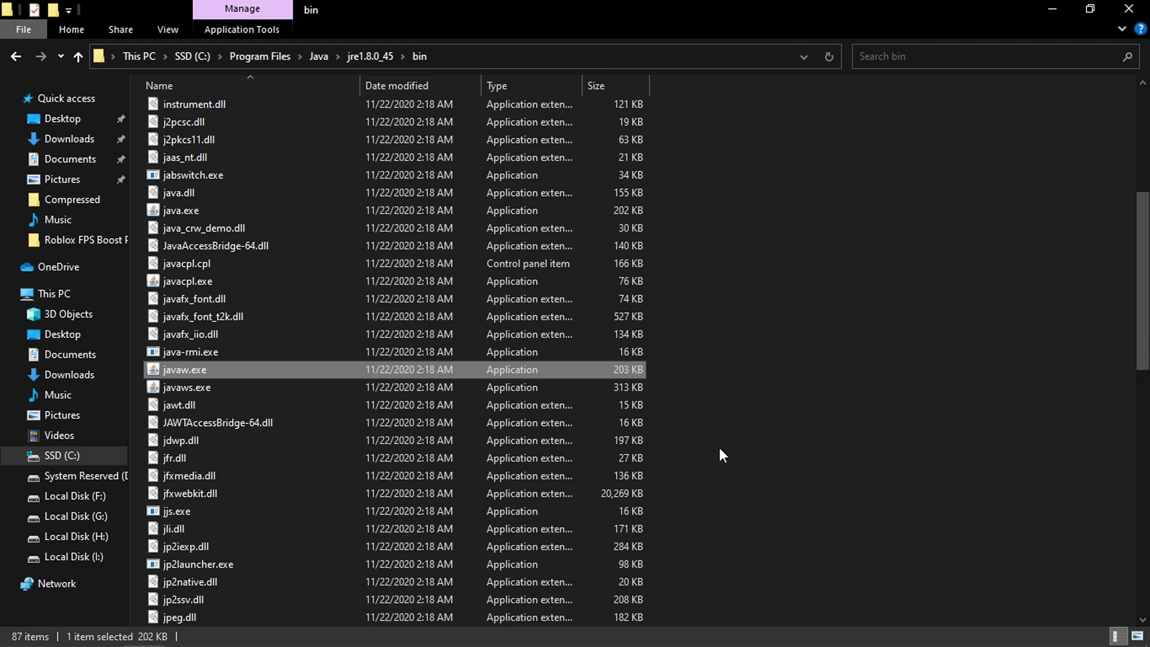
pyautogui.click(1129, 8)
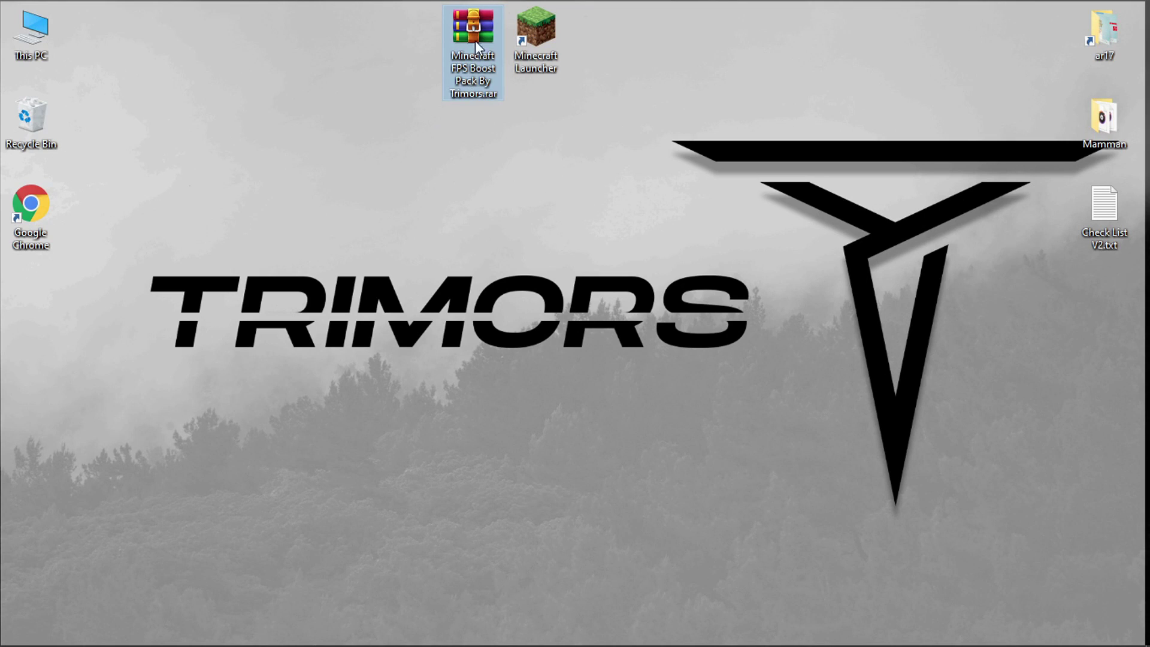
# Extract the Minecraft FPS Boost Pack By Trimors folder from its RAR archive to the desktop and close the archive
pyautogui.doubleClick(474, 52)
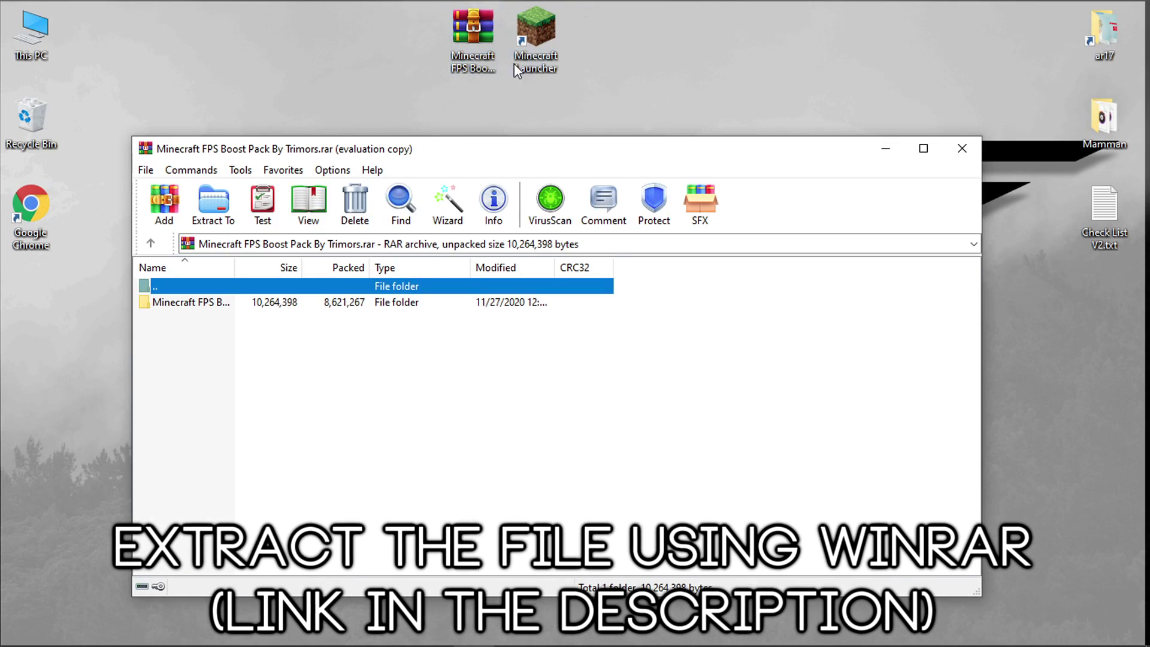
pyautogui.moveTo(249, 267); pyautogui.dragTo(390, 63)
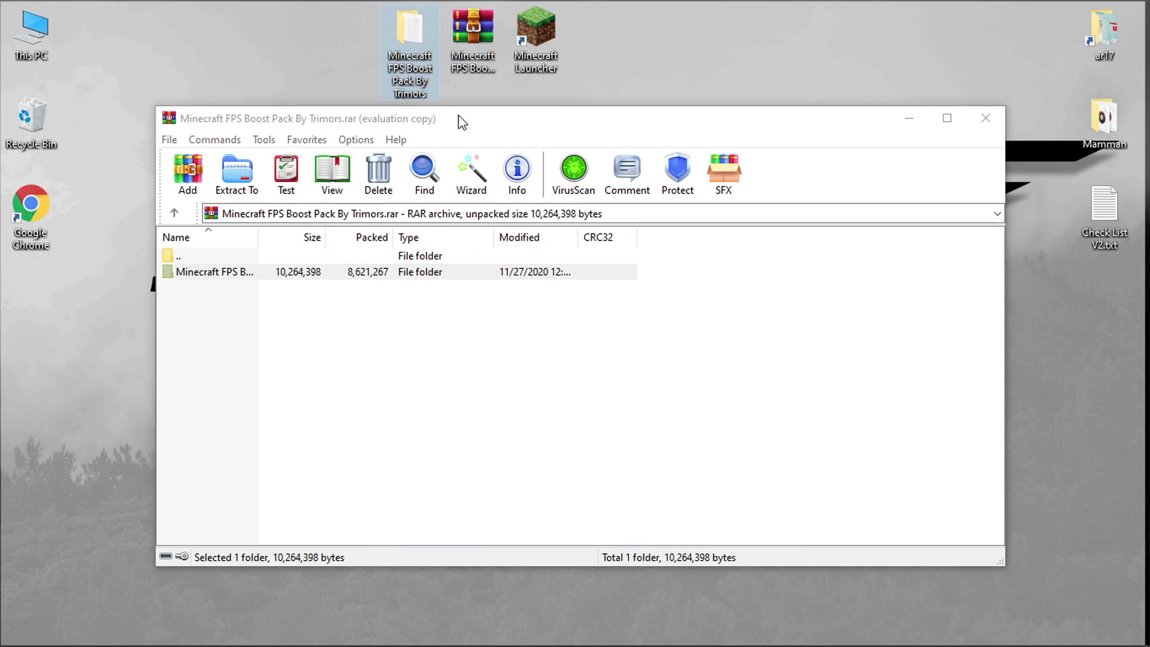
pyautogui.click(985, 118)
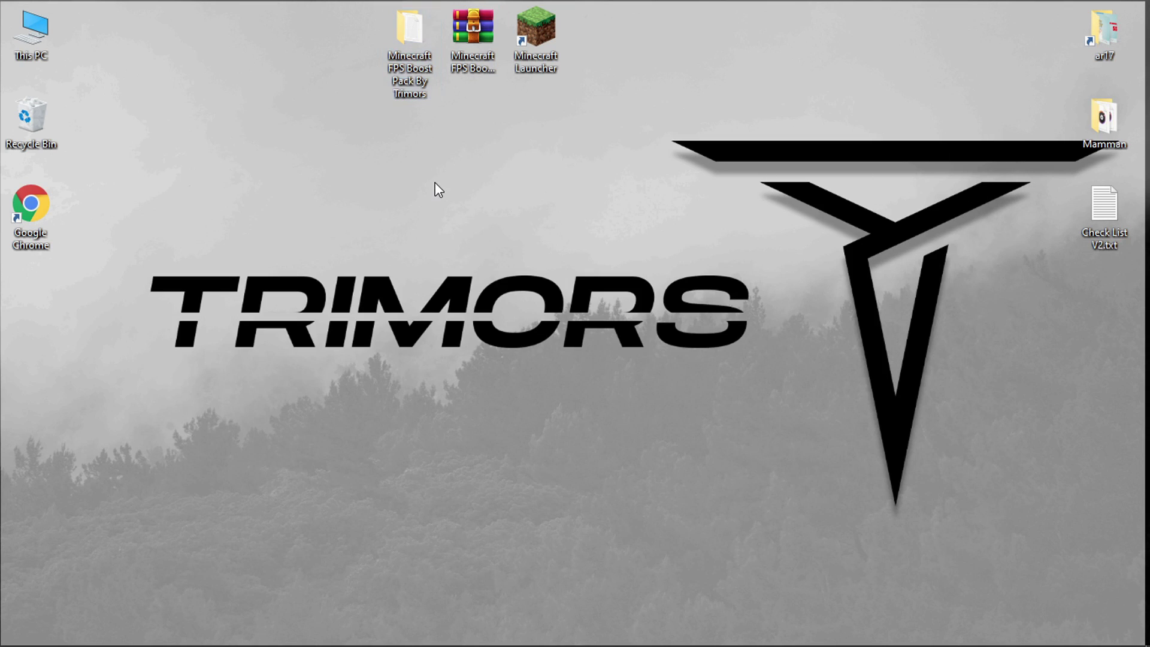
# Open the extracted Minecraft FPS Boost Pack By Trimors folder and browse to Optimizations, Minecraft Priority
pyautogui.click(407, 60)
pyautogui.doubleClick(425, 58)
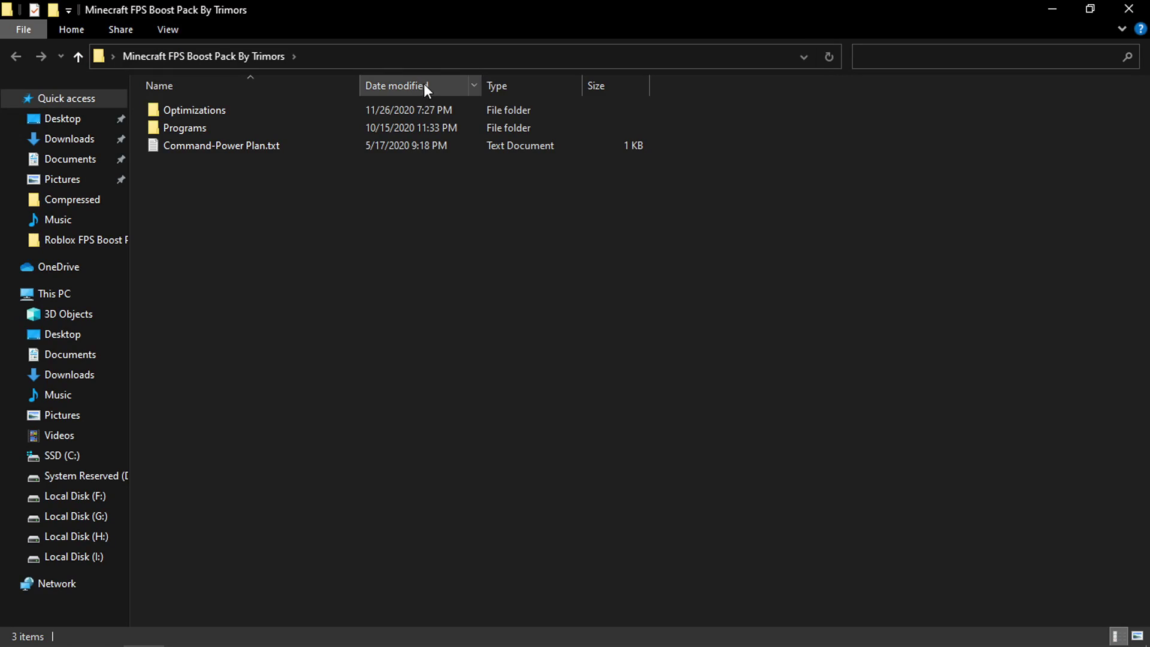
pyautogui.moveTo(221, 189); pyautogui.dragTo(216, 110)
pyautogui.click(242, 214)
pyautogui.click(187, 113)
pyautogui.doubleClick(186, 112)
pyautogui.moveTo(218, 172); pyautogui.dragTo(261, 112)
pyautogui.click(224, 110)
pyautogui.doubleClick(224, 110)
pyautogui.click(289, 189)
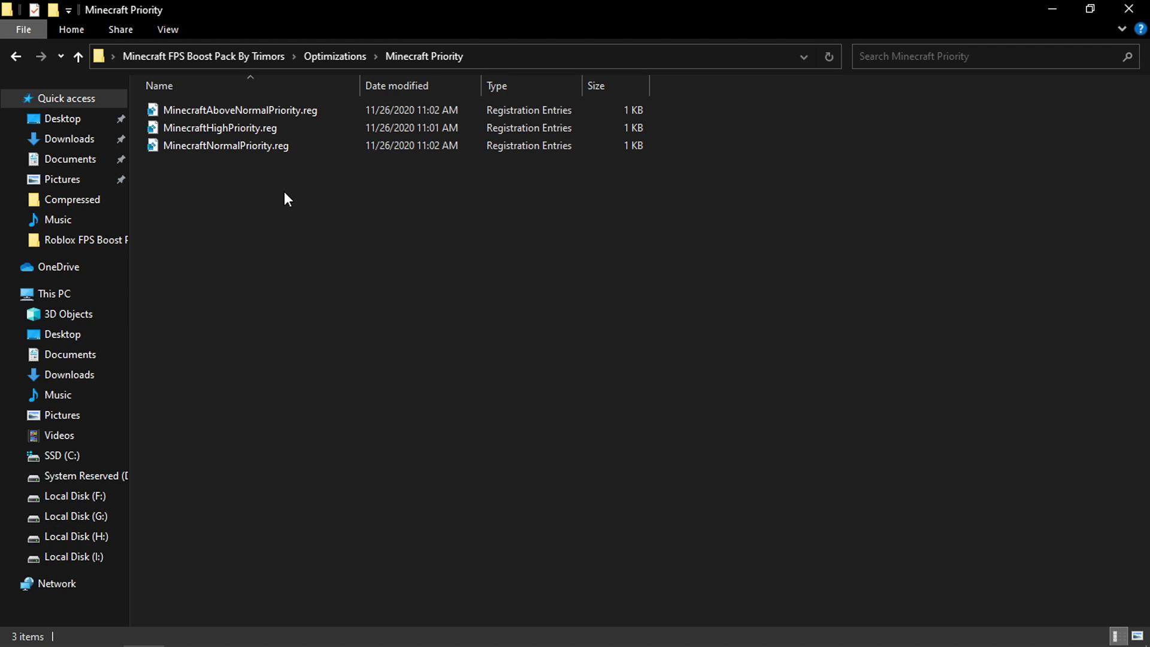
# Merge MinecraftHighPriority.reg into the registry
pyautogui.click(245, 130)
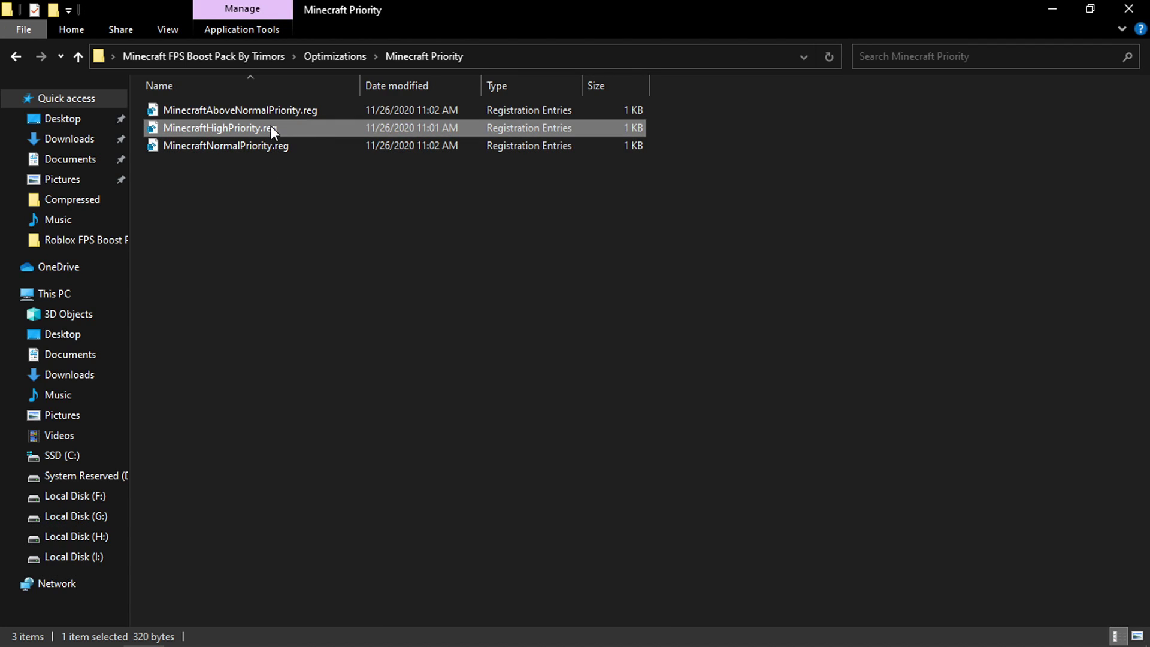
pyautogui.doubleClick(270, 127)
pyautogui.click(699, 357)
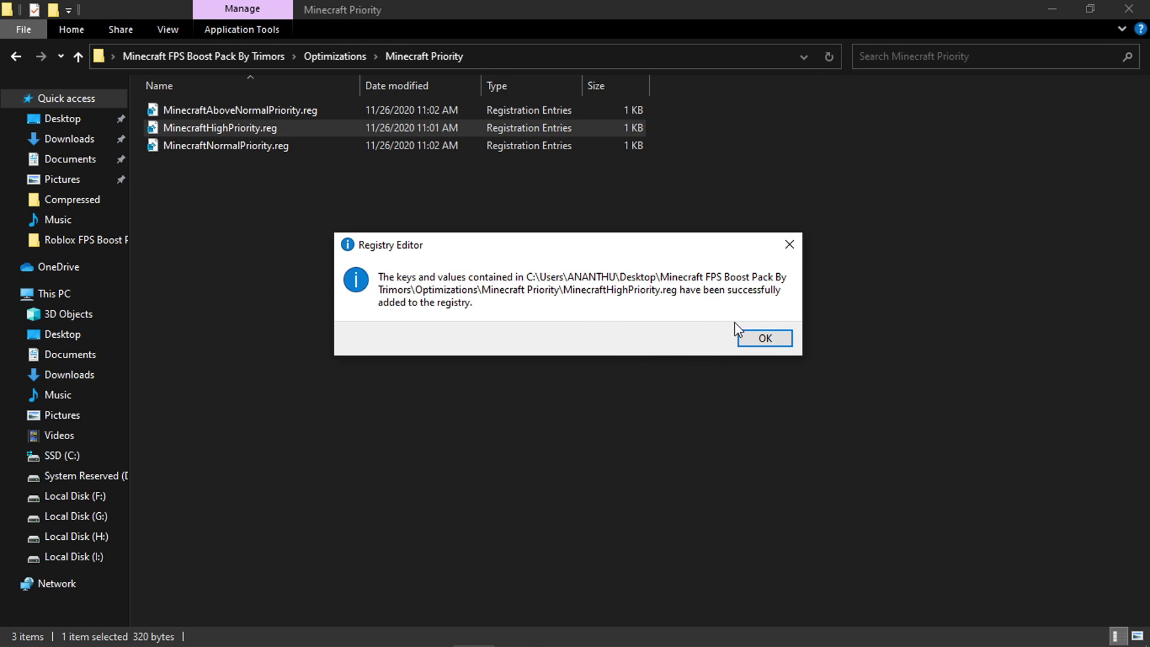
pyautogui.click(763, 339)
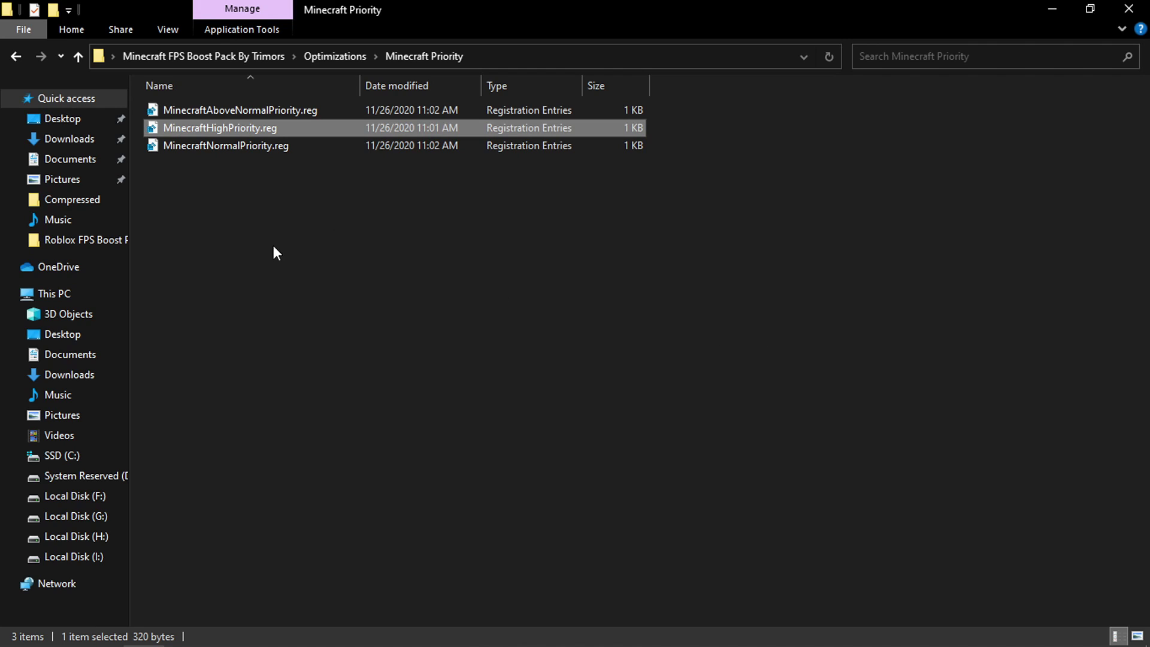
pyautogui.click(181, 237)
# Return to the Optimizations folder and open its Optifine subfolder
pyautogui.click(11, 59)
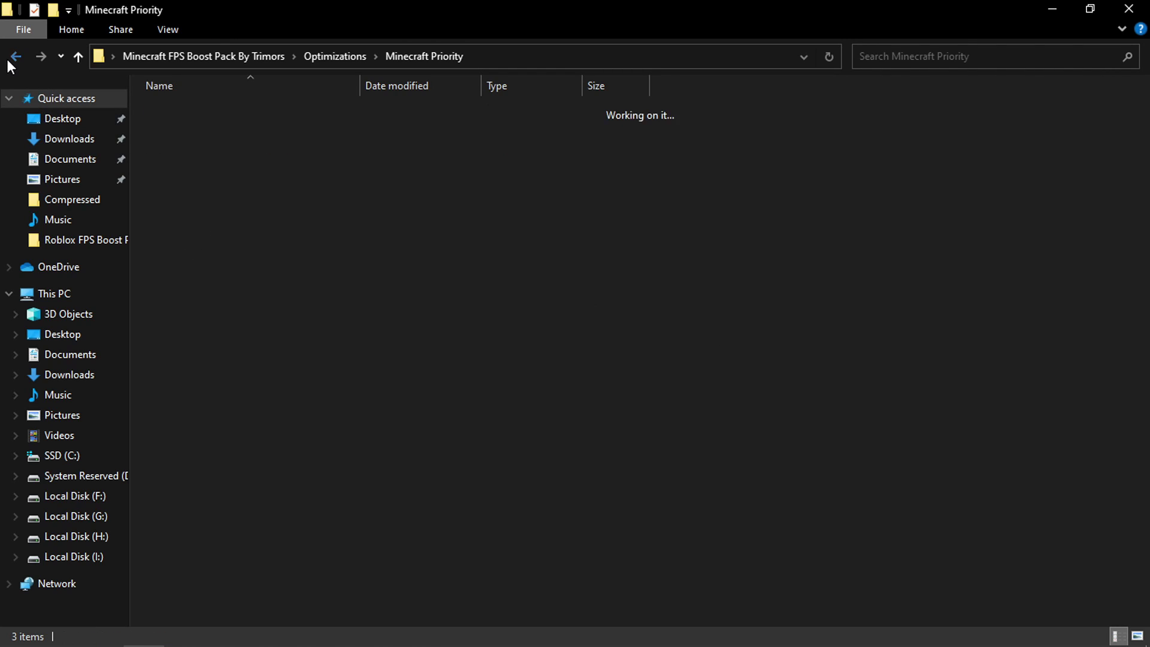
pyautogui.click(164, 128)
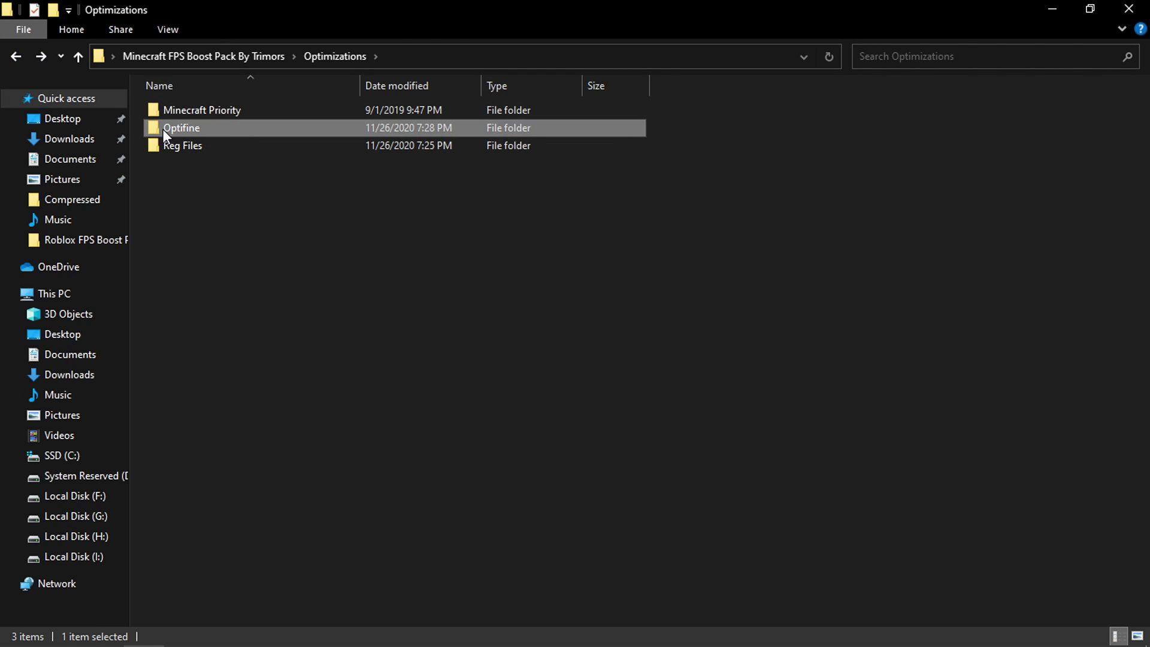
pyautogui.doubleClick(199, 127)
pyautogui.click(258, 128)
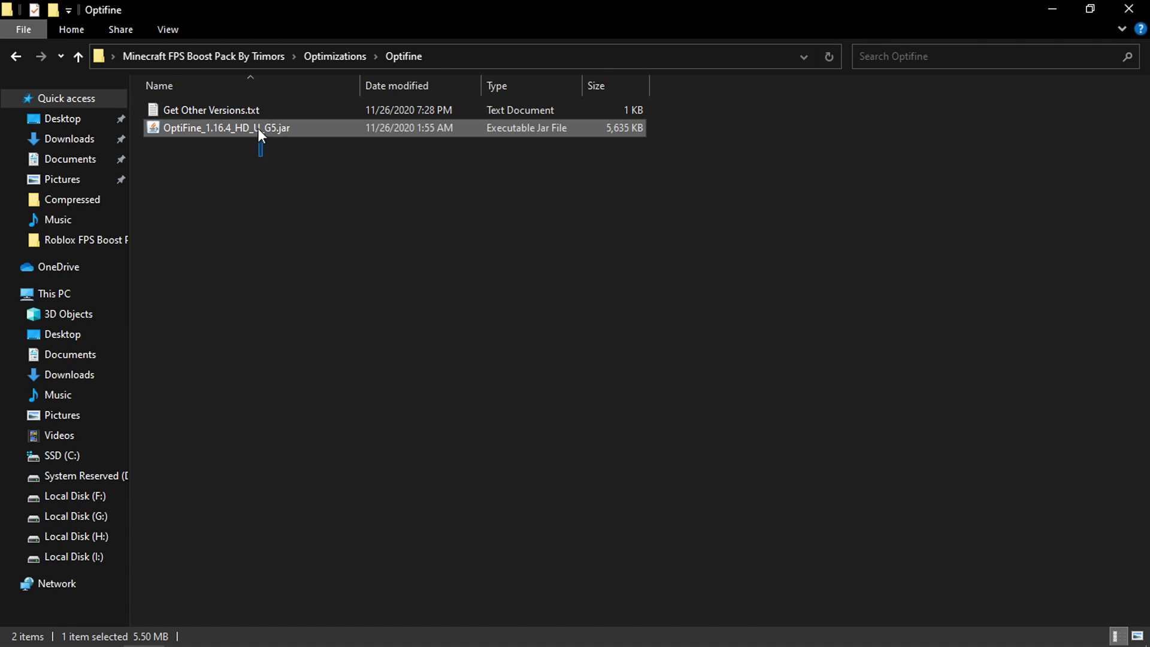
pyautogui.moveTo(258, 128); pyautogui.dragTo(258, 112)
pyautogui.click(253, 166)
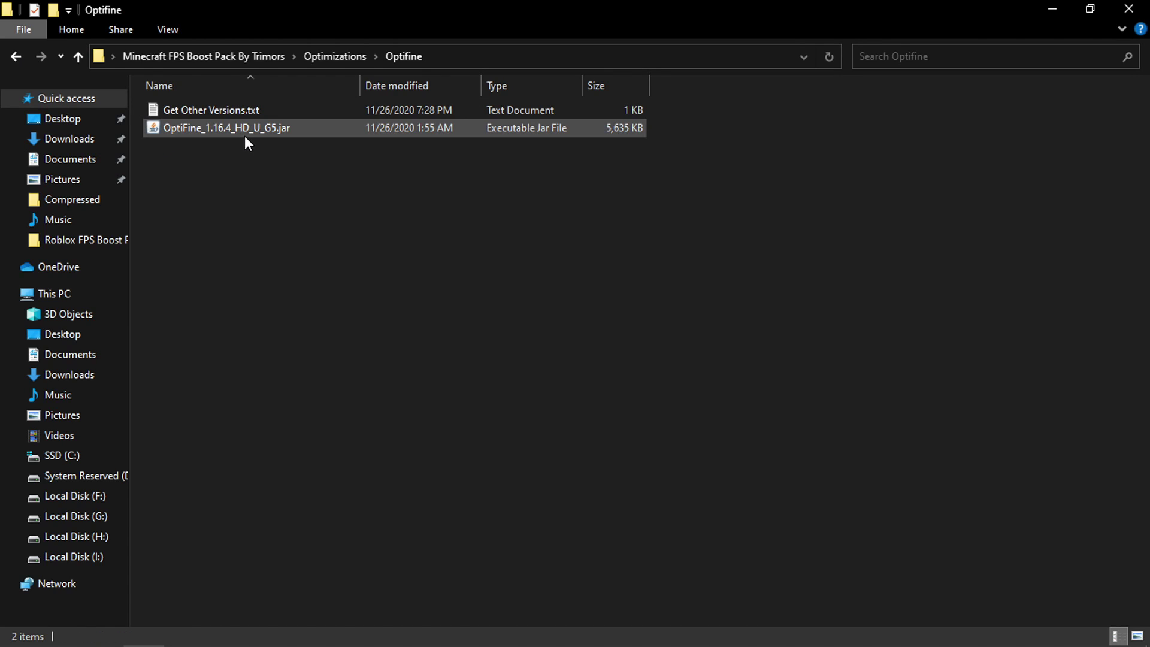
# Open OptiFine_1.16.4_HD_U_G5.jar with Java(TM) Platform SE binary, always using it for .jar files, and install OptiFine
pyautogui.doubleClick(245, 135)
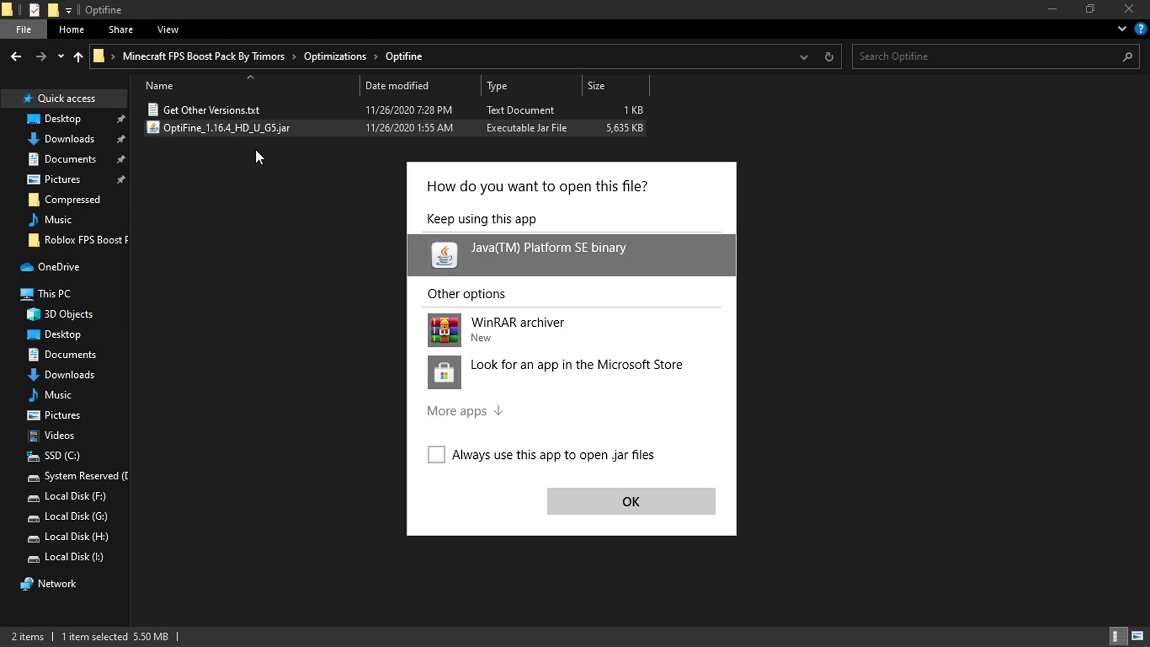
pyautogui.click(498, 455)
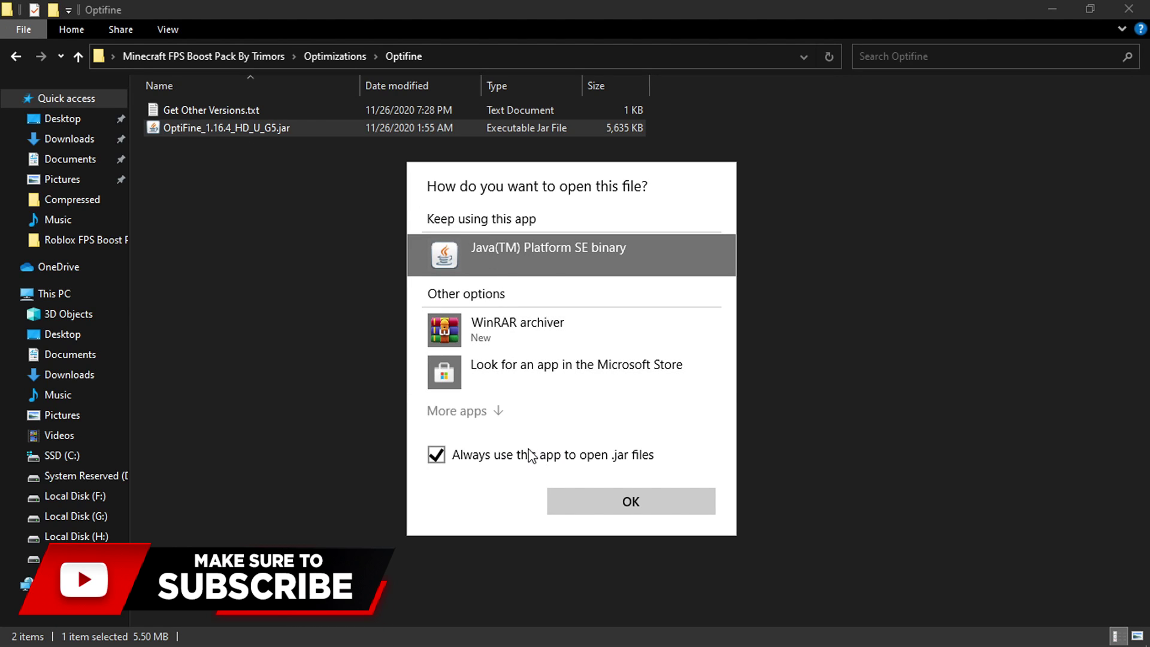
pyautogui.click(637, 500)
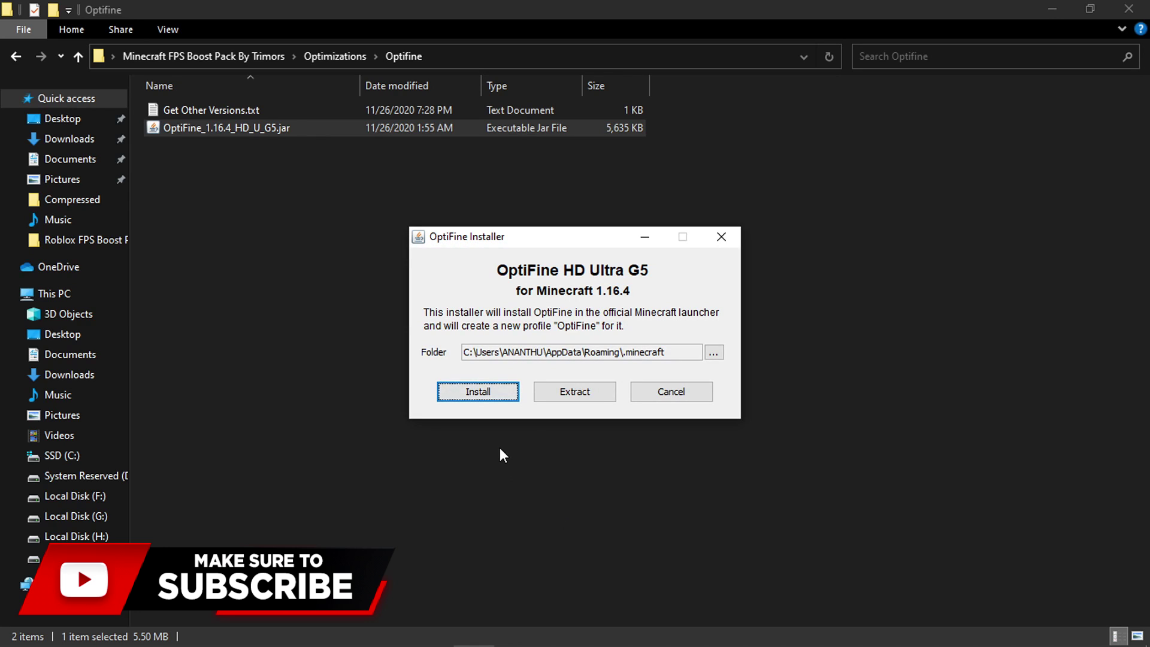
pyautogui.click(484, 400)
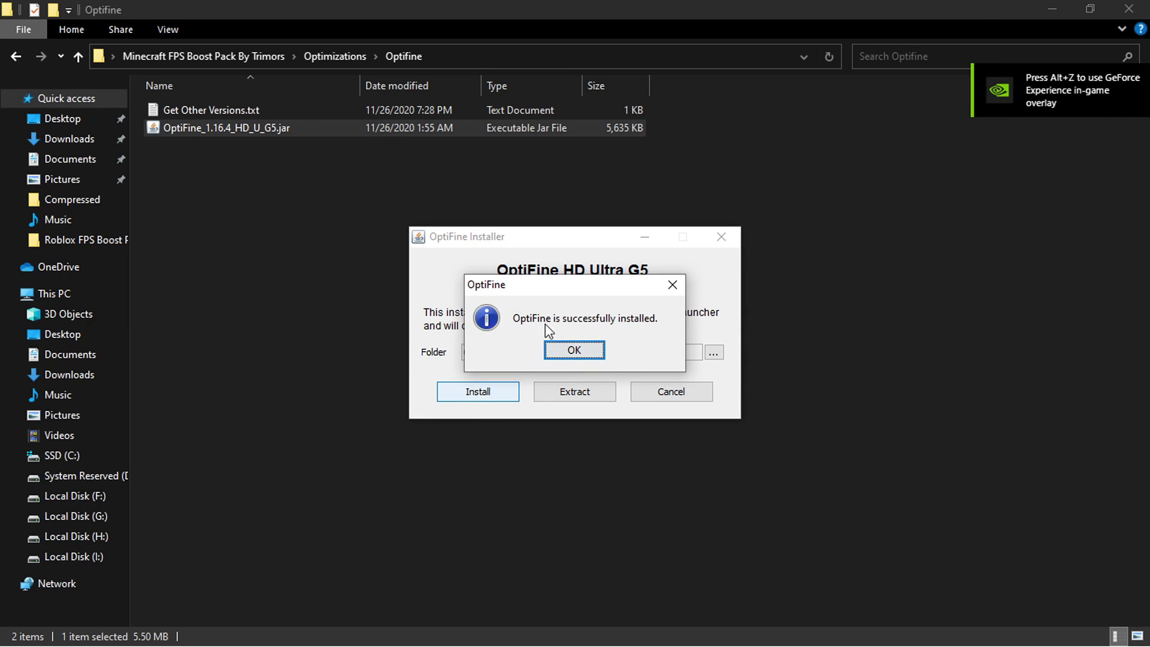
pyautogui.click(575, 351)
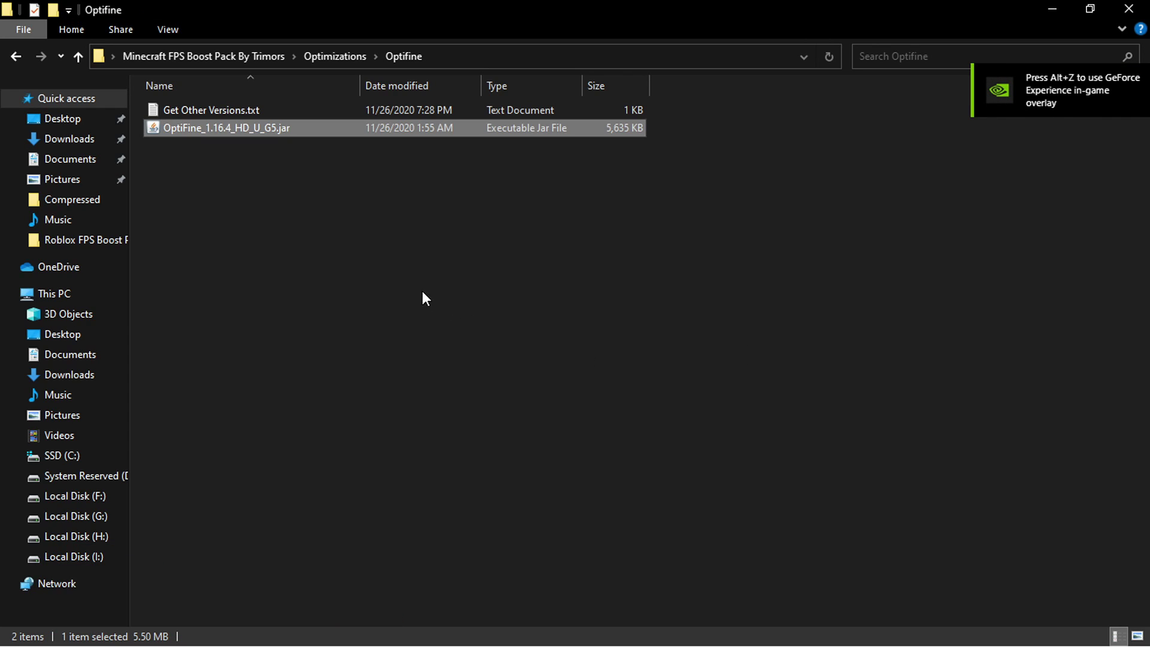
pyautogui.click(373, 278)
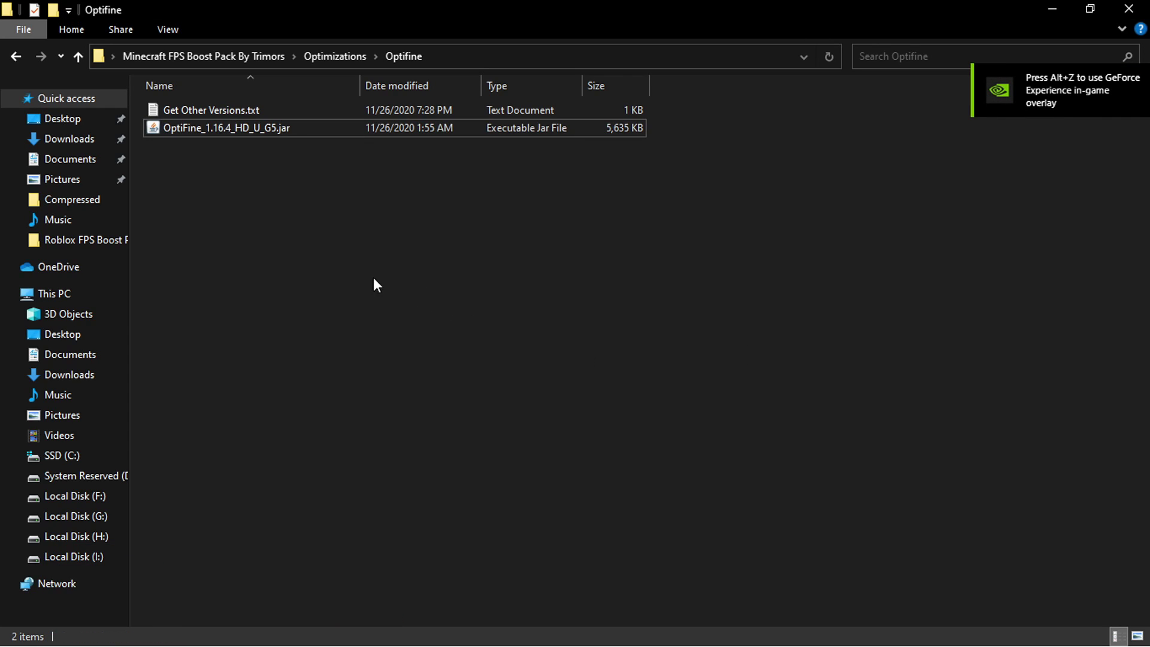
# Open the Reg Files folder under Optimizations and merge Boost PC Responsiveness.reg into the registry
pyautogui.click(20, 62)
pyautogui.doubleClick(175, 146)
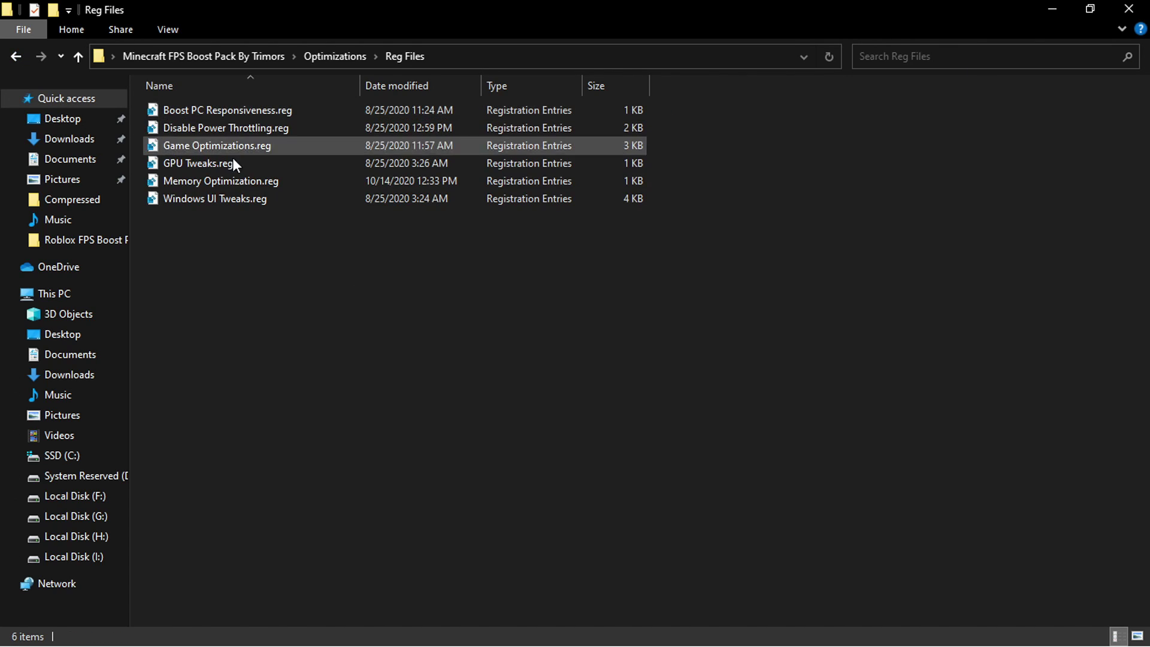
pyautogui.doubleClick(243, 109)
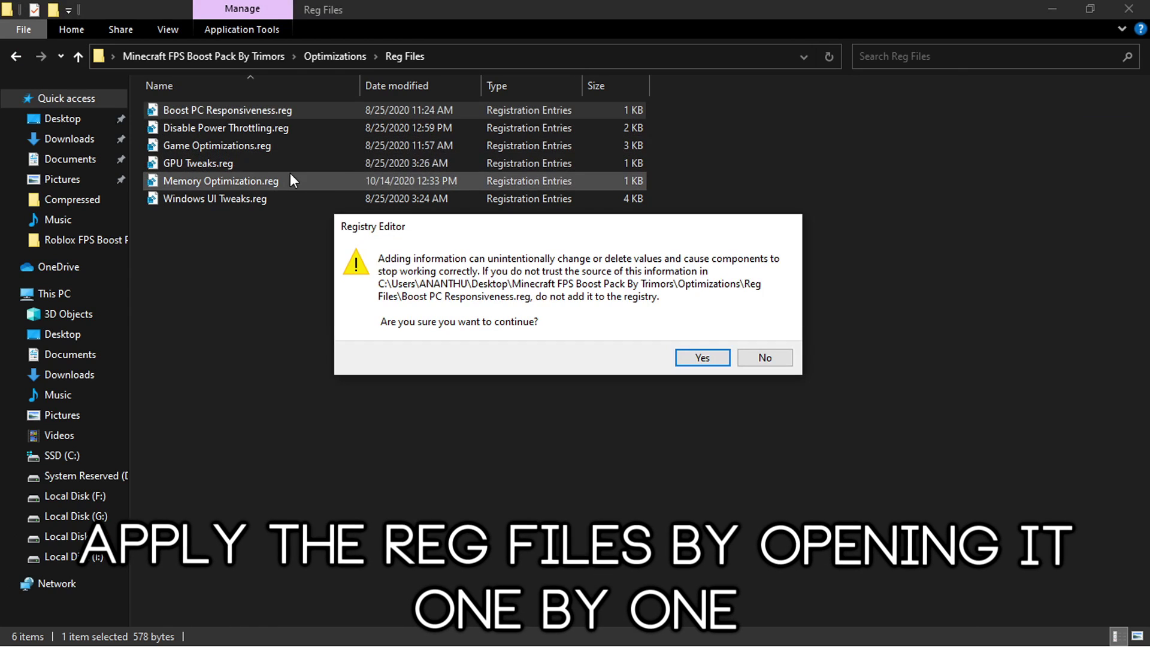
pyautogui.click(707, 357)
pyautogui.click(766, 343)
# Merge Disable Power Throttling.reg and Game Optimizations.reg into the registry
pyautogui.doubleClick(234, 128)
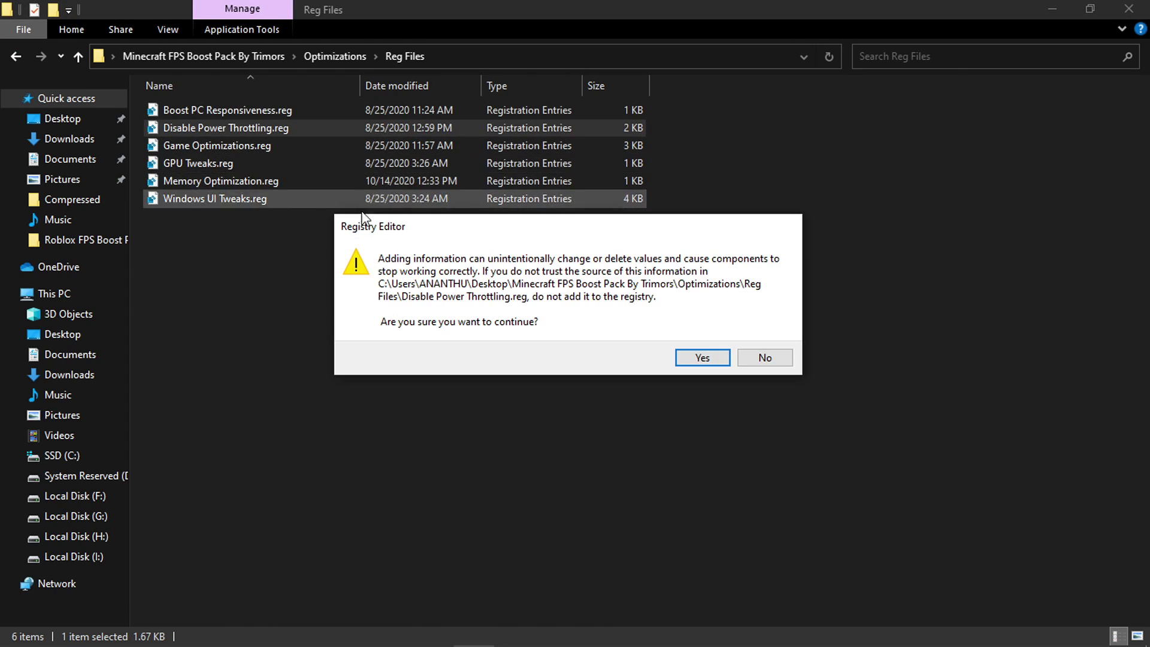
pyautogui.click(688, 359)
pyautogui.click(751, 340)
pyautogui.doubleClick(269, 146)
pyautogui.click(707, 356)
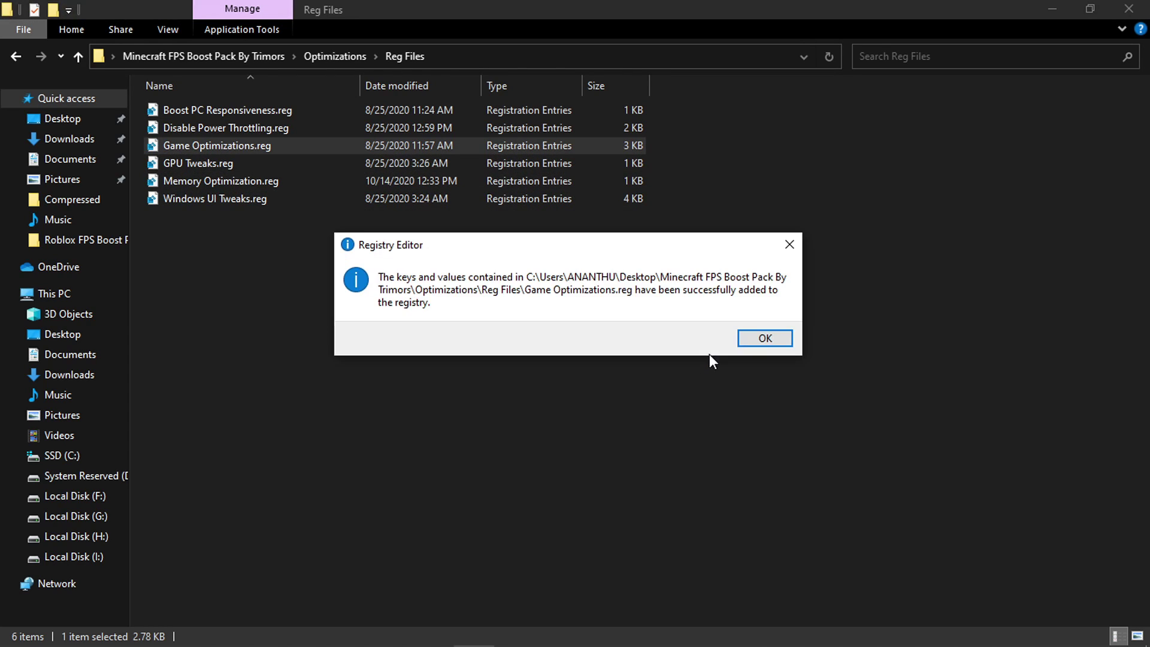
pyautogui.click(765, 341)
# Merge GPU Tweaks.reg and Memory Optimization.reg into the registry
pyautogui.doubleClick(247, 164)
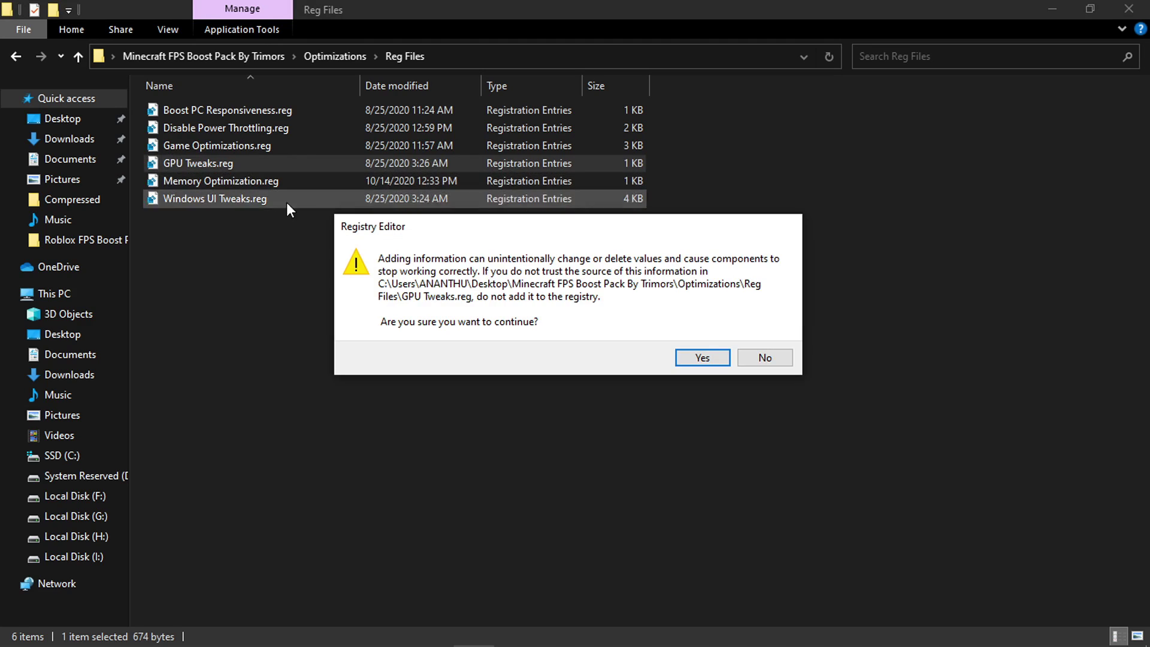
pyautogui.click(698, 357)
pyautogui.click(755, 341)
pyautogui.click(232, 187)
pyautogui.doubleClick(232, 186)
pyautogui.click(698, 357)
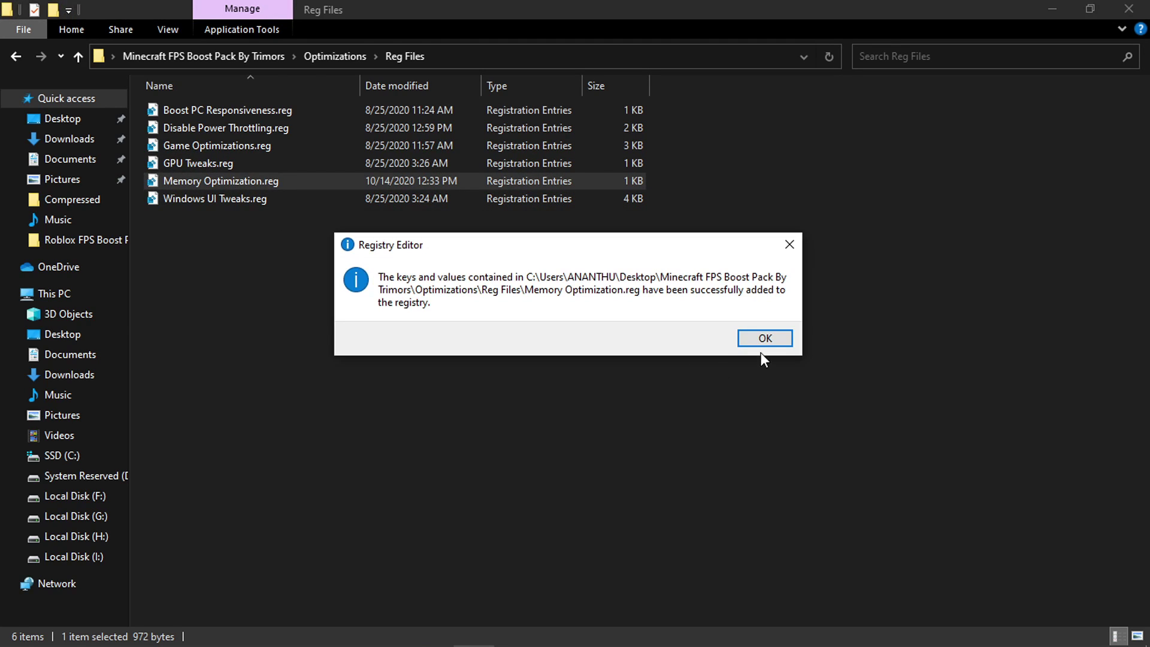
pyautogui.click(763, 339)
# Merge Windows UI Tweaks.reg into the registry
pyautogui.doubleClick(255, 204)
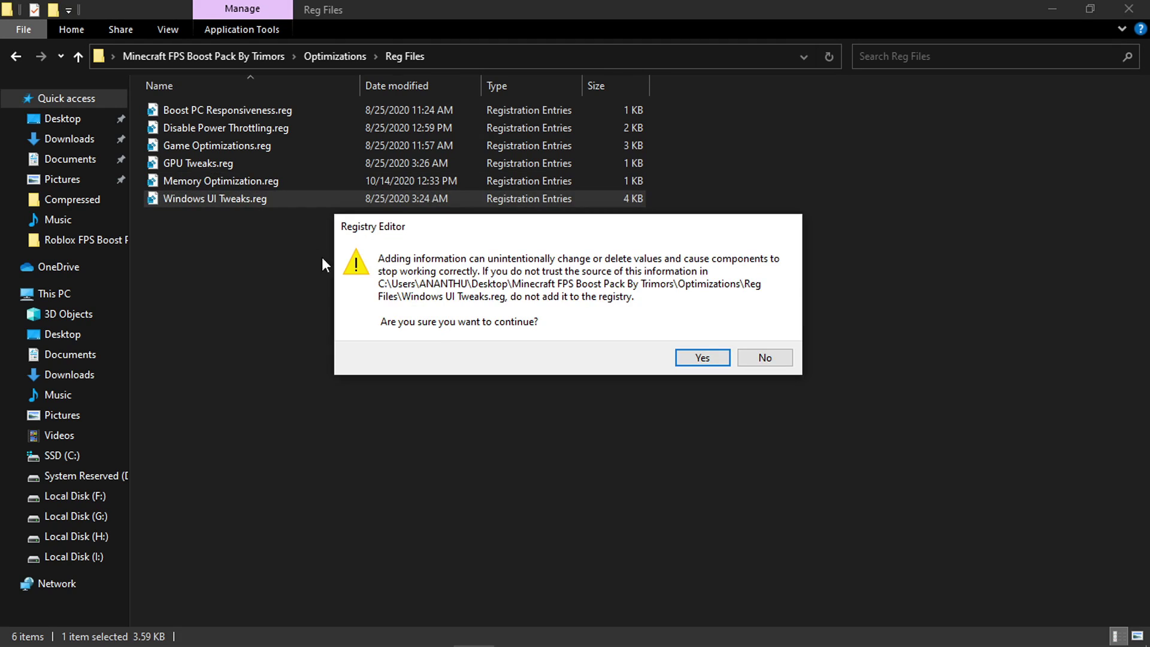
pyautogui.click(692, 358)
pyautogui.click(772, 340)
pyautogui.click(427, 290)
pyautogui.moveTo(342, 249); pyautogui.dragTo(270, 123)
pyautogui.click(179, 228)
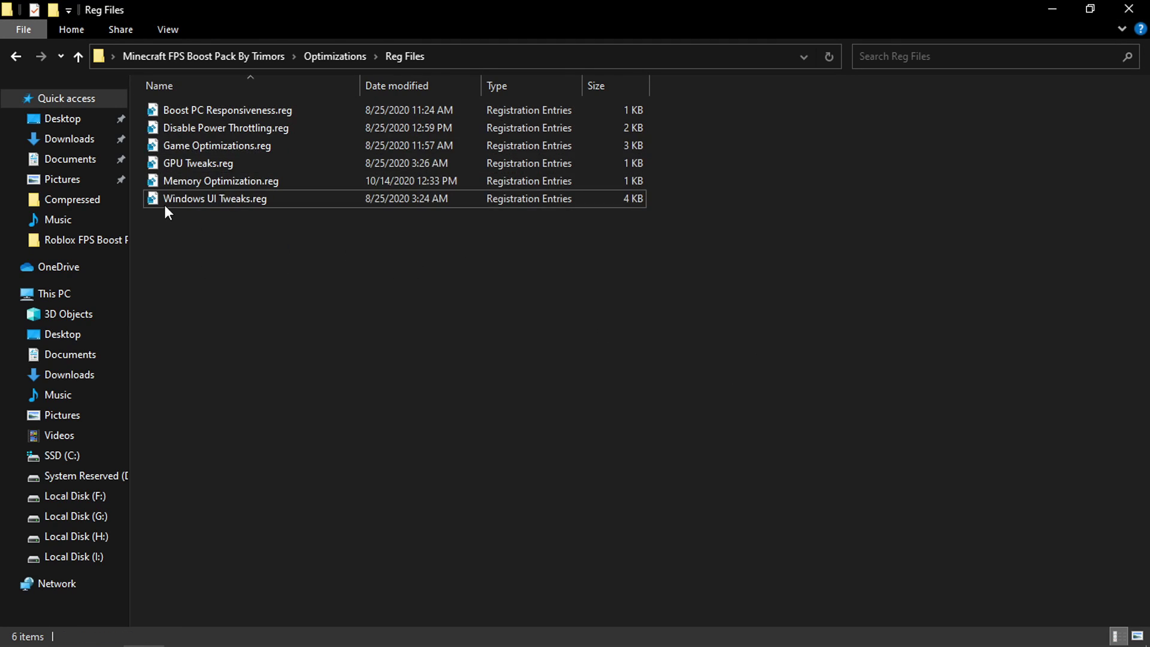
# Go back to the boost pack's main folder and browse to Programs, ModeToolV2
pyautogui.click(16, 58)
pyautogui.click(14, 60)
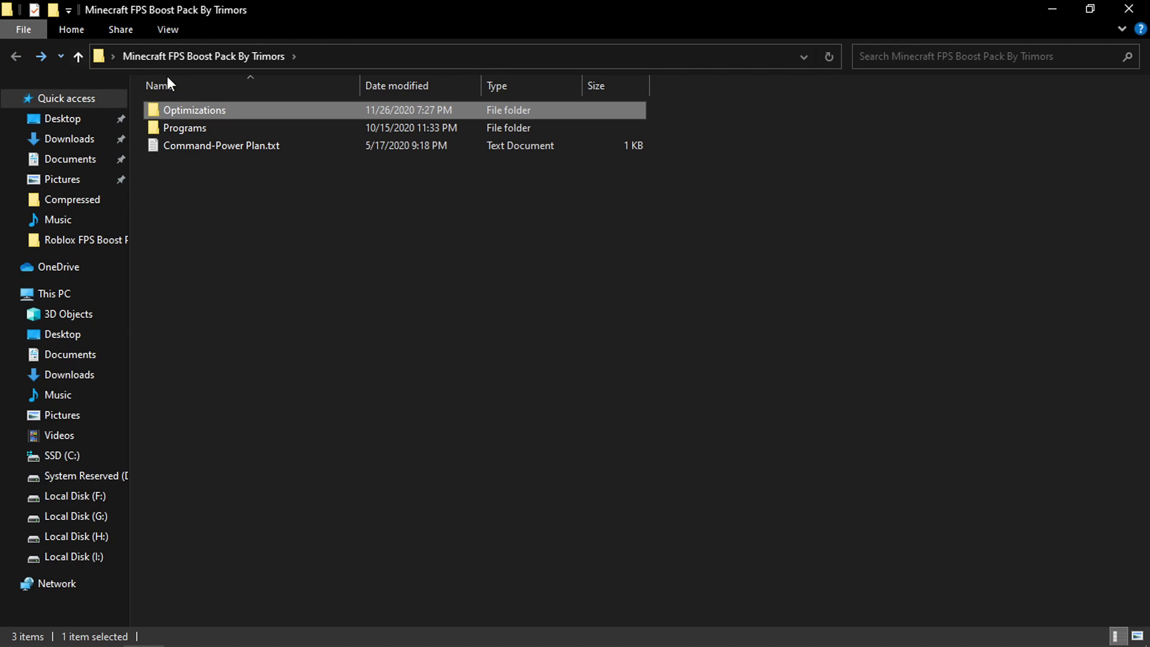
pyautogui.click(222, 131)
pyautogui.doubleClick(253, 130)
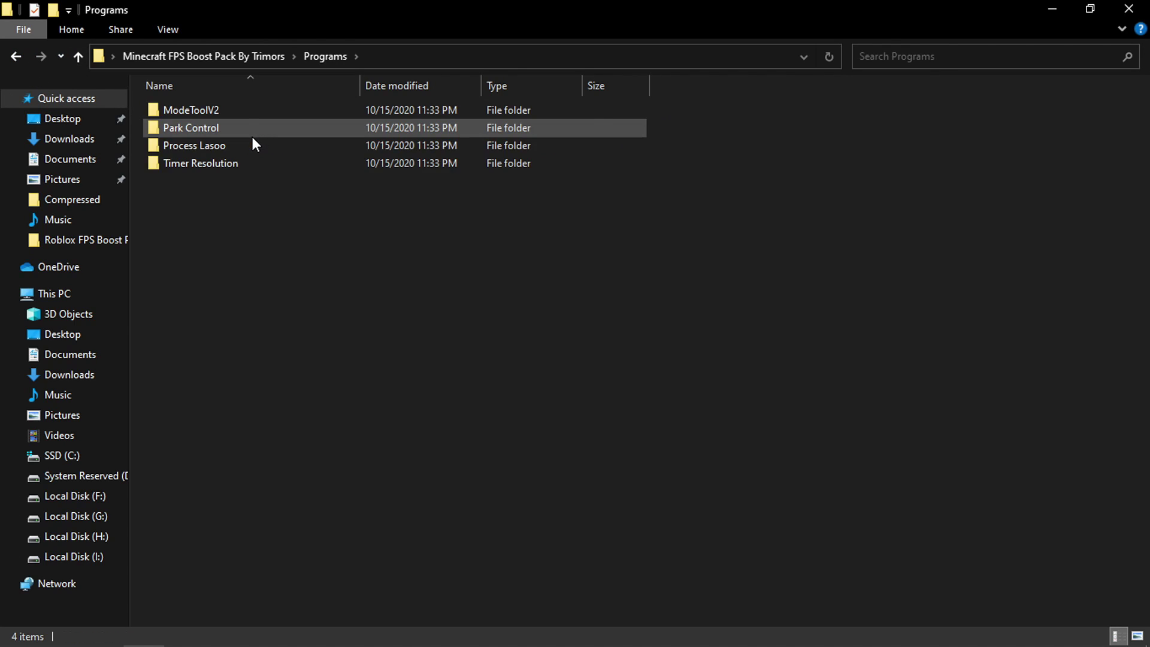
pyautogui.moveTo(208, 229); pyautogui.dragTo(195, 109)
pyautogui.click(225, 206)
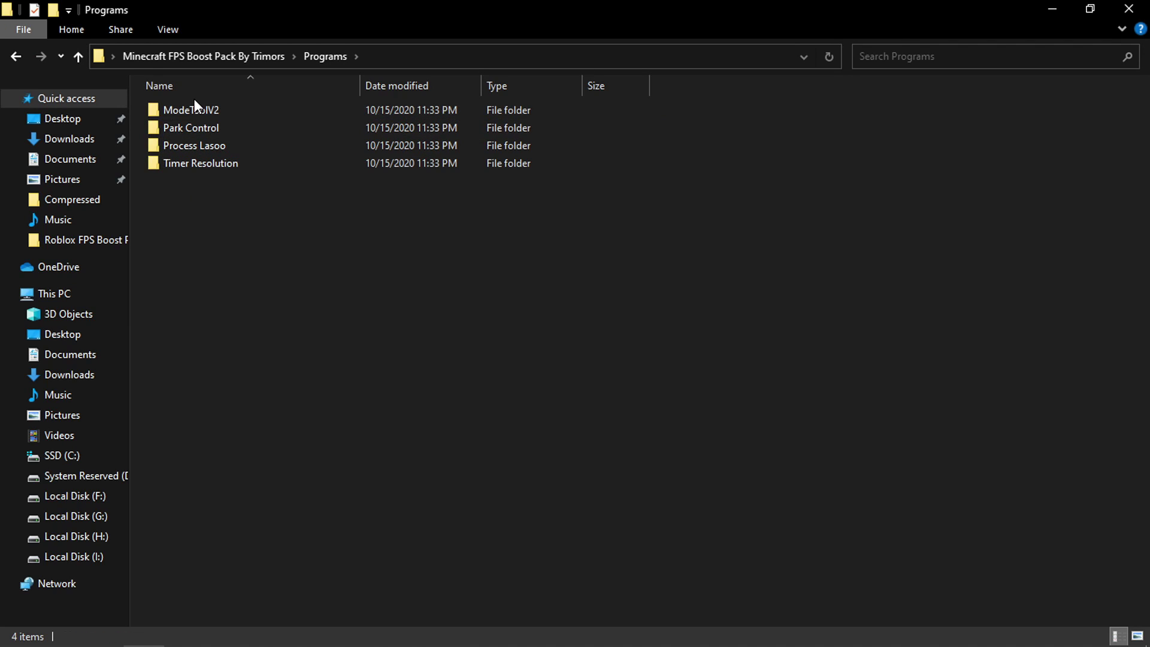
pyautogui.doubleClick(196, 105)
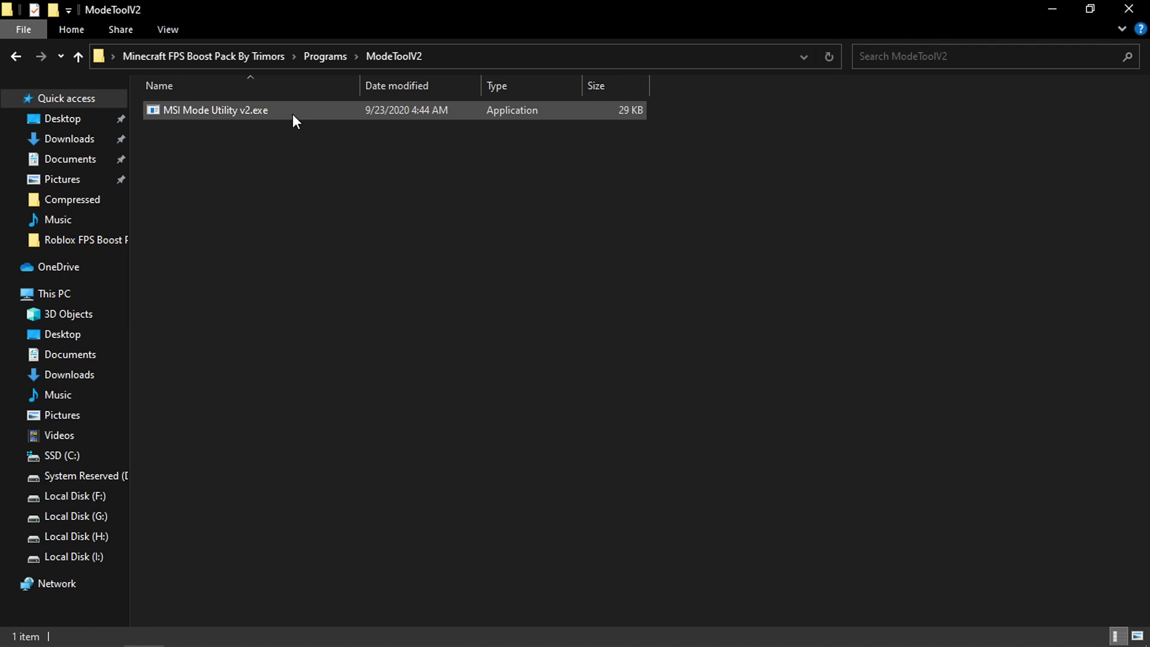
# Run MSI Mode Utility v2.exe as administrator and reposition its window
pyautogui.click(293, 116)
pyautogui.rightClick(213, 110)
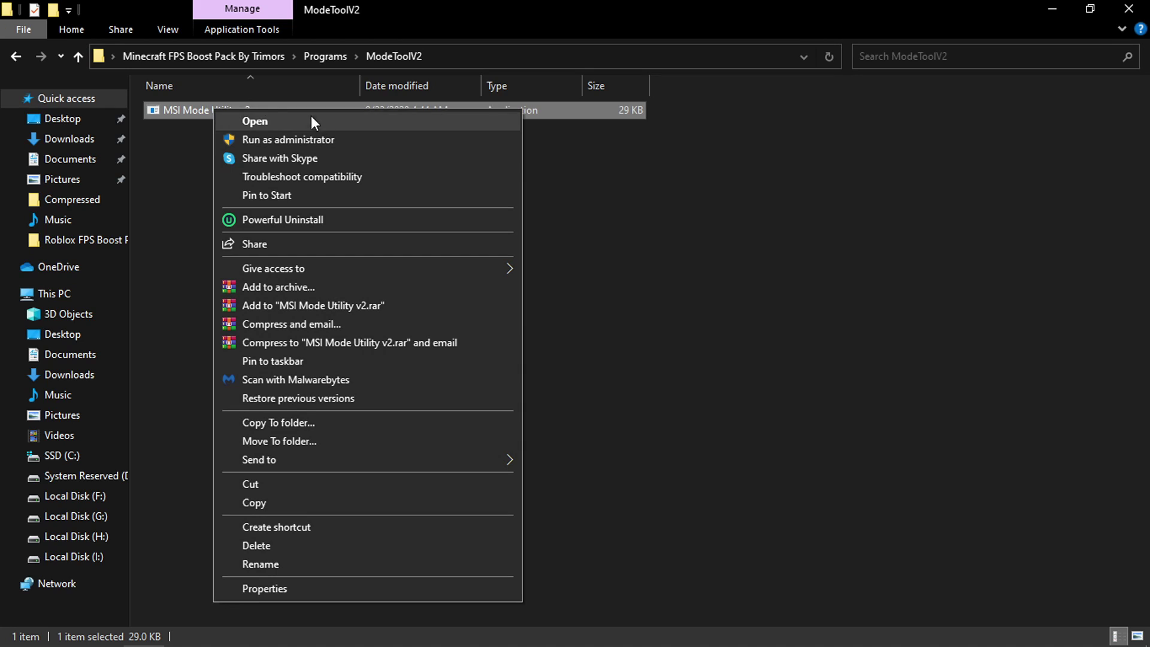
pyautogui.click(302, 139)
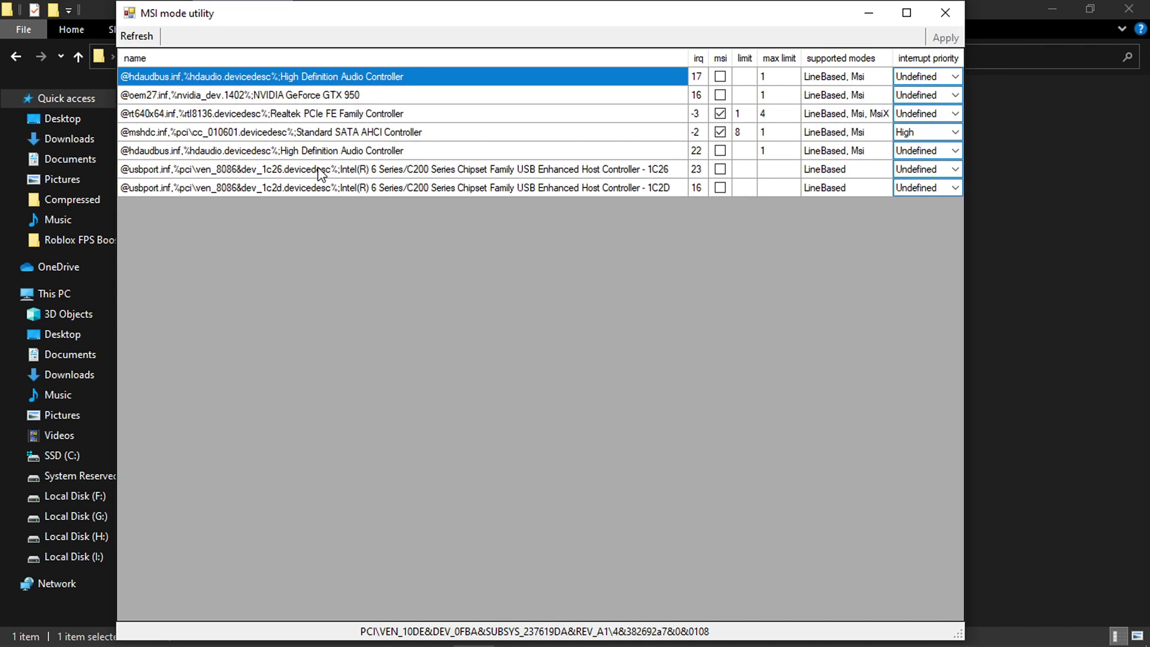
pyautogui.moveTo(398, 18); pyautogui.dragTo(444, 19)
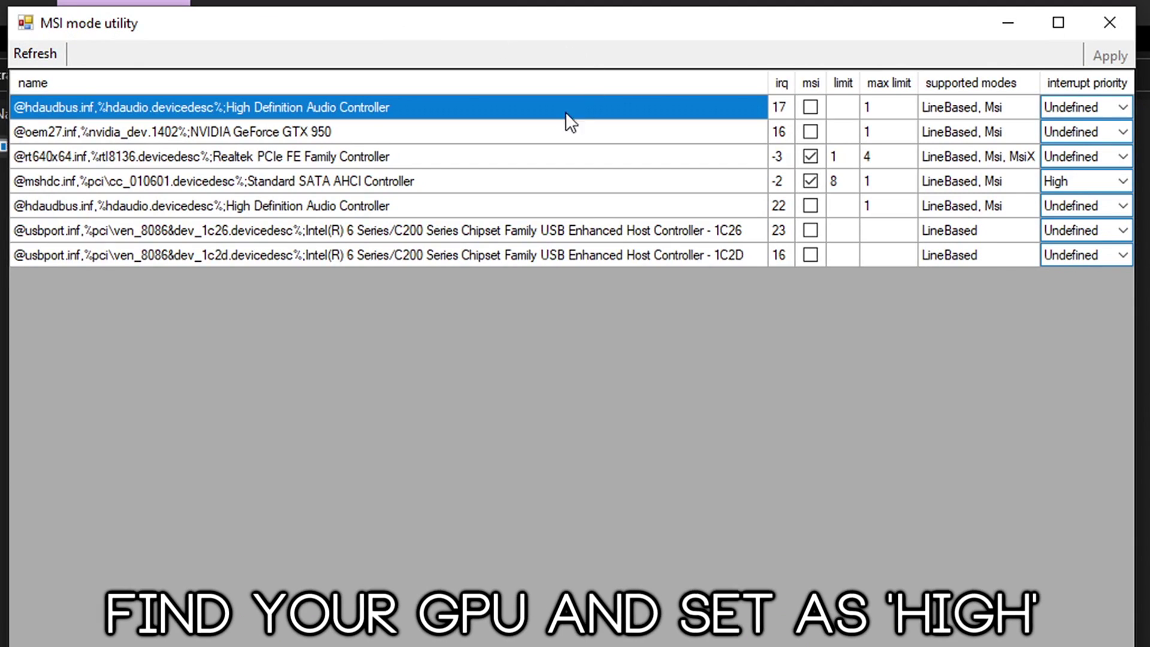
# Enable MSI mode for the NVIDIA GeForce GTX 950 and set its interrupt priority to High
pyautogui.click(353, 98)
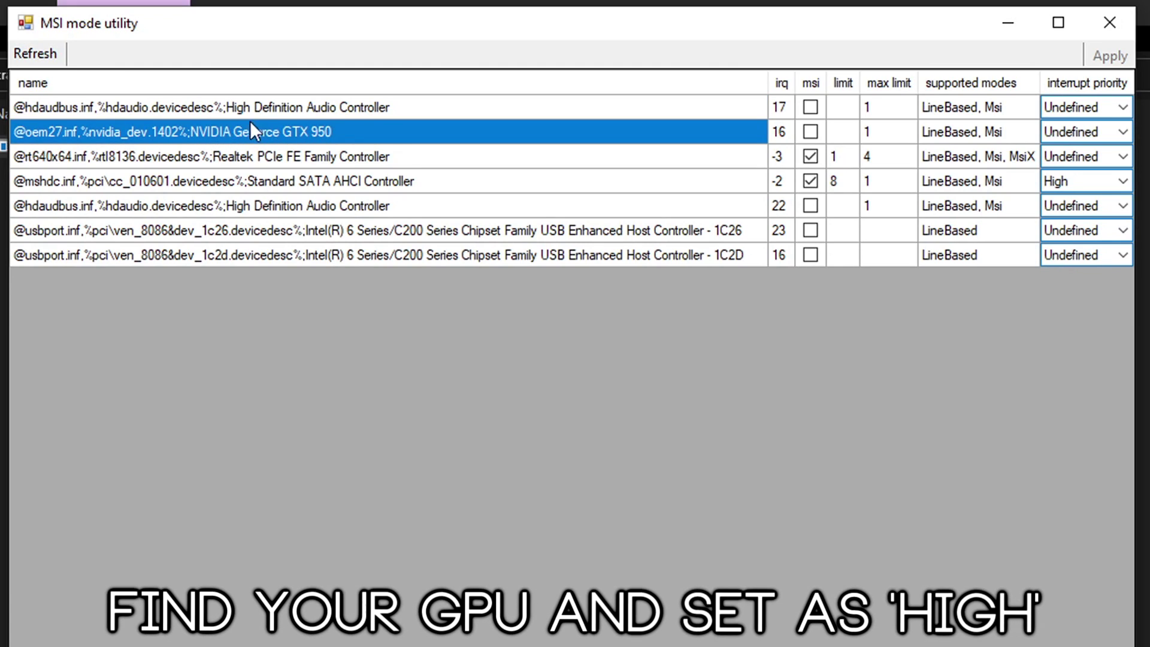
pyautogui.click(810, 132)
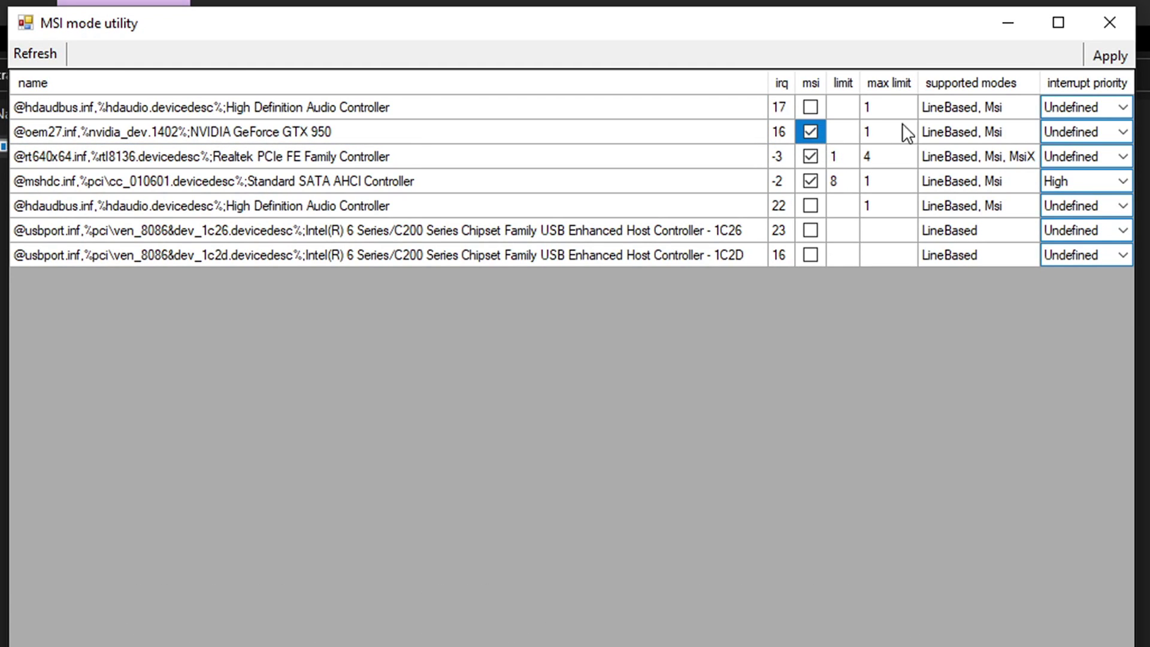
pyautogui.click(1087, 132)
pyautogui.click(1086, 132)
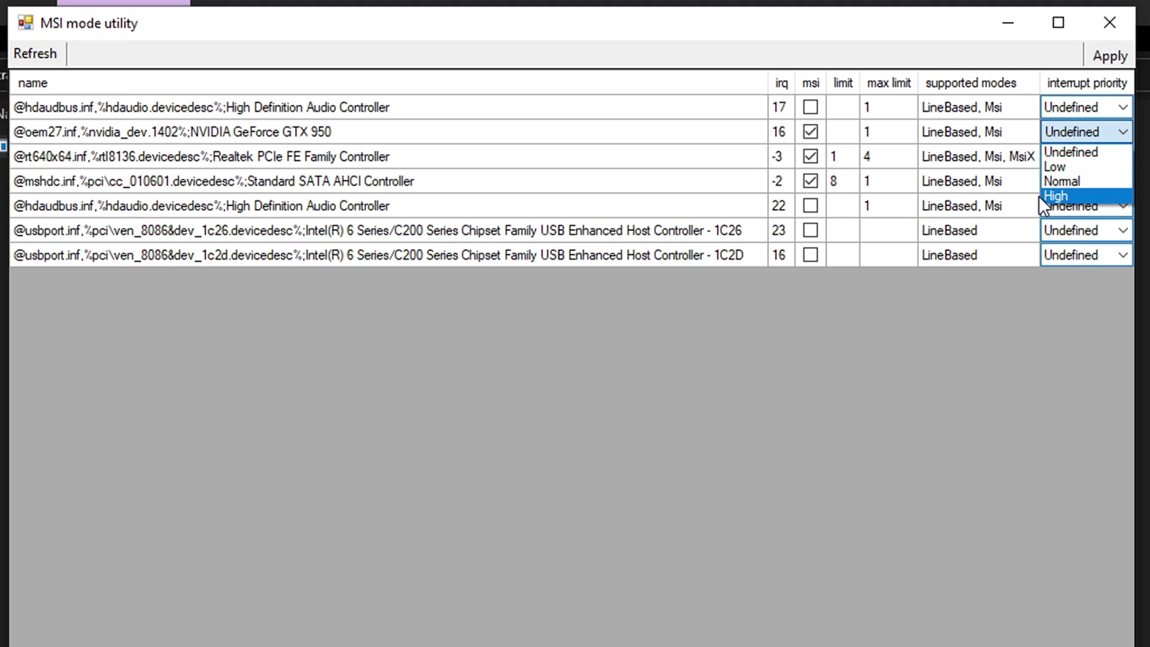
pyautogui.click(1065, 196)
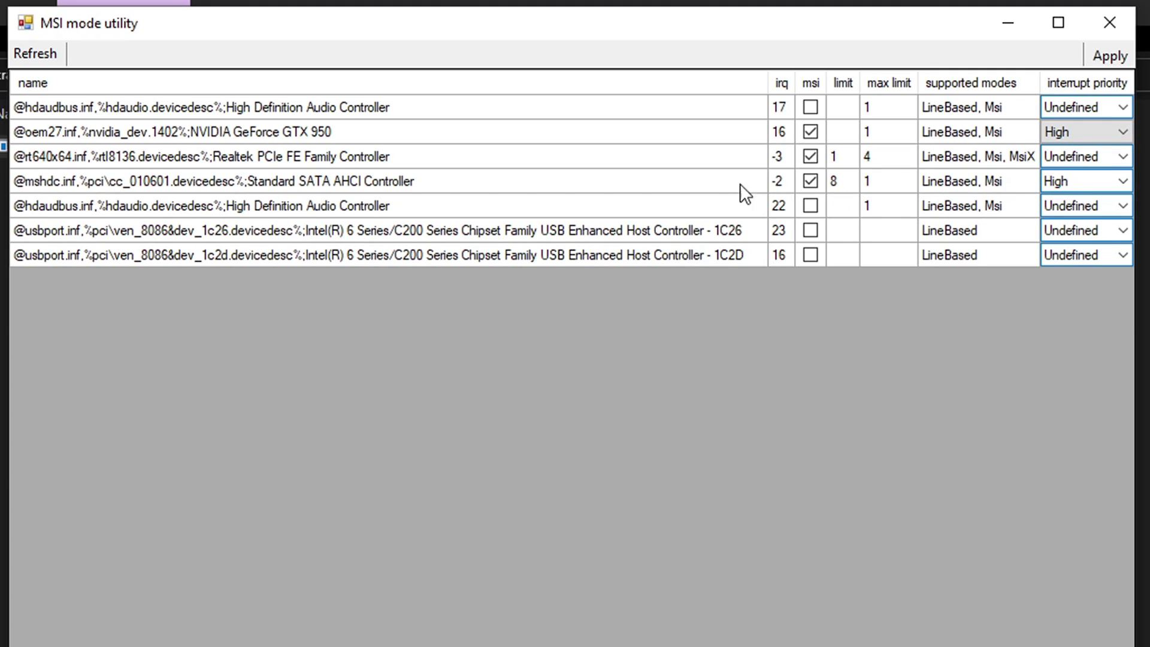
pyautogui.click(452, 157)
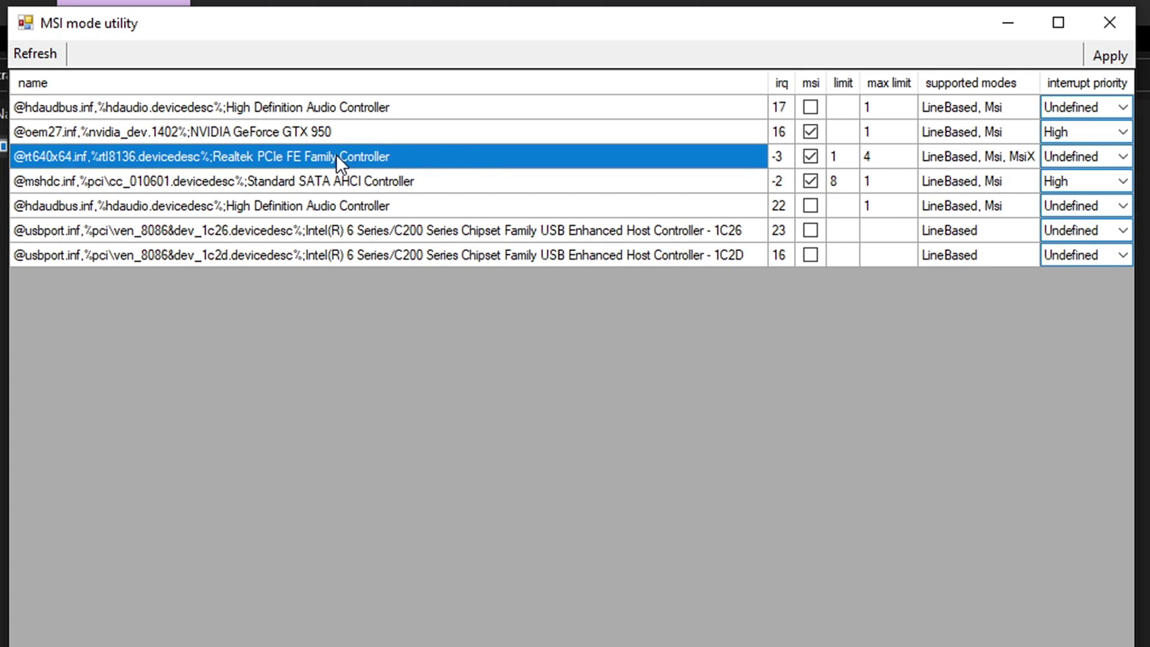
# Set the Realtek PCIe FE Family Controller's interrupt priority to High, apply the changes and close MSI mode utility
pyautogui.click(813, 154)
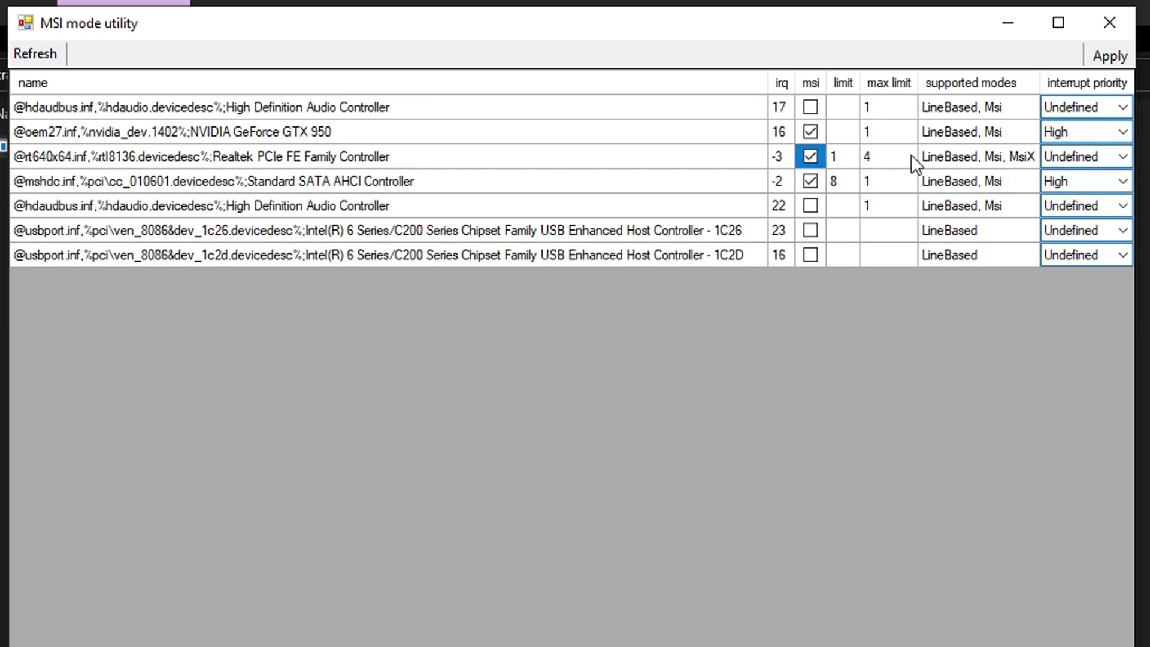
pyautogui.click(971, 154)
pyautogui.click(1063, 160)
pyautogui.click(1082, 160)
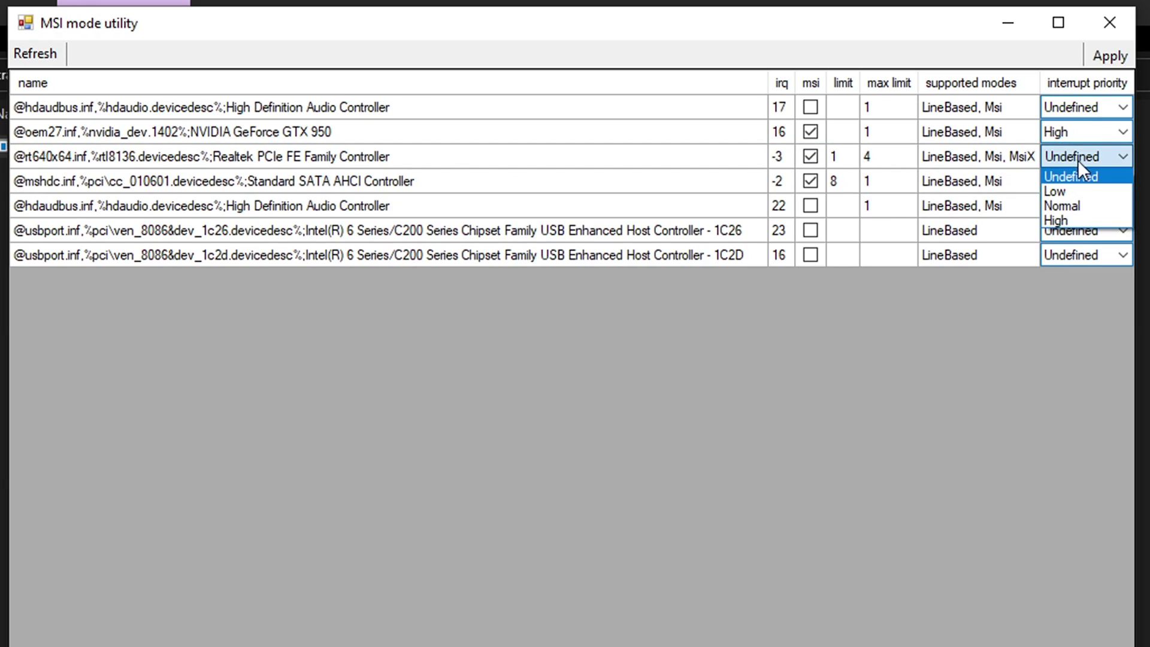
pyautogui.click(1068, 219)
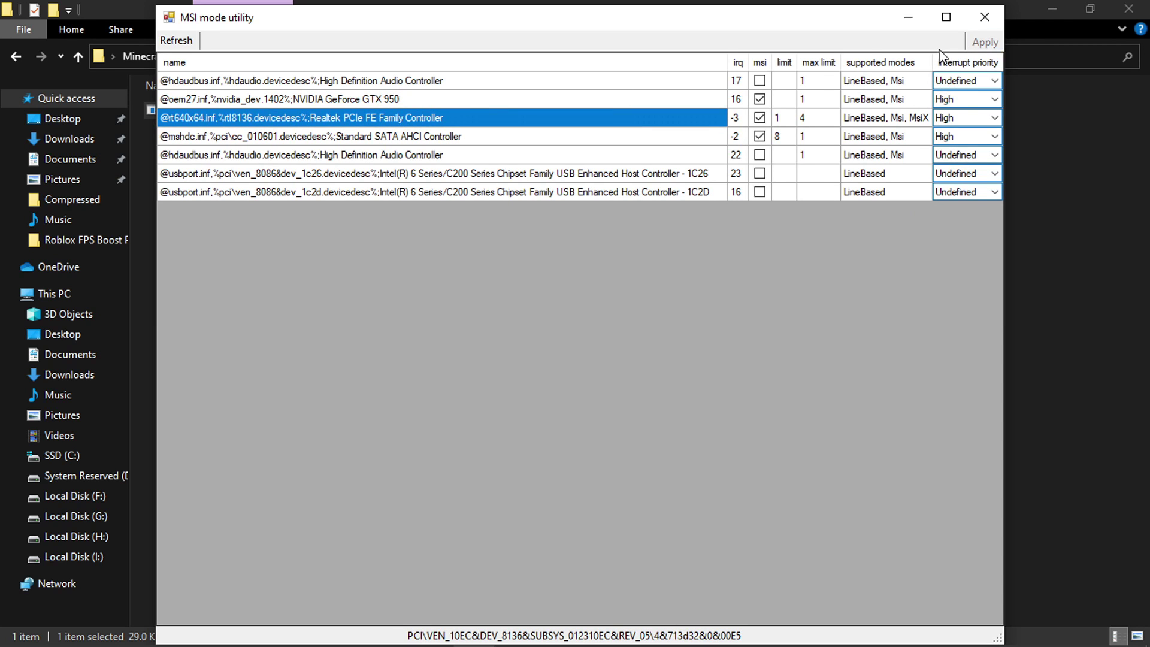
pyautogui.click(982, 27)
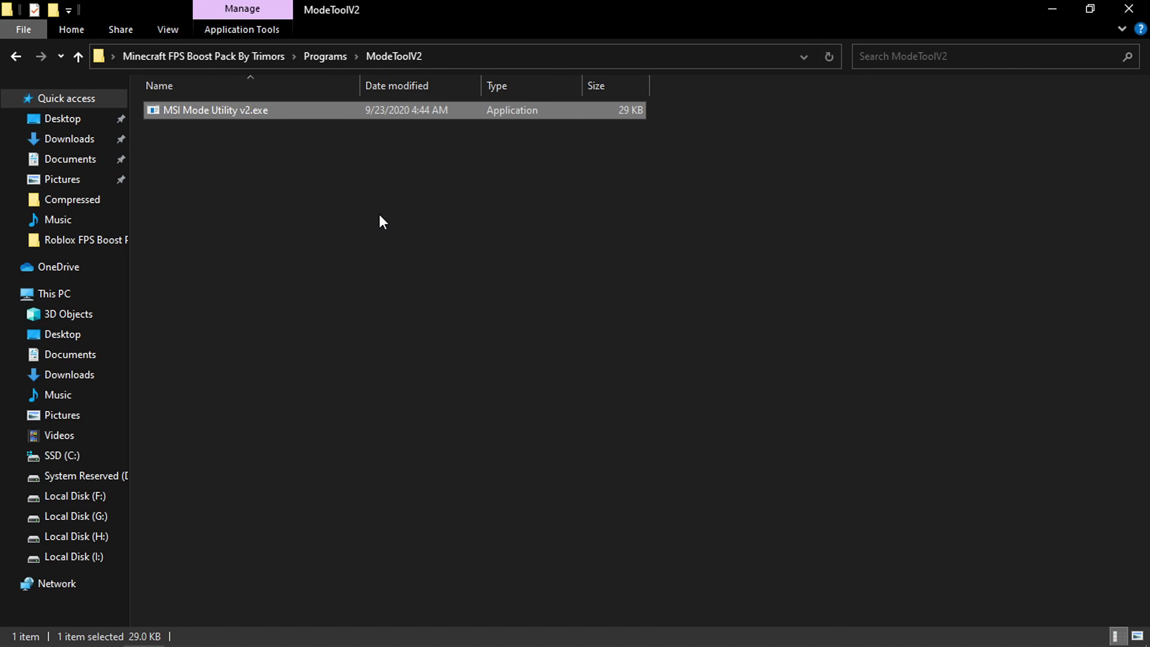
# Go back to the boost pack's main folder, open Command-Power Plan.txt and copy its powercfg command line
pyautogui.click(18, 56)
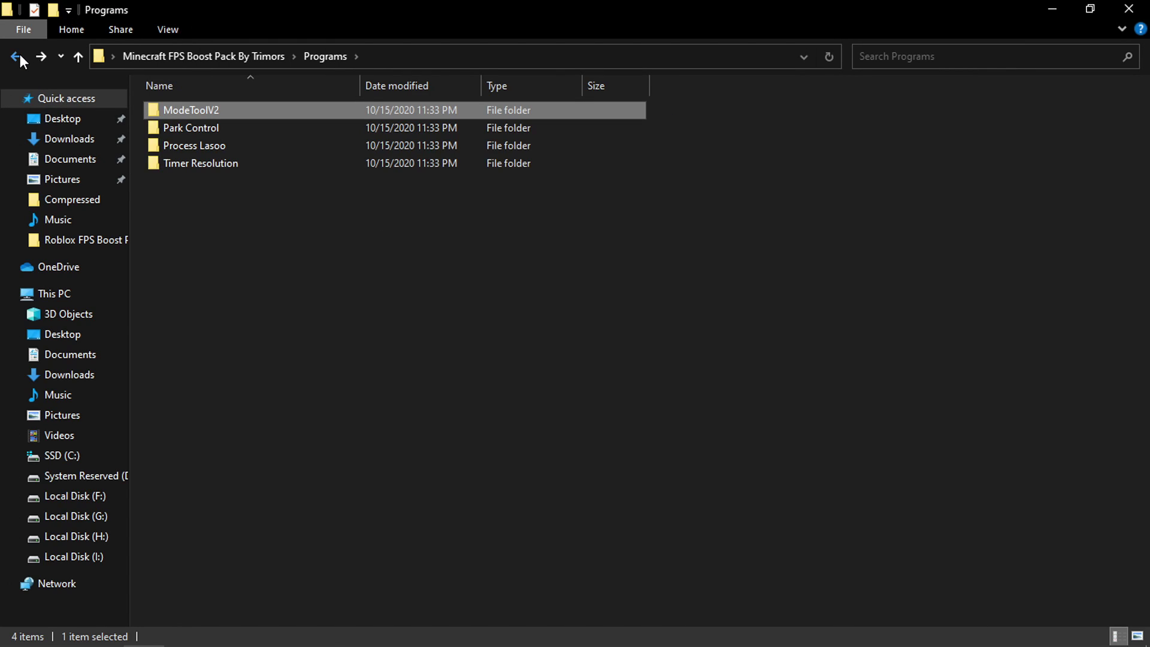
pyautogui.click(19, 55)
pyautogui.click(182, 150)
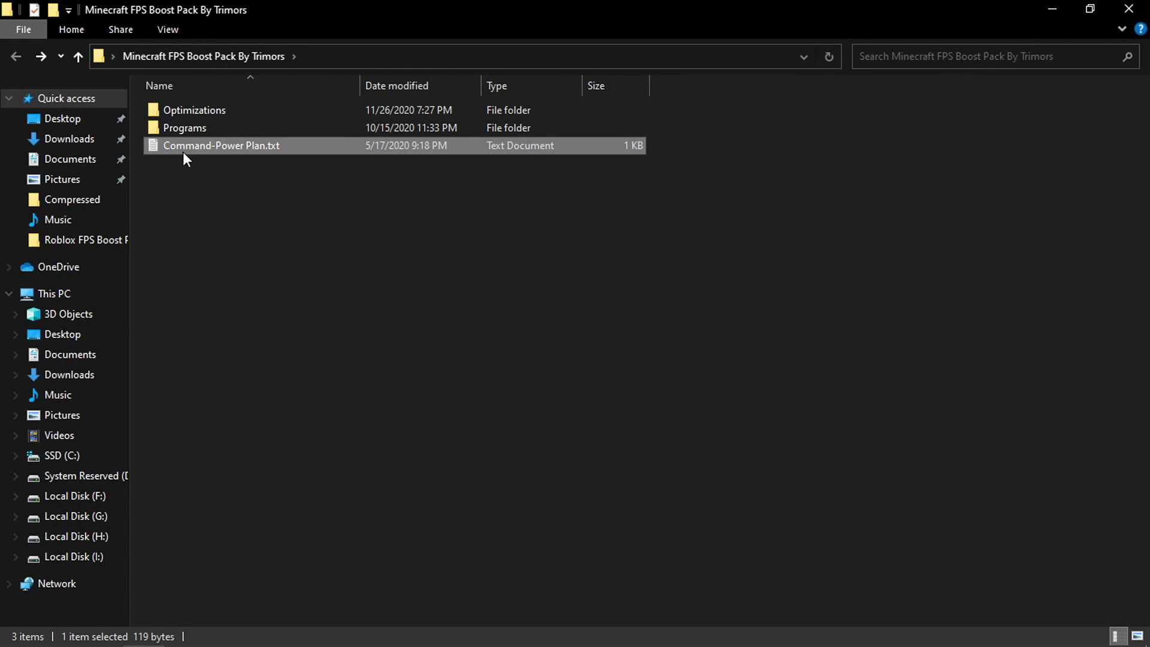
pyautogui.doubleClick(236, 146)
pyautogui.moveTo(641, 179); pyautogui.dragTo(149, 176)
pyautogui.rightClick(236, 176)
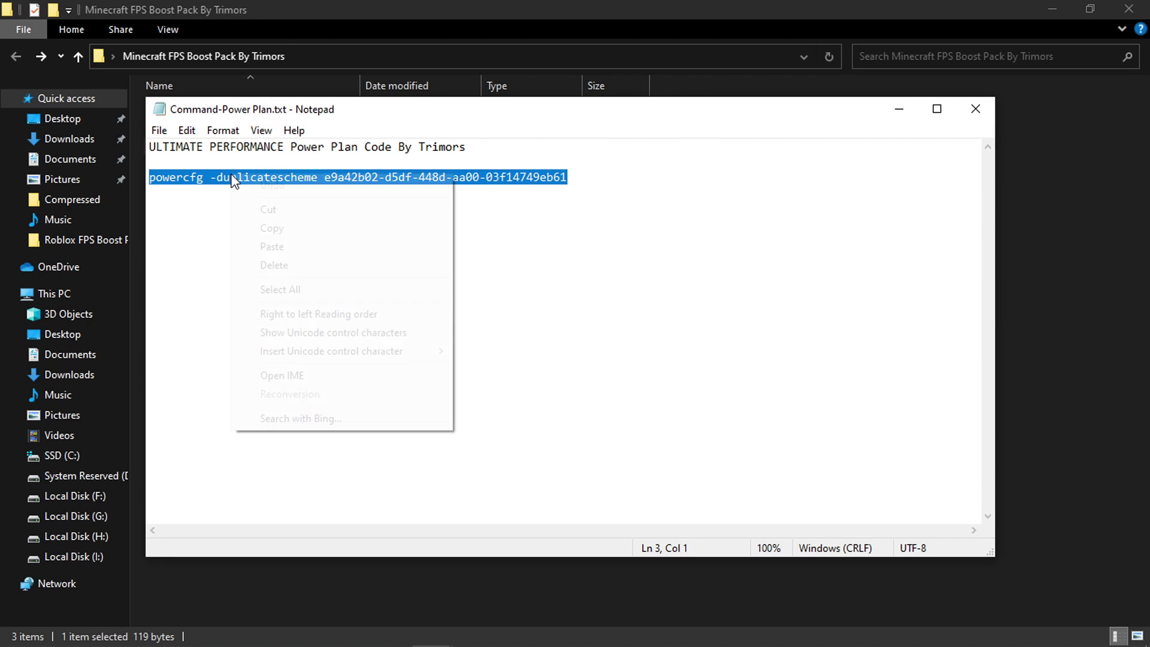
pyautogui.click(311, 225)
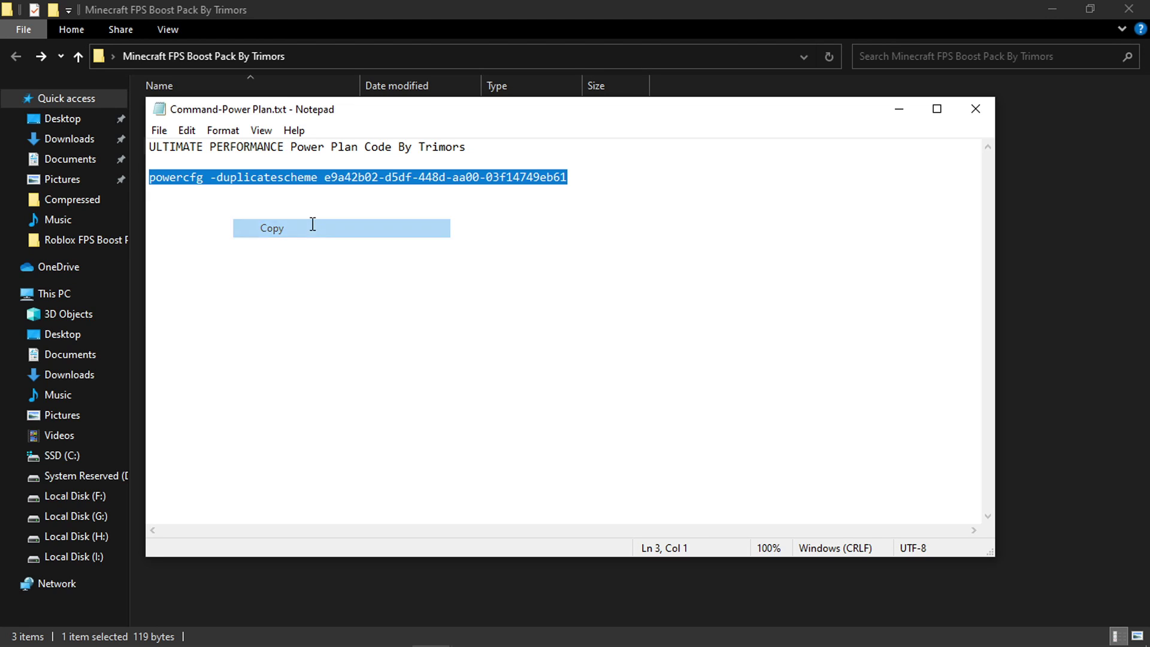
# Run Command Prompt as administrator and execute powercfg -duplicatescheme e9a42b02-d5df-448d-aa00-03f14749eb61
pyautogui.click(59, 634)
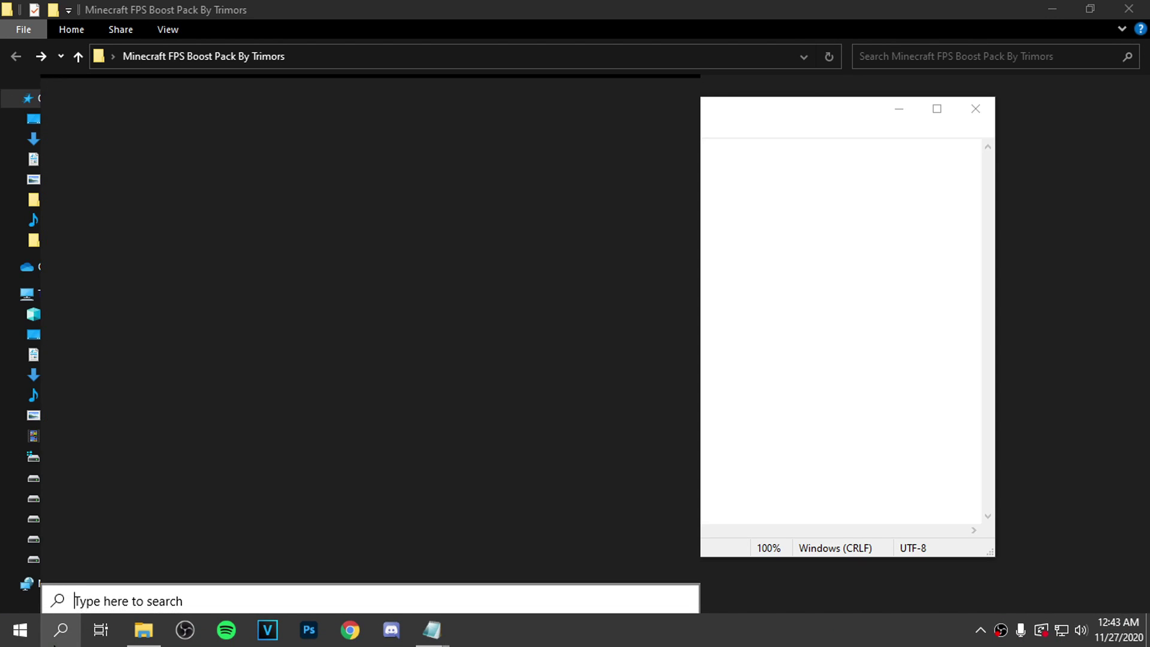
pyautogui.write('cmd')
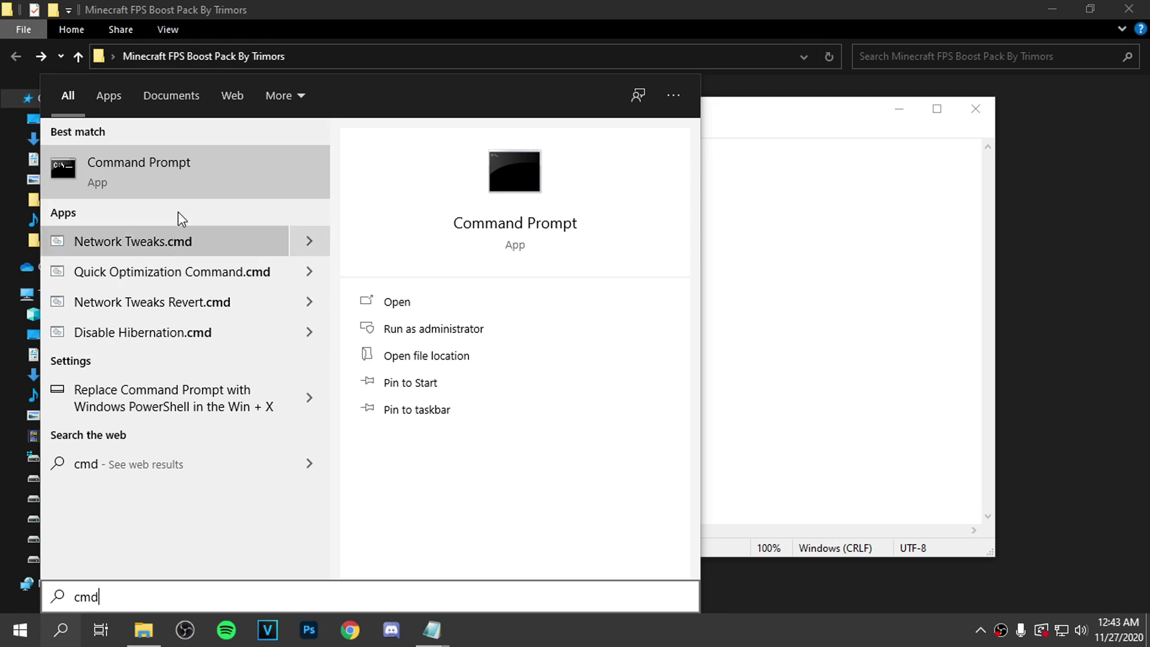
pyautogui.rightClick(132, 166)
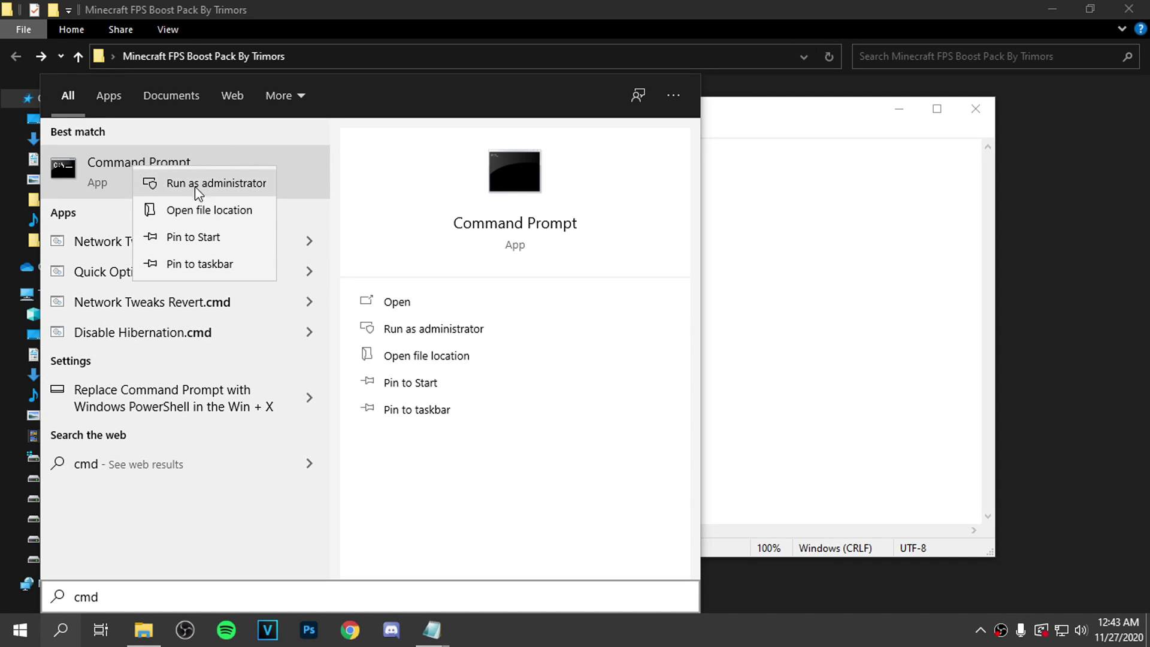
pyautogui.click(224, 188)
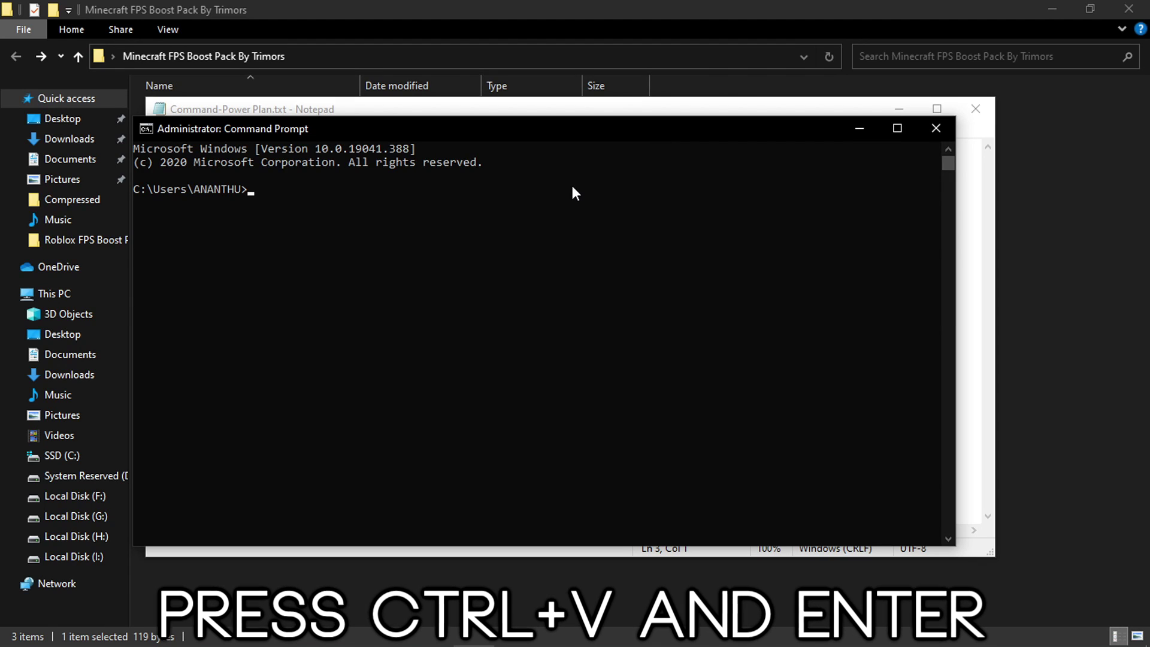
pyautogui.hotkey('ctrl', 'v')
pyautogui.press('Return')
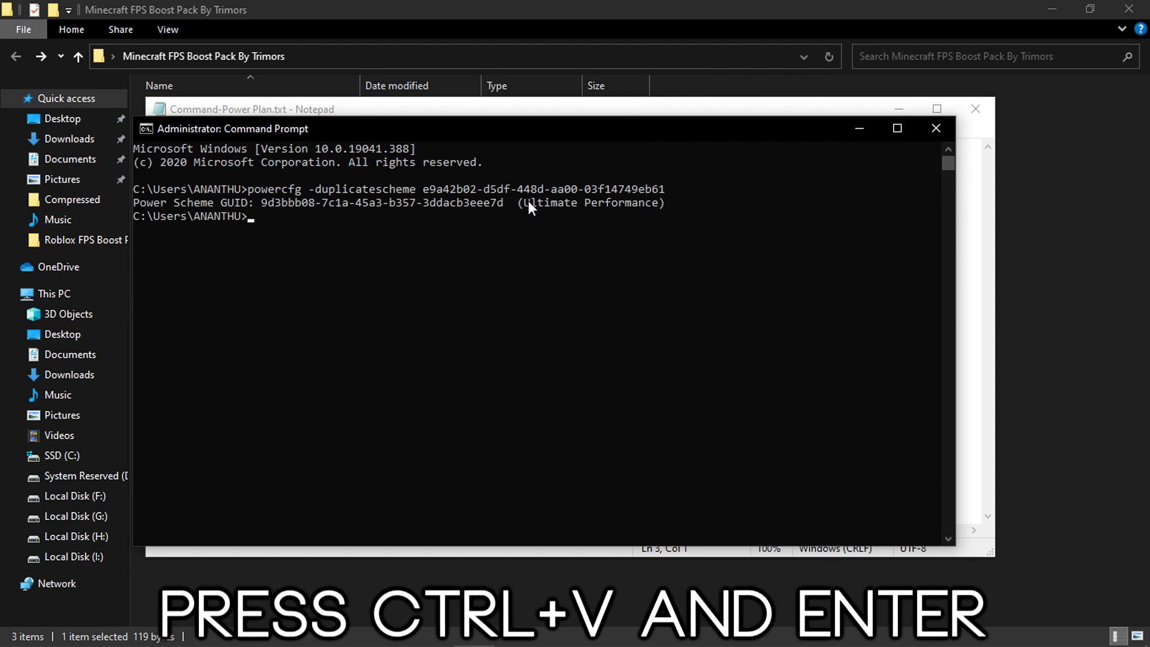
pyautogui.moveTo(528, 200); pyautogui.dragTo(588, 200)
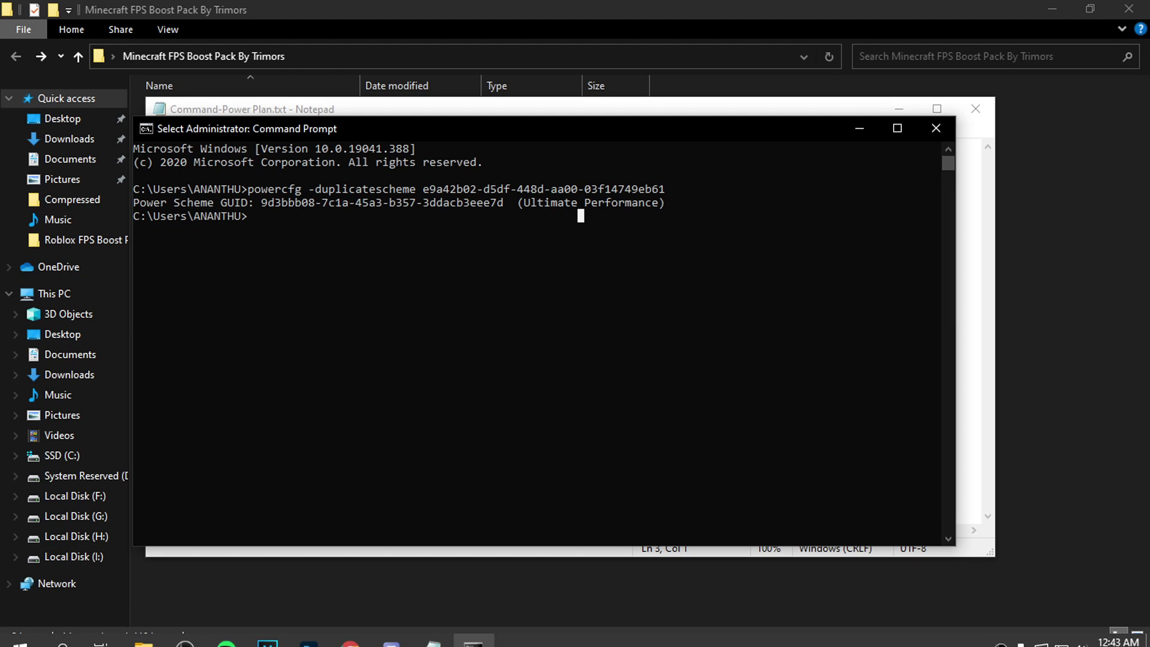
# Open the Choose a power plan settings, activate the last Ultimate Performance plan among the additional plans and close Power Options
pyautogui.click(36, 638)
pyautogui.write('power plan')
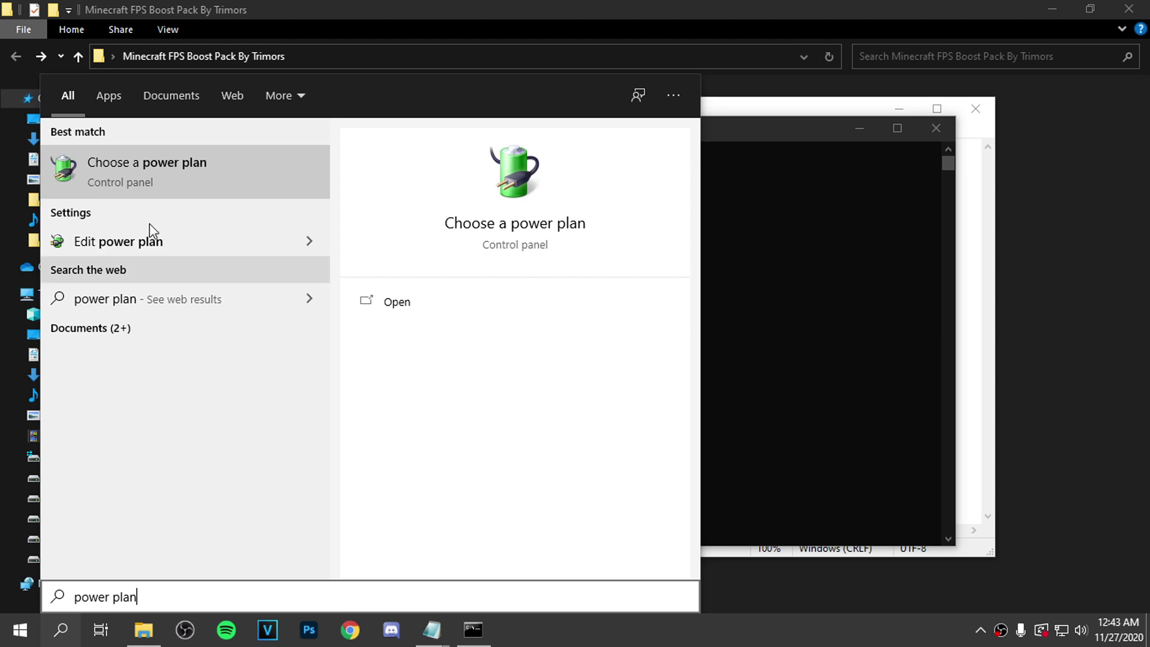
pyautogui.click(144, 178)
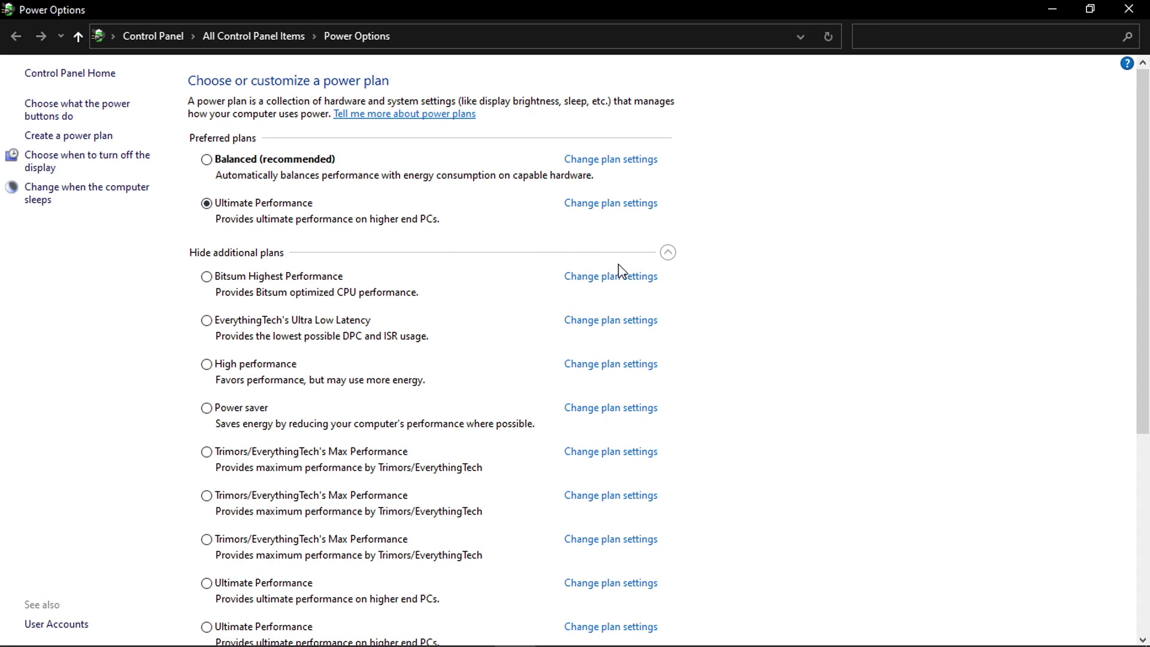
pyautogui.click(668, 253)
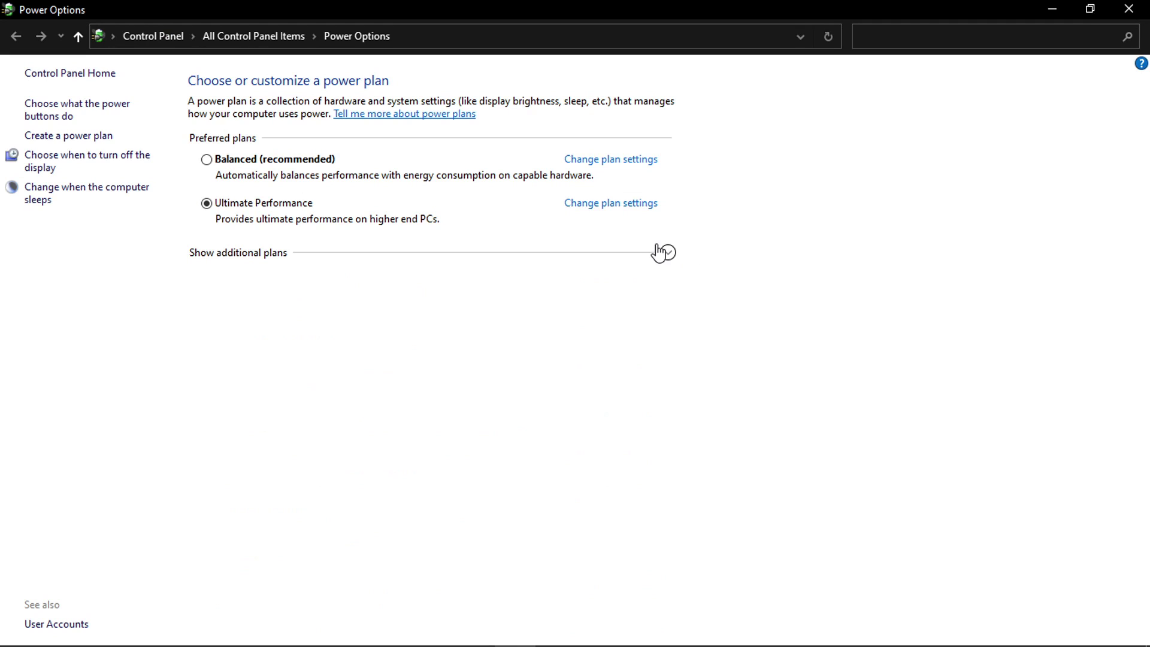
pyautogui.click(659, 248)
pyautogui.scroll(-10, 663, 254)
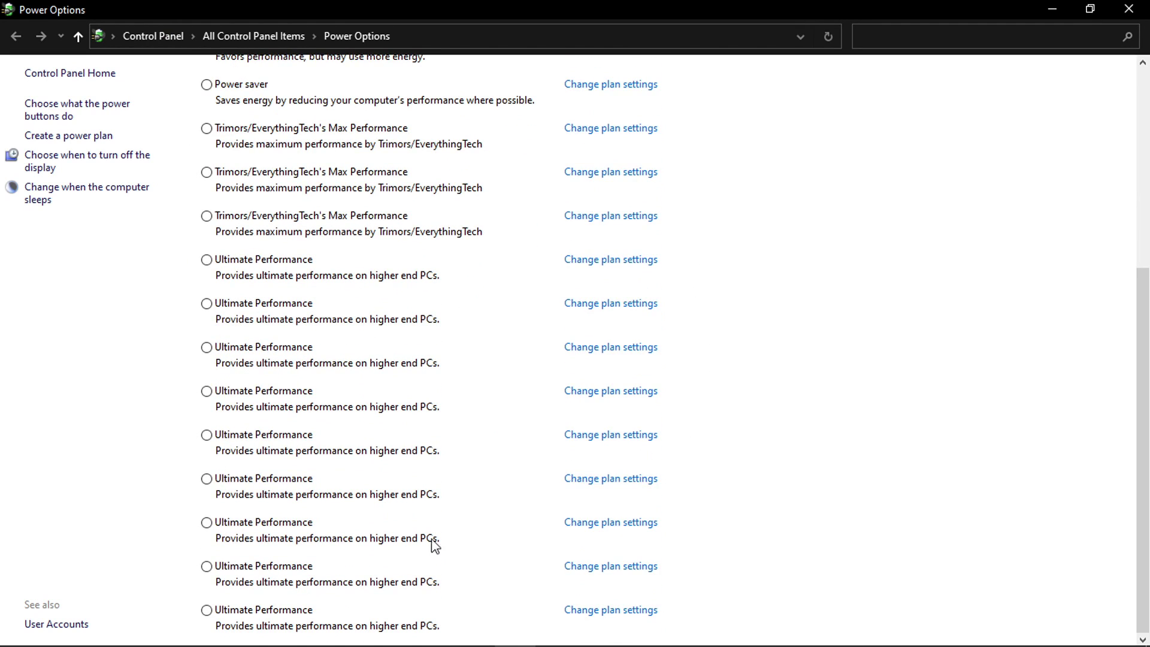
pyautogui.click(208, 611)
pyautogui.click(1125, 9)
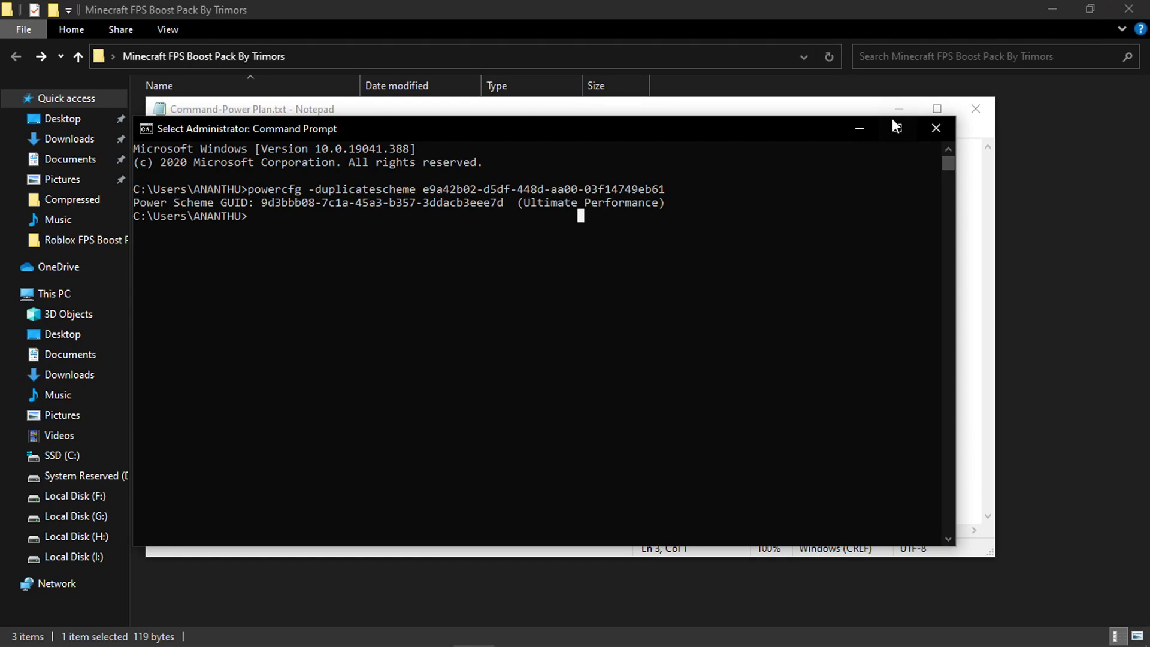
# Close Command Prompt and the Command-Power Plan.txt file to return to the boost pack folder
pyautogui.click(935, 128)
pyautogui.click(975, 109)
pyautogui.click(230, 267)
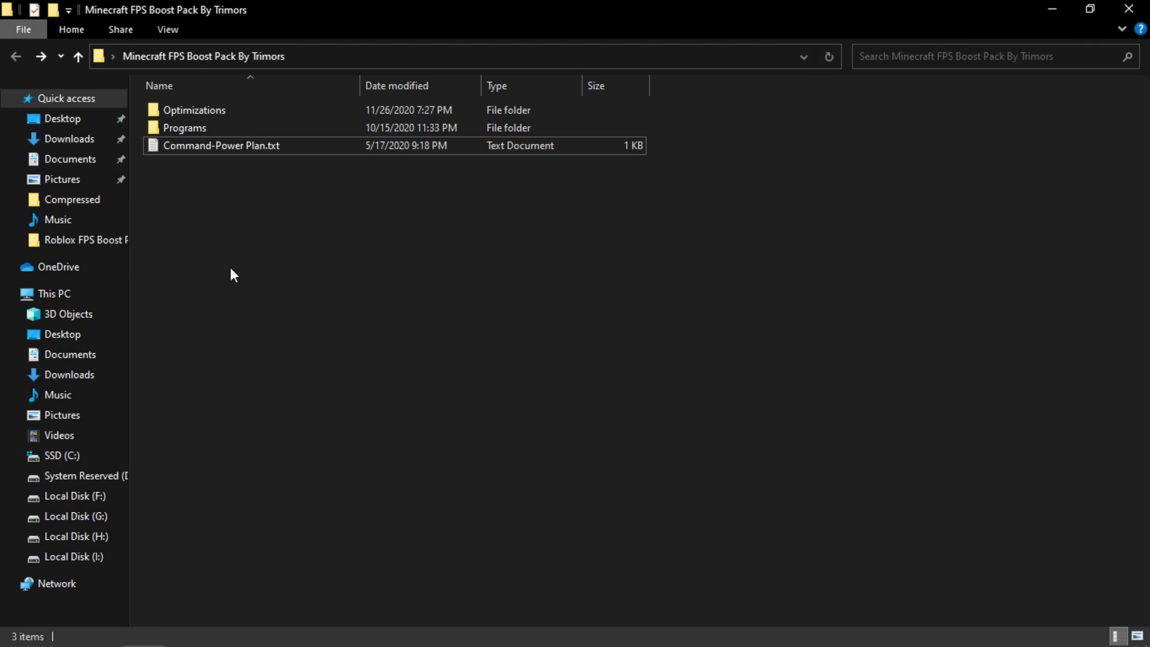
# Browse to Programs, Park Control and run the 64-bit installer parkcontrolsetup64.exe
pyautogui.doubleClick(182, 129)
pyautogui.click(245, 129)
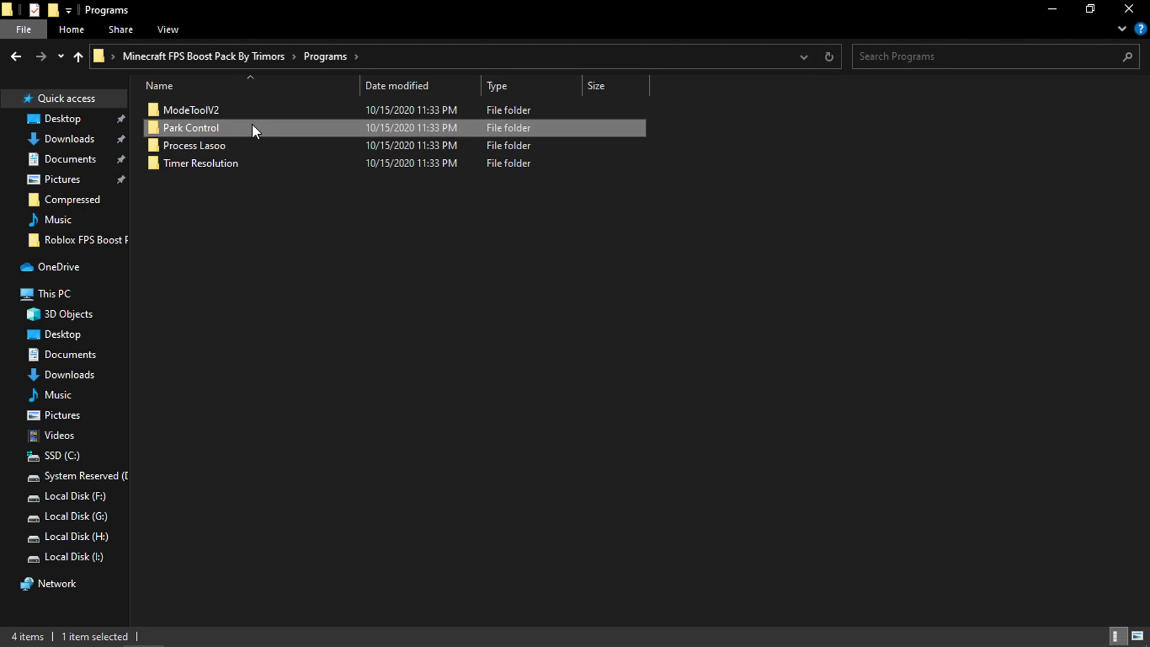
pyautogui.doubleClick(230, 126)
pyautogui.click(230, 112)
pyautogui.click(232, 176)
pyautogui.doubleClick(228, 128)
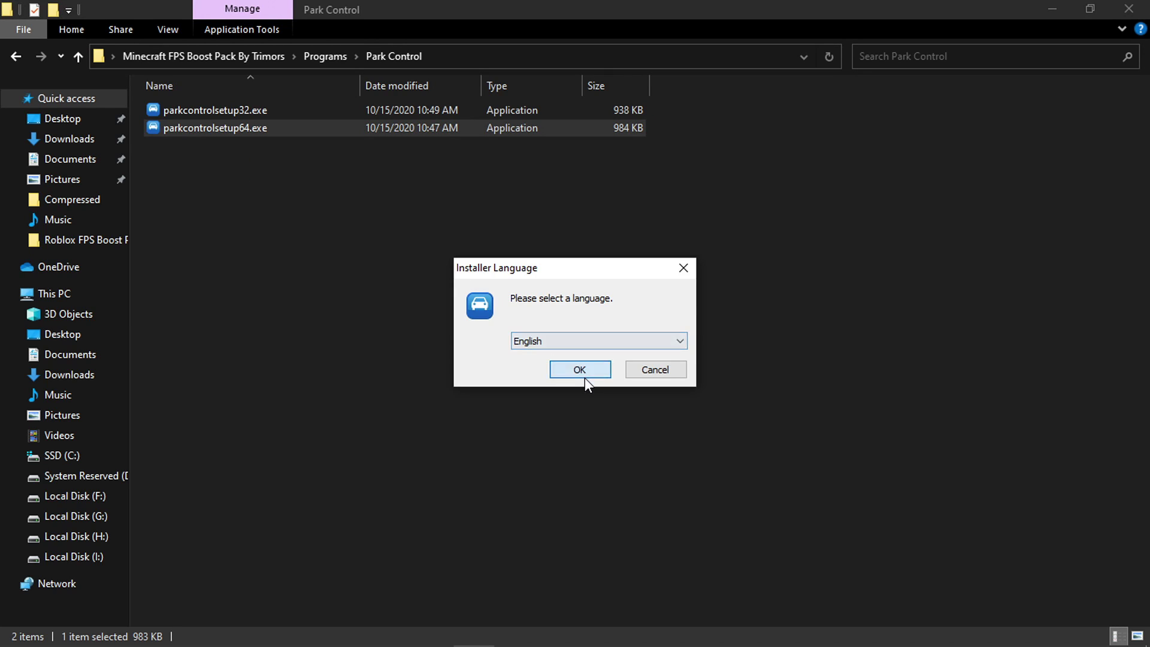
# Install ParkControl with English as the installer language and finish the setup so the program opens
pyautogui.click(582, 372)
pyautogui.click(662, 462)
pyautogui.click(661, 467)
pyautogui.click(676, 466)
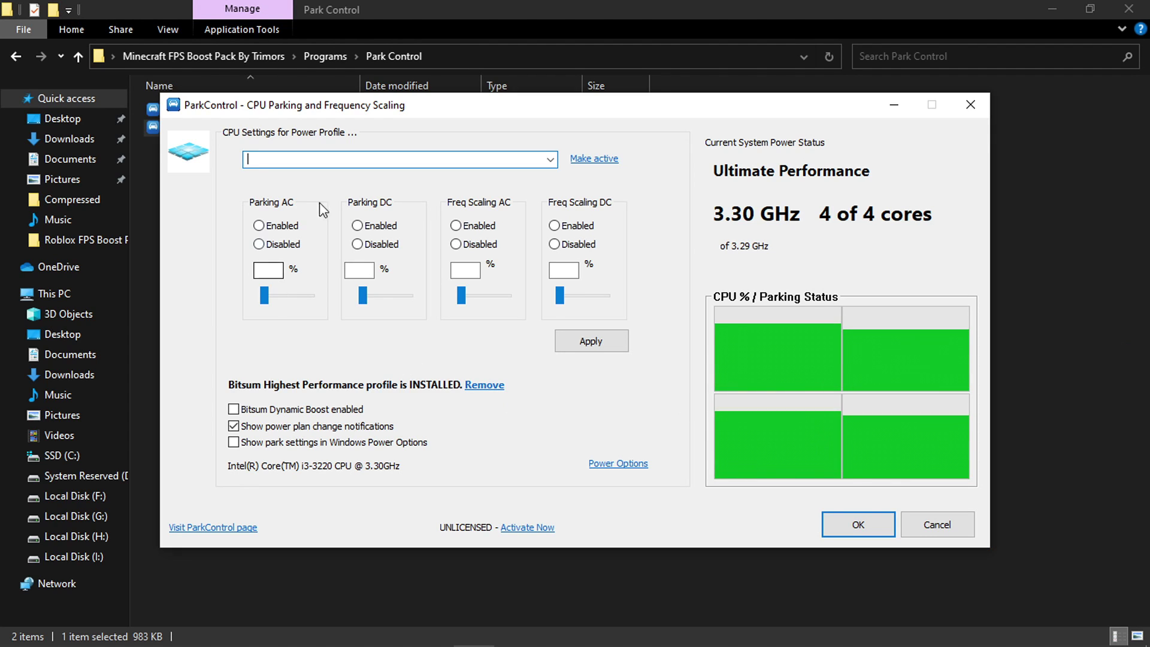
# Choose the Ultimate Performance power profile in ParkControl and enable Parking and Freq Scaling for both AC and DC
pyautogui.click(553, 161)
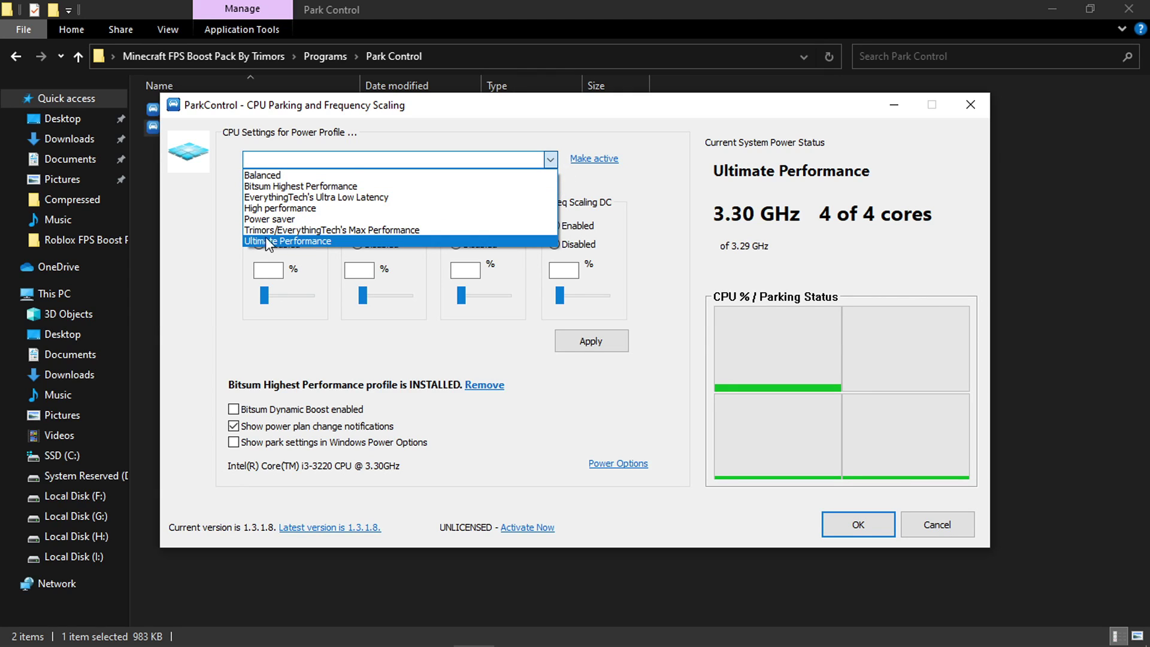
pyautogui.click(297, 241)
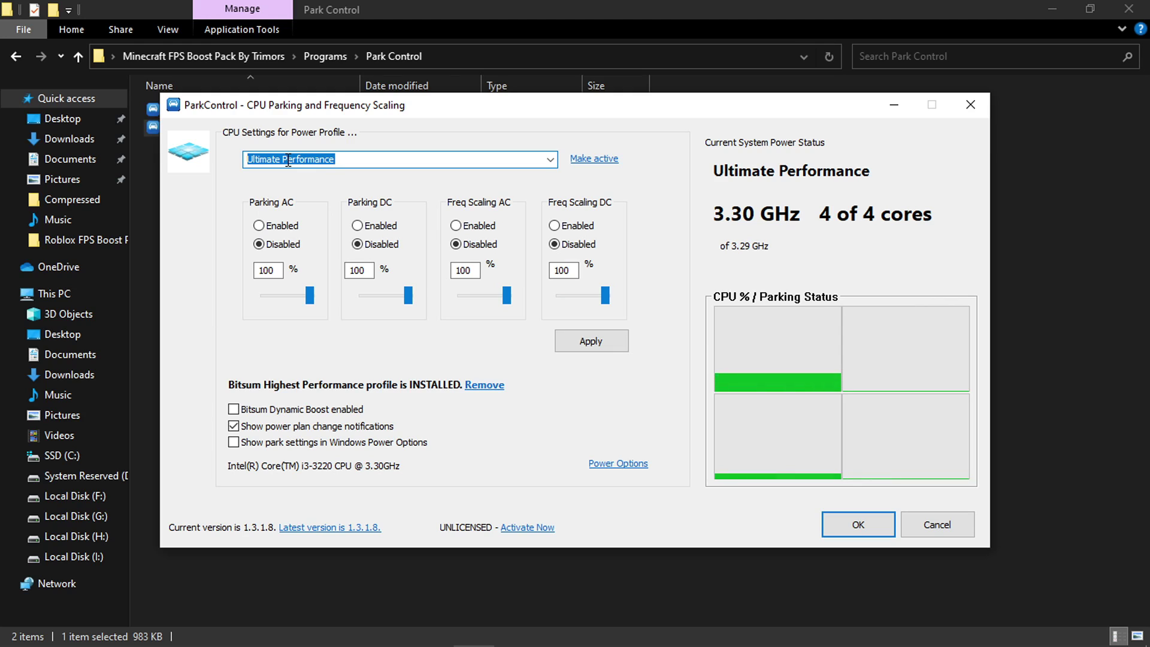
pyautogui.click(259, 225)
pyautogui.click(357, 226)
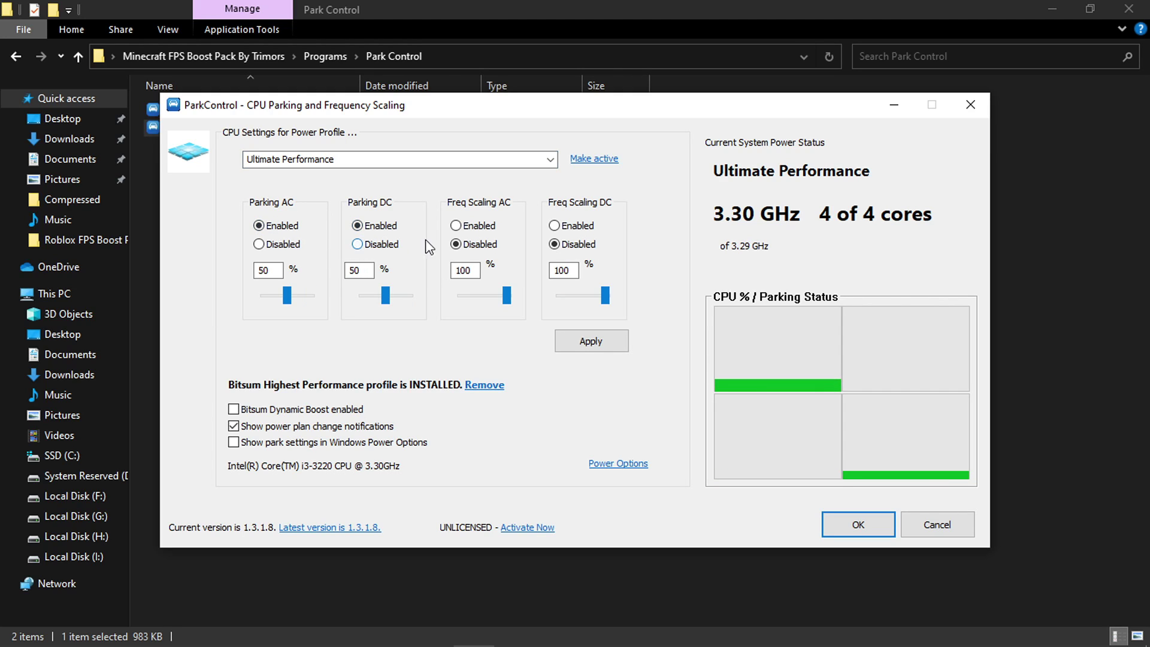
pyautogui.click(457, 226)
pyautogui.click(553, 226)
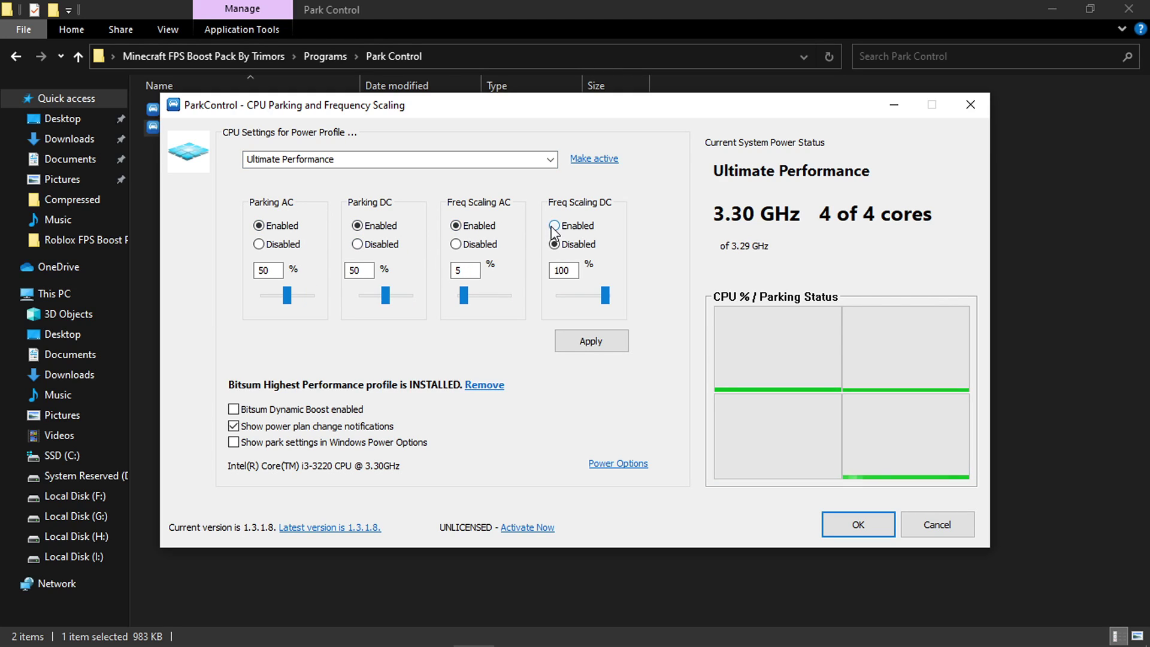
# Set Parking AC, Parking DC, Freq Scaling AC and Freq Scaling DC to 100%, apply the settings and close ParkControl
pyautogui.moveTo(286, 296); pyautogui.dragTo(475, 298)
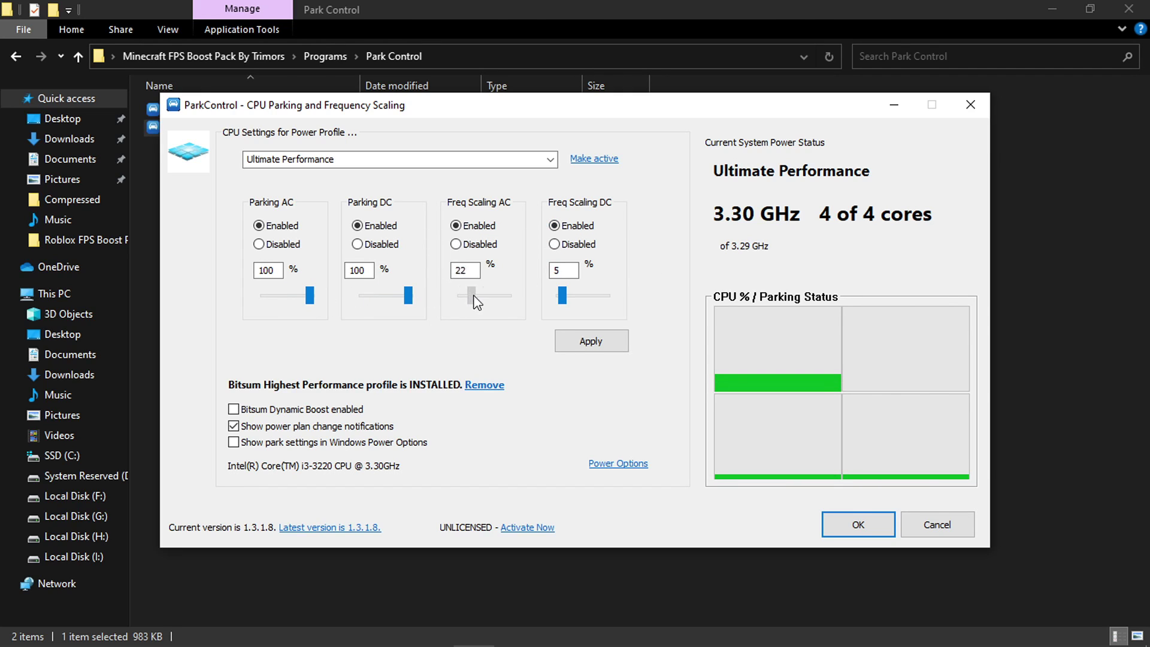
pyautogui.moveTo(568, 296); pyautogui.dragTo(652, 291)
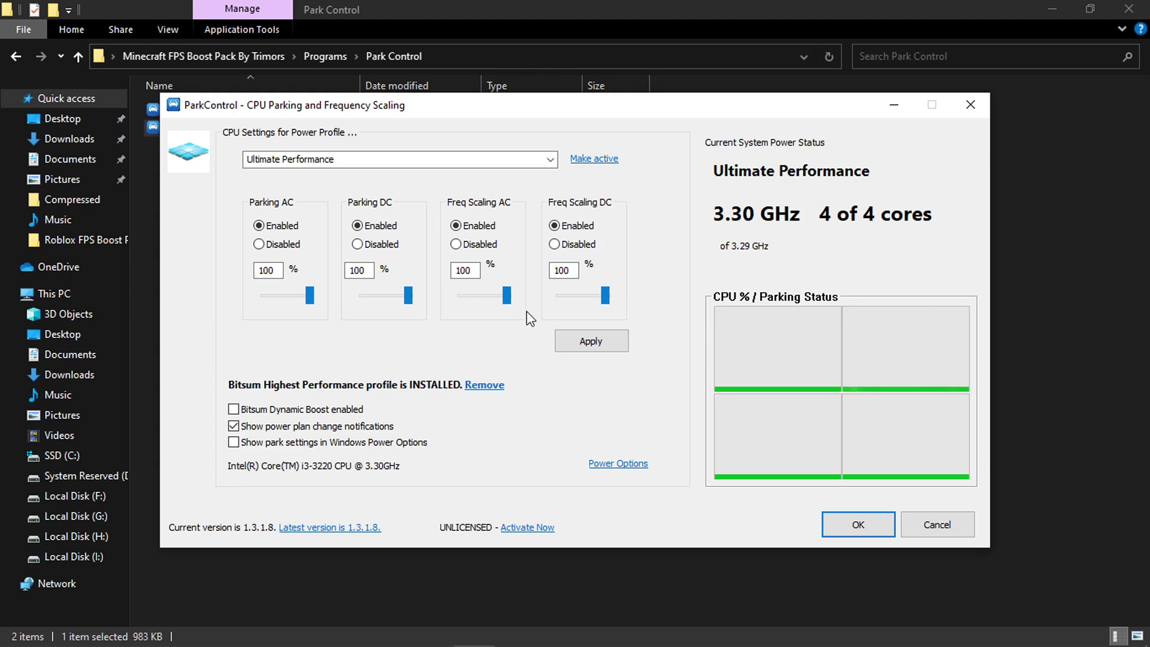
pyautogui.click(594, 346)
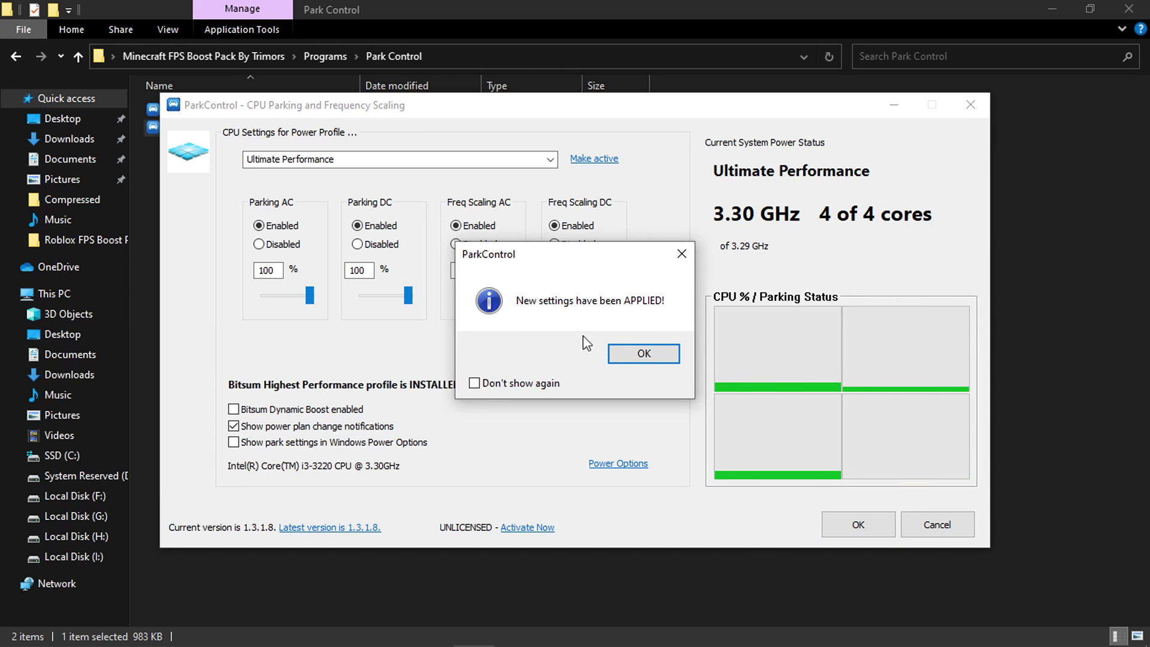
pyautogui.click(650, 355)
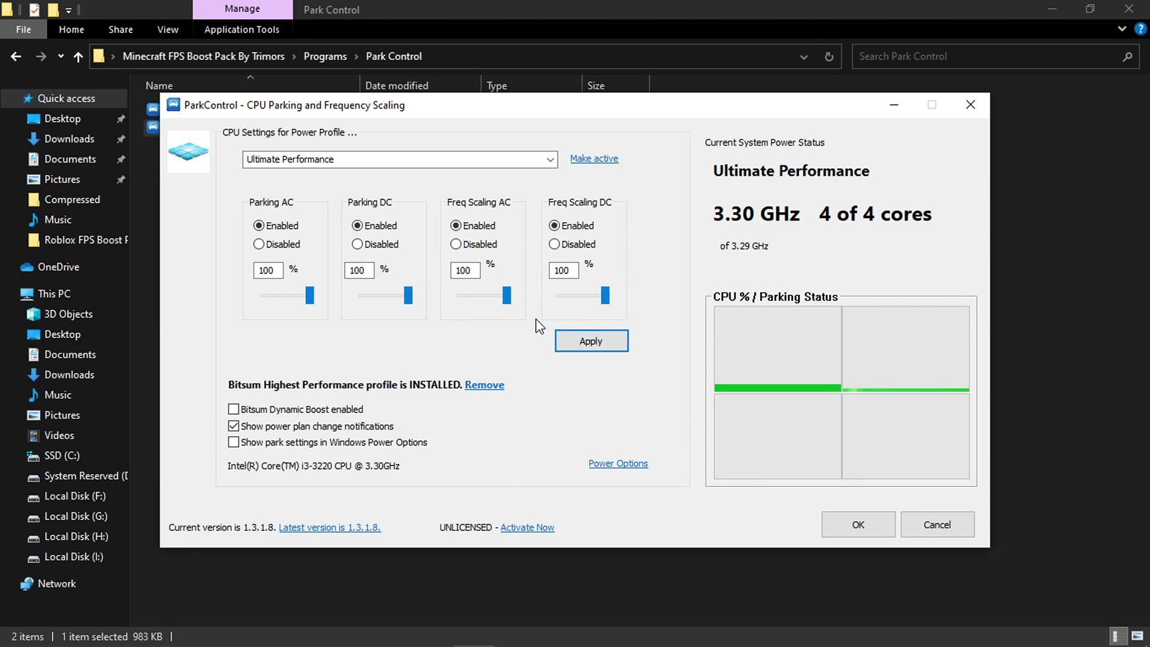
pyautogui.click(873, 524)
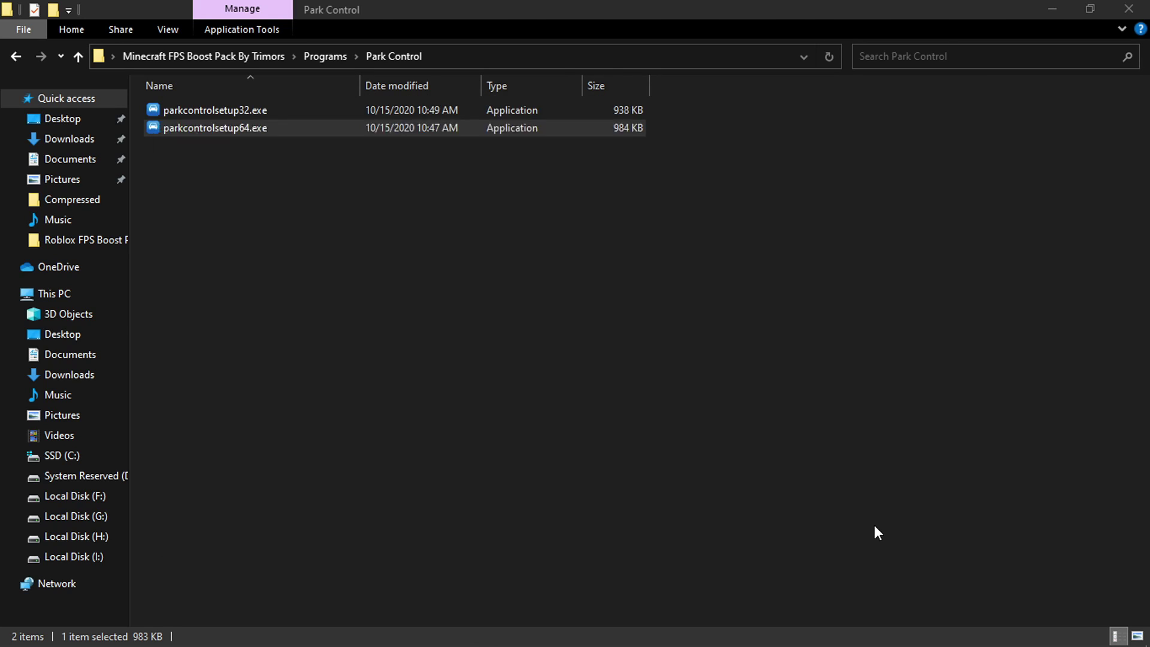
# Go back to Programs, open the Process Lasoo folder and run processlassosetup64.exe
pyautogui.click(472, 324)
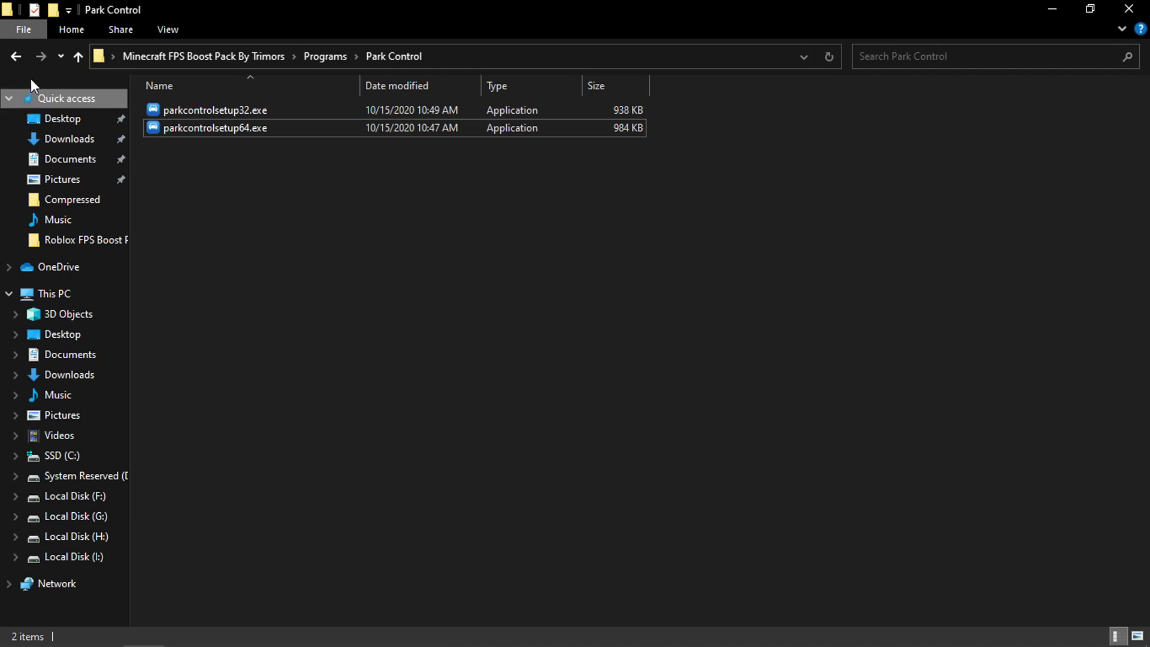
pyautogui.hotkey('alt', 'Up')
pyautogui.doubleClick(190, 146)
pyautogui.moveTo(197, 160); pyautogui.dragTo(225, 166)
pyautogui.doubleClick(219, 131)
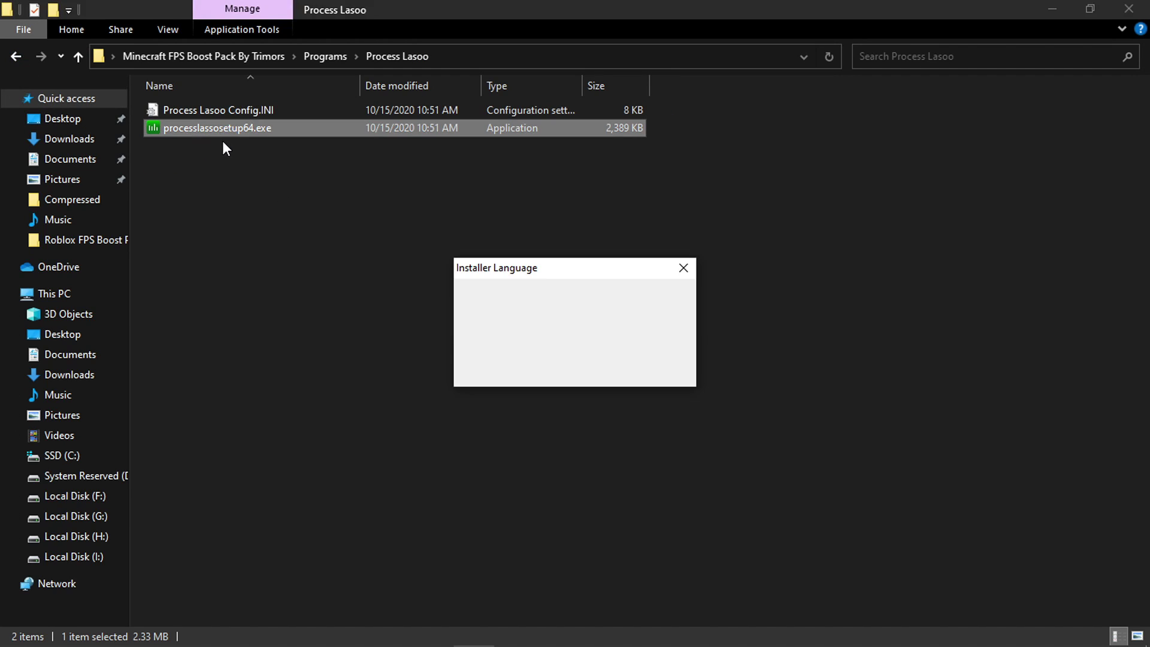
# Install Process Lasso in the default folder with the recommended management and configuration settings, continue past the purchase offer and decline the update
pyautogui.click(577, 367)
pyautogui.click(671, 467)
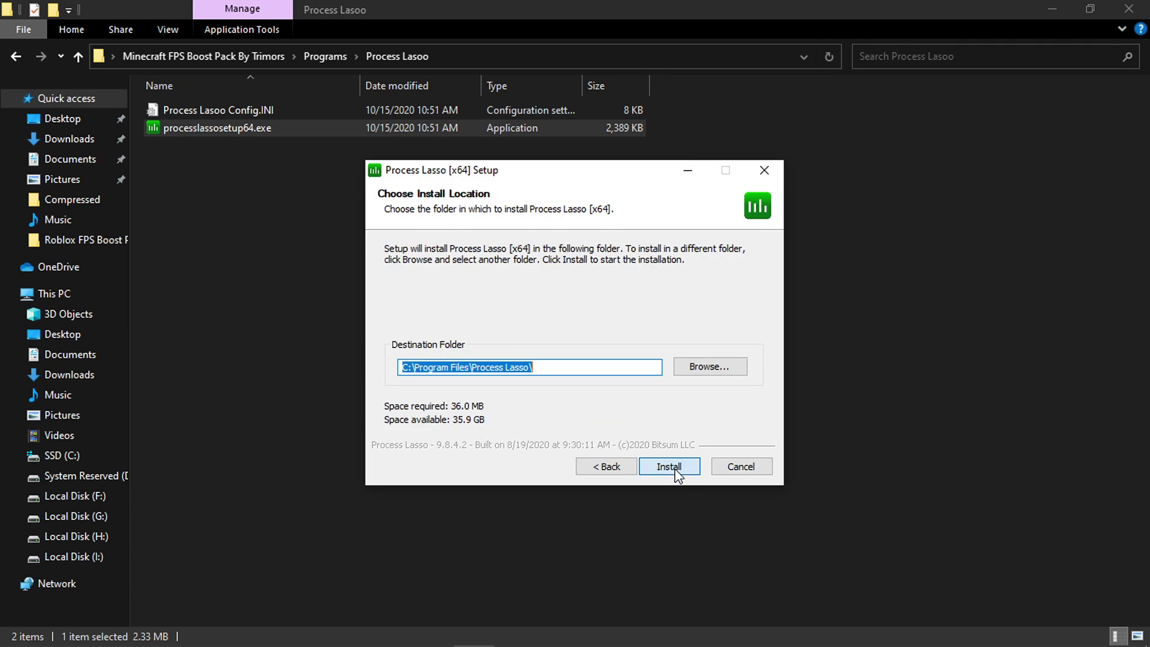
pyautogui.click(673, 469)
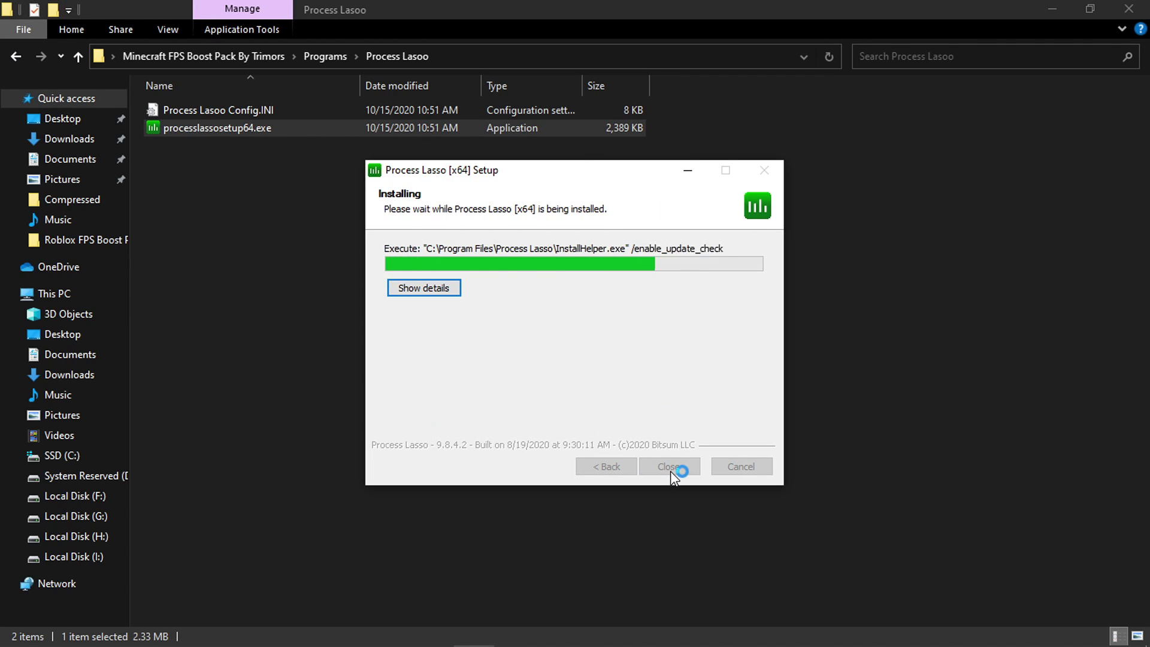
pyautogui.click(736, 532)
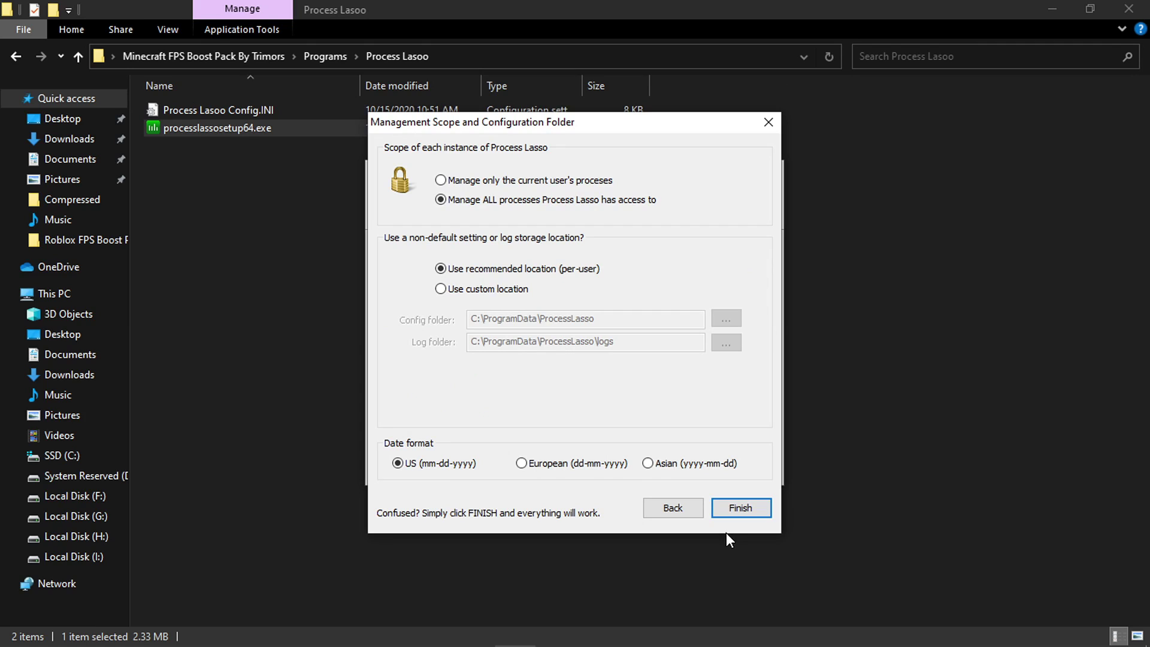
pyautogui.click(743, 510)
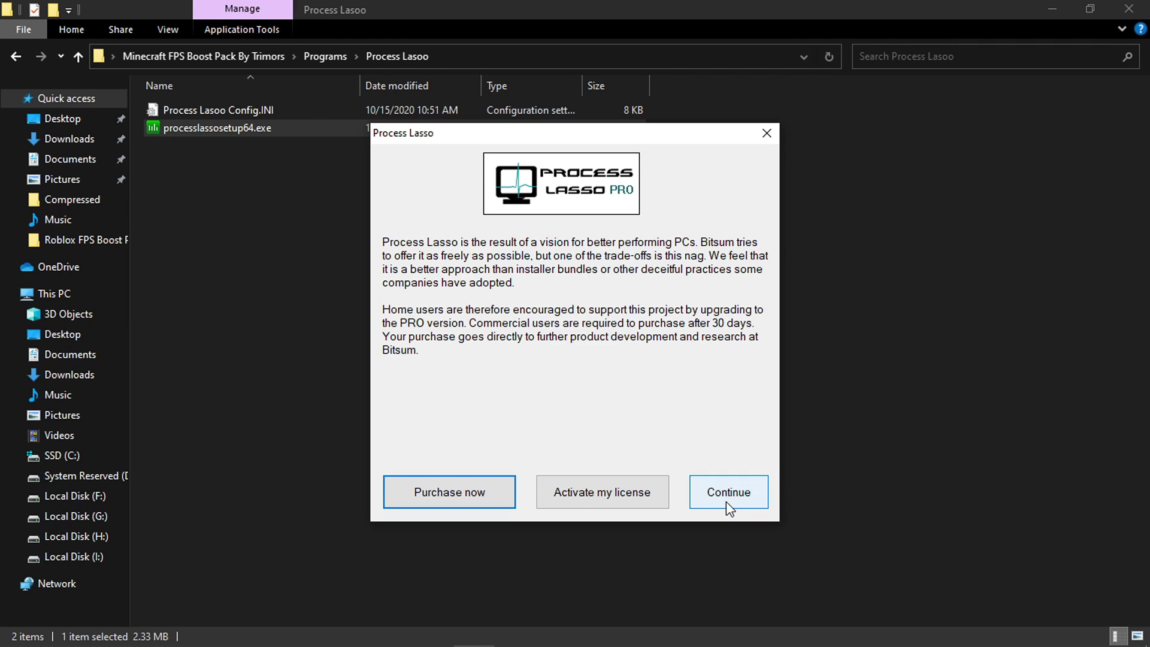
pyautogui.click(727, 503)
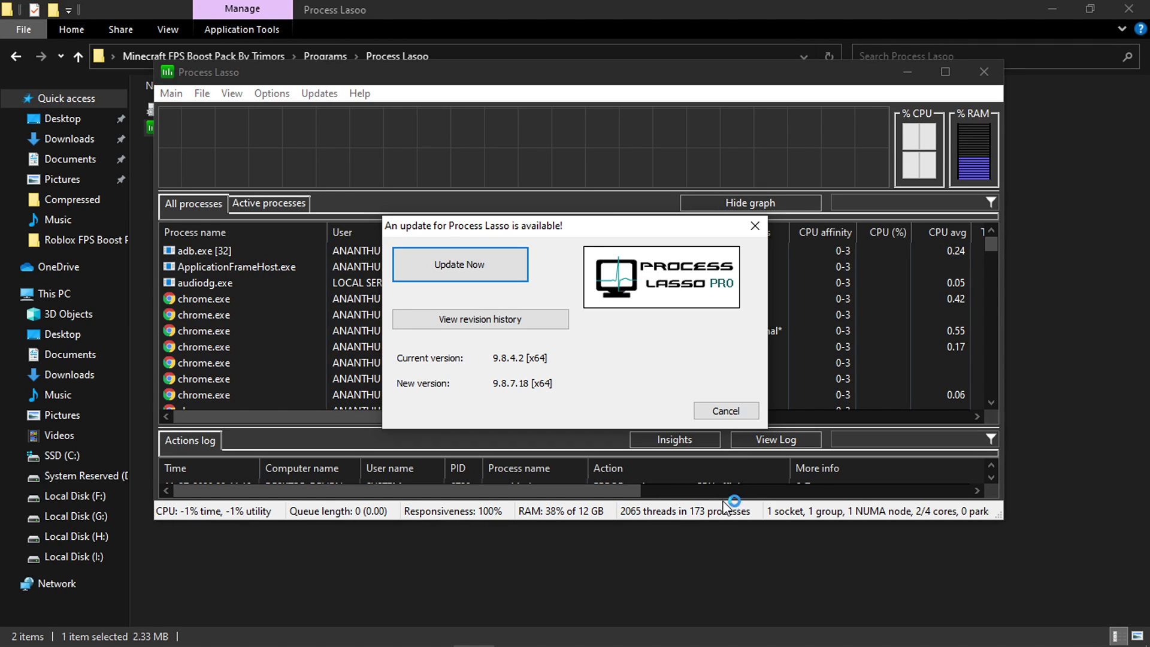
pyautogui.click(710, 410)
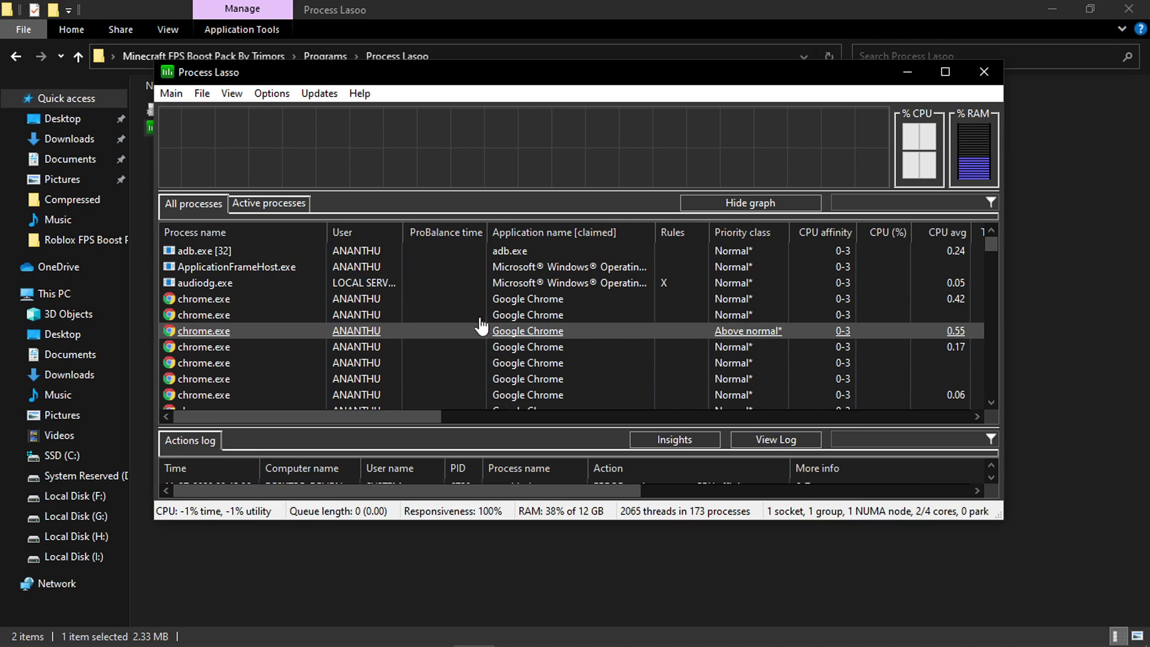
# Start importing a configuration in Process Lasso and browse to Desktop, Minecraft FPS Boost Pack By Trimors, Programs, Process Lasoo, dismissing the update offer
pyautogui.click(201, 96)
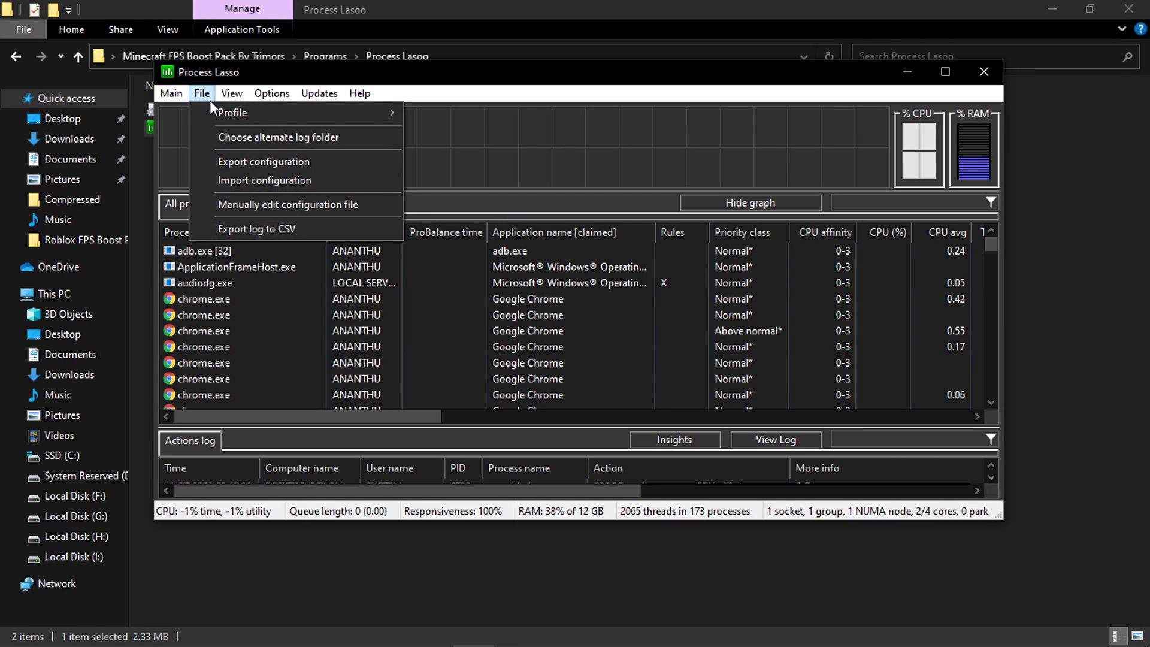
pyautogui.click(256, 179)
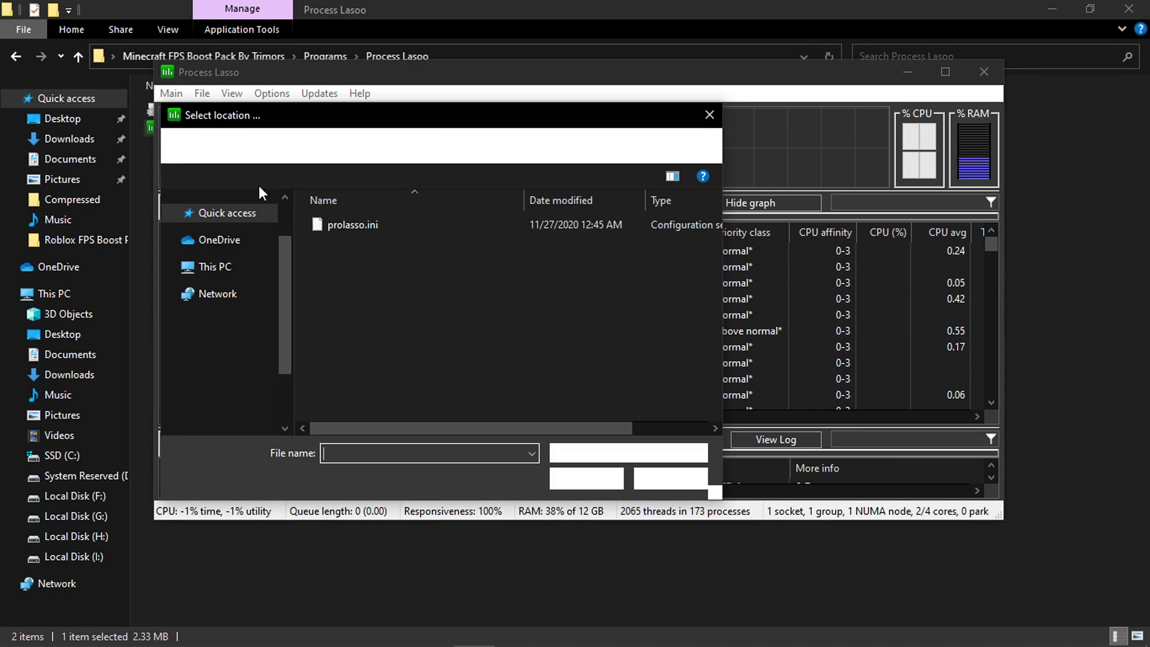
pyautogui.click(220, 233)
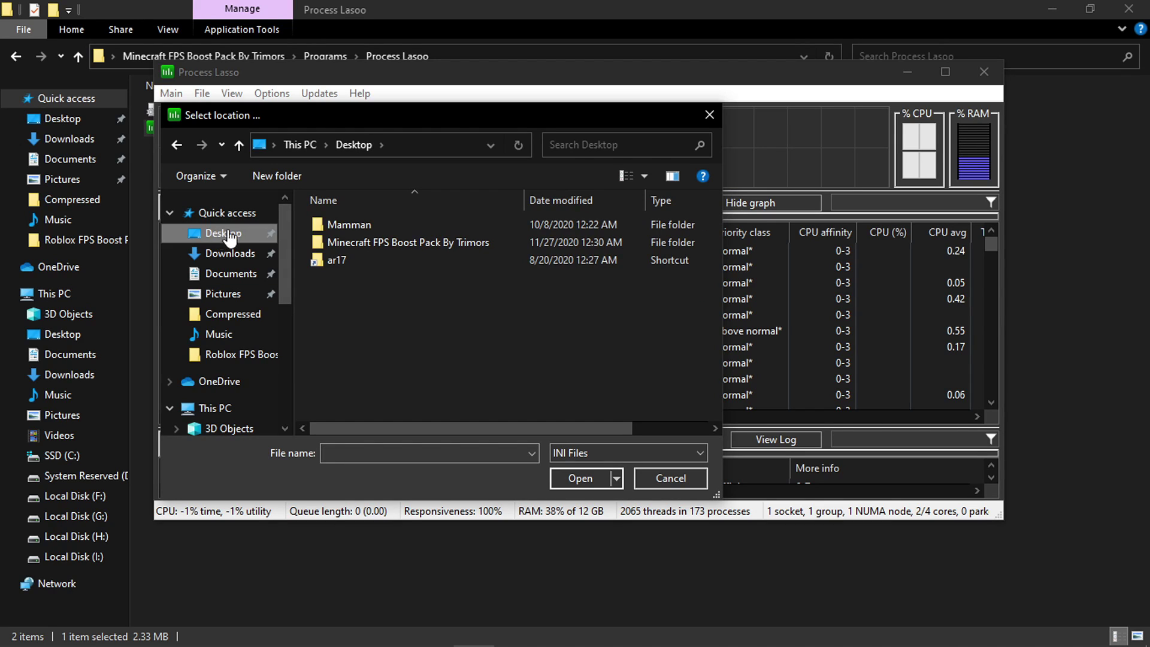
pyautogui.doubleClick(353, 239)
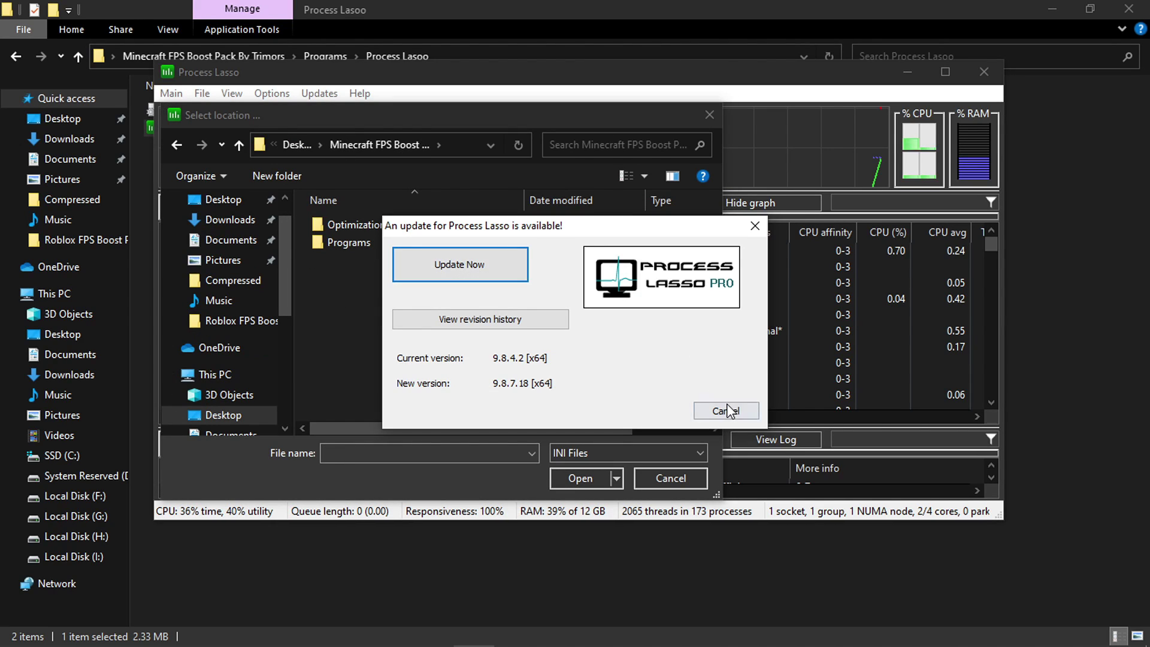
pyautogui.click(726, 410)
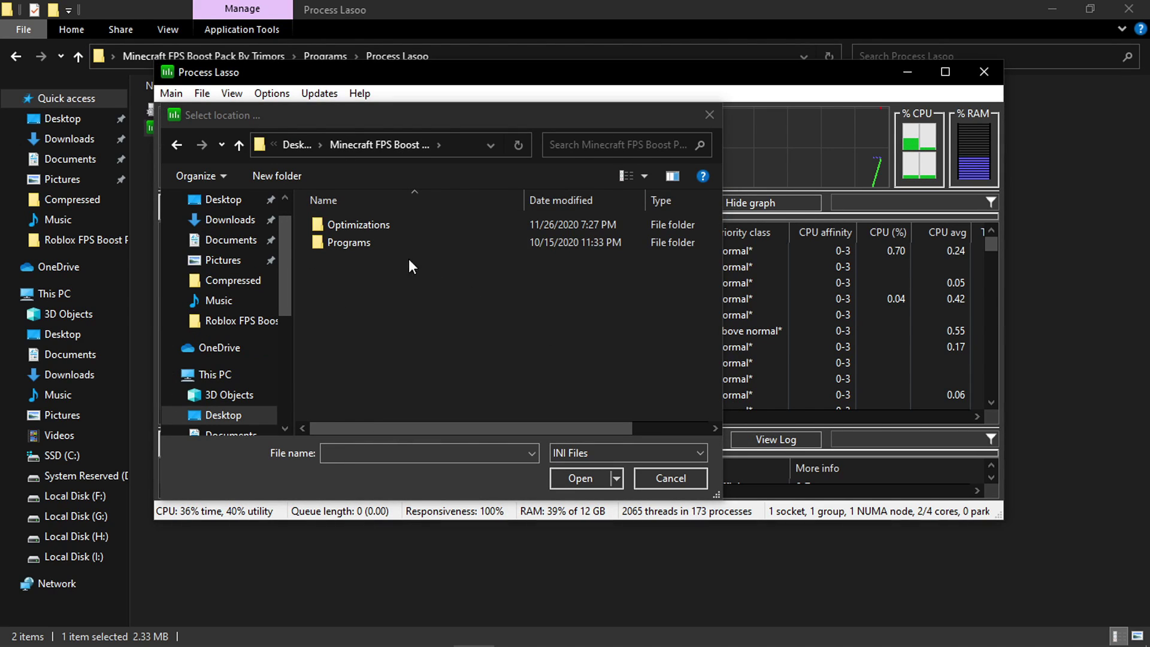
pyautogui.doubleClick(362, 240)
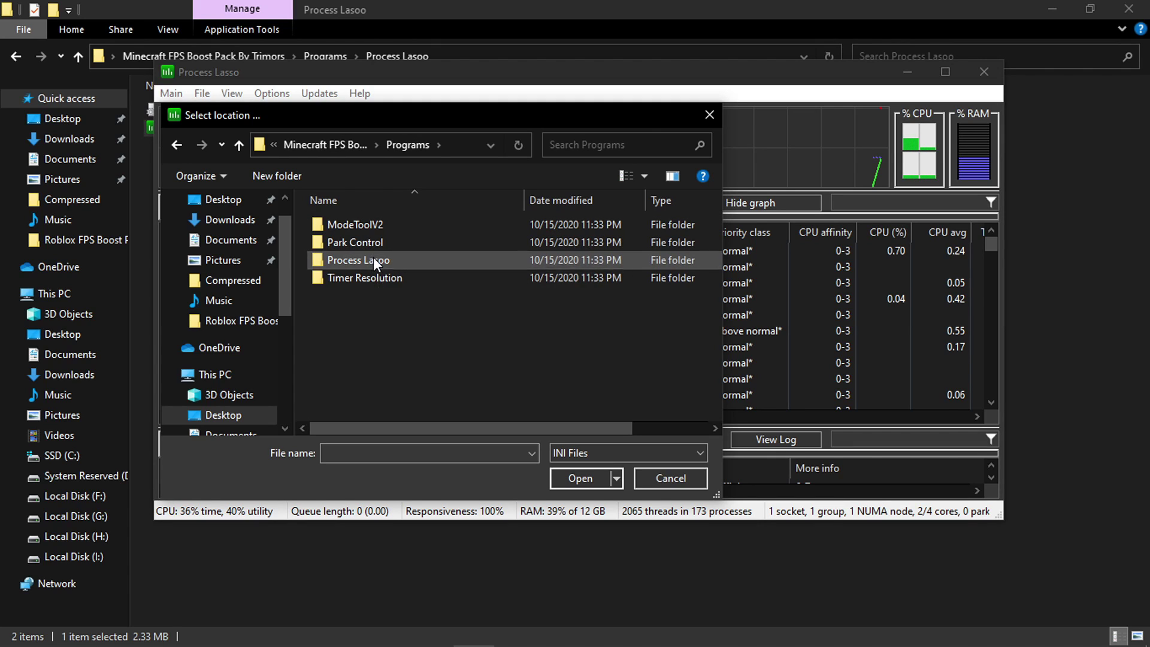
pyautogui.doubleClick(374, 258)
# Import Process Lasoo Config.INI as the configuration file and close the Process Lasso window
pyautogui.click(442, 223)
pyautogui.moveTo(456, 423); pyautogui.dragTo(404, 440)
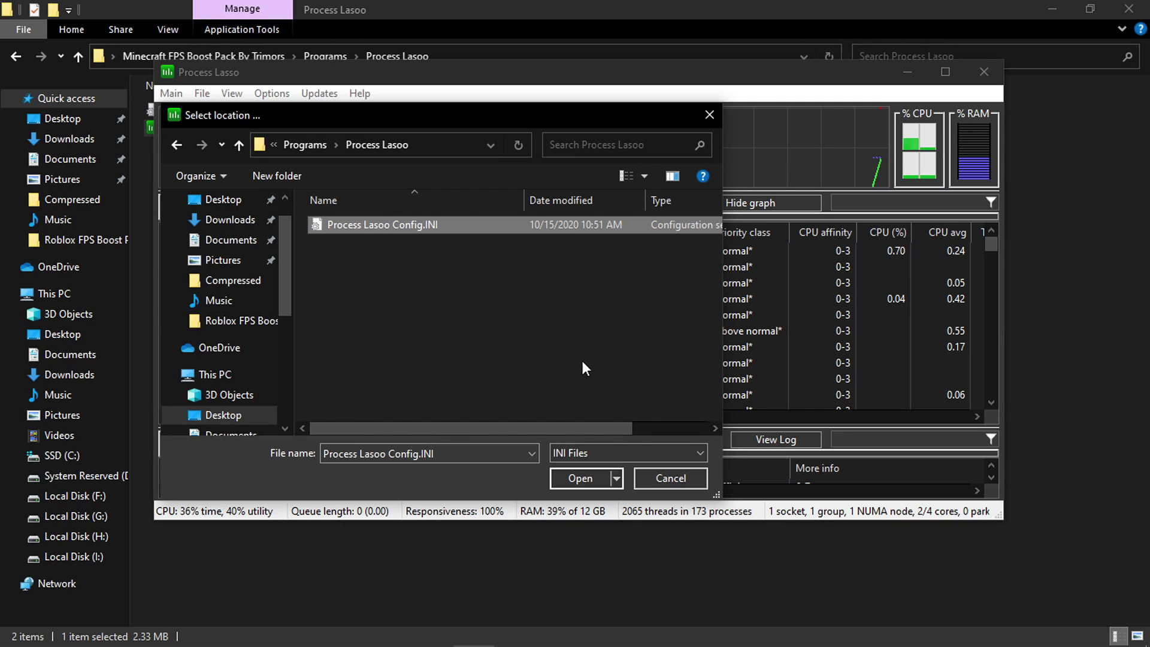
pyautogui.click(579, 480)
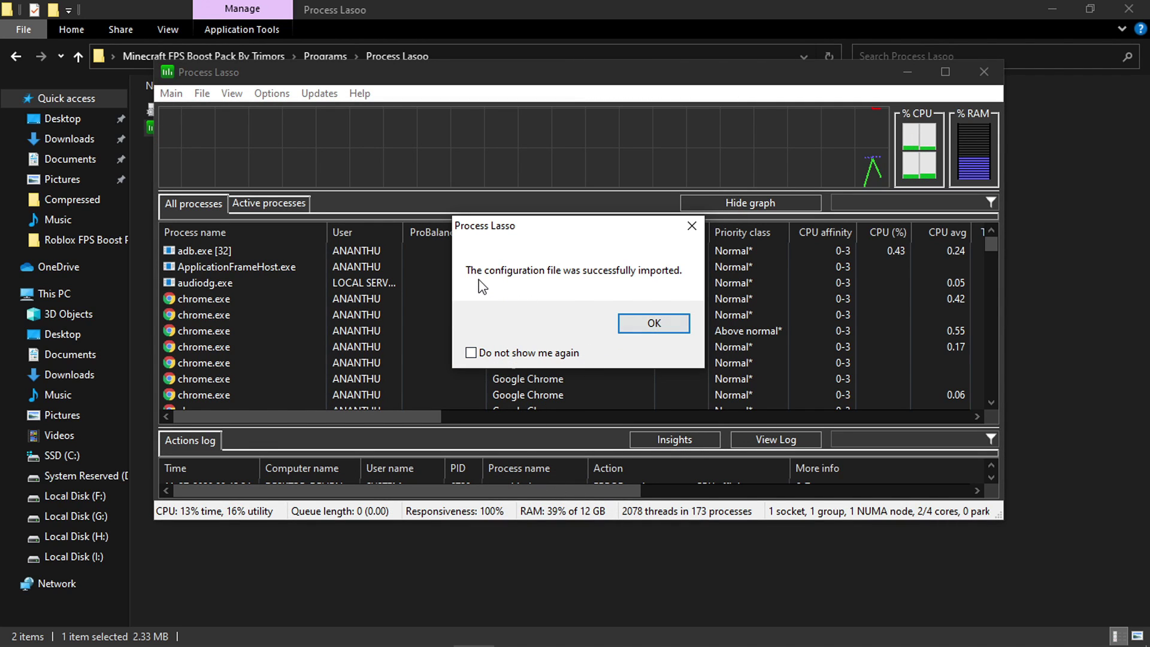
pyautogui.click(654, 323)
pyautogui.scroll(-3, 501, 328)
pyautogui.scroll(3, 500, 328)
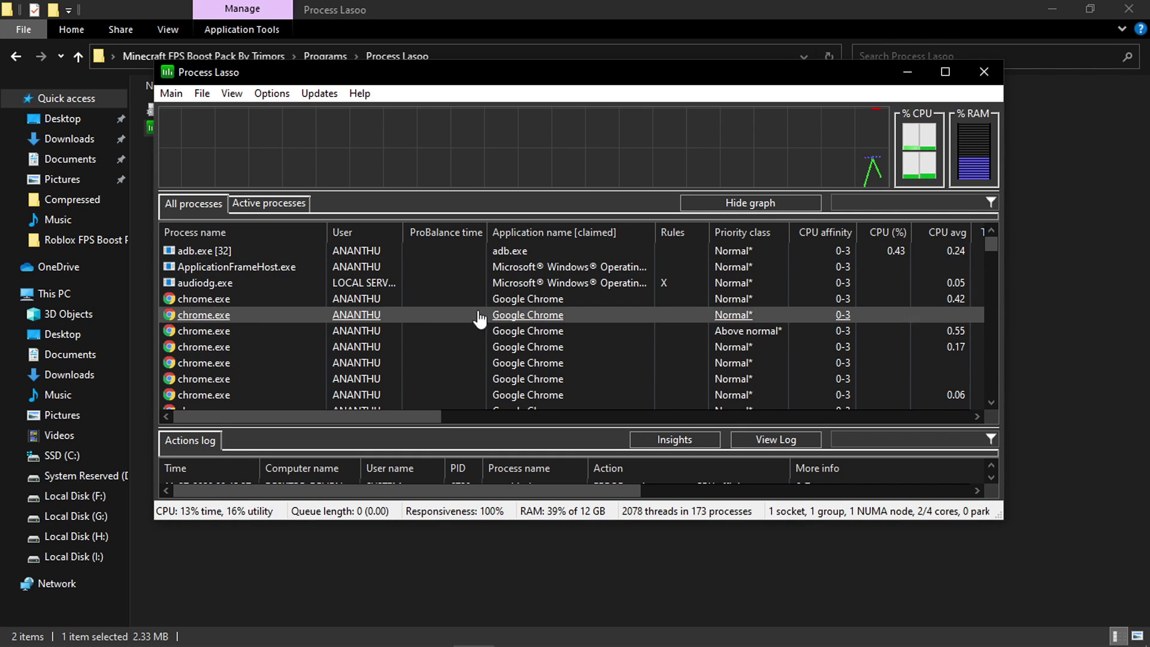
pyautogui.click(983, 72)
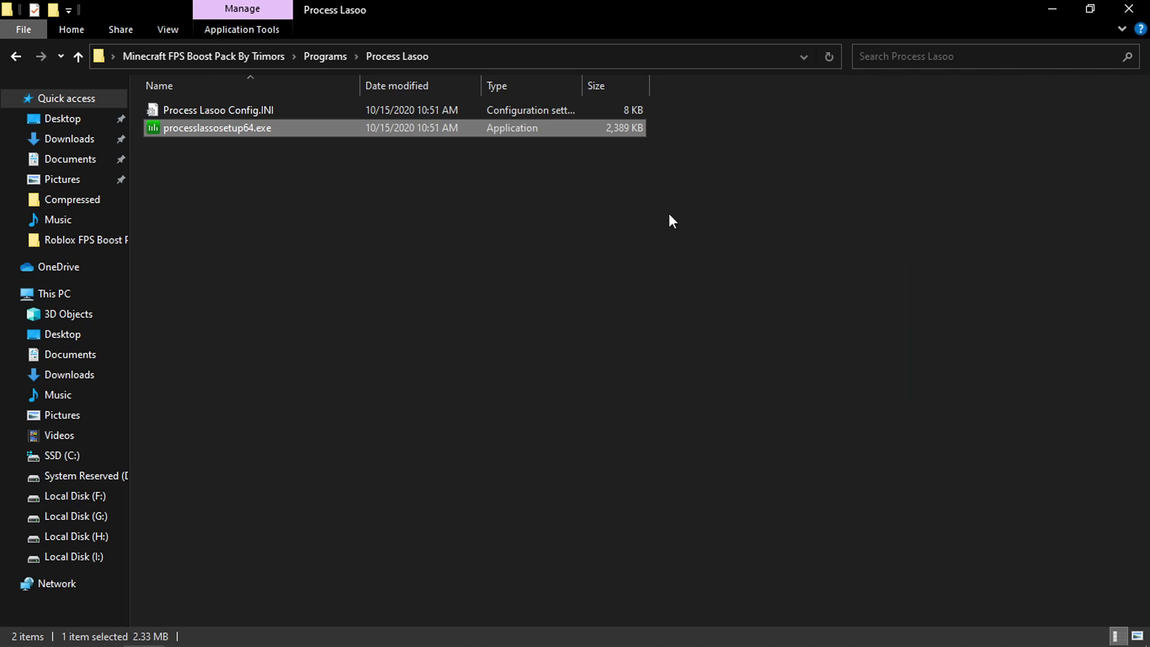
# Run TimerResolution.exe from Programs, Timer Resolution and set the timer resolution to its maximum, 0.500 milliseconds
pyautogui.click(16, 56)
pyautogui.doubleClick(181, 163)
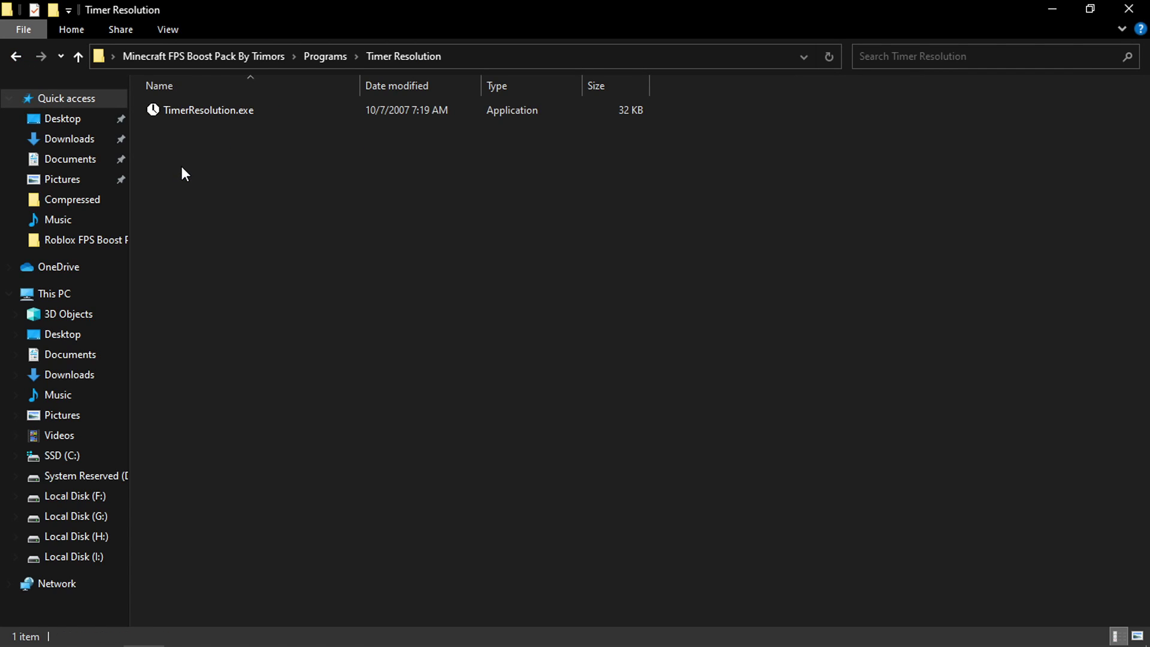
pyautogui.doubleClick(253, 113)
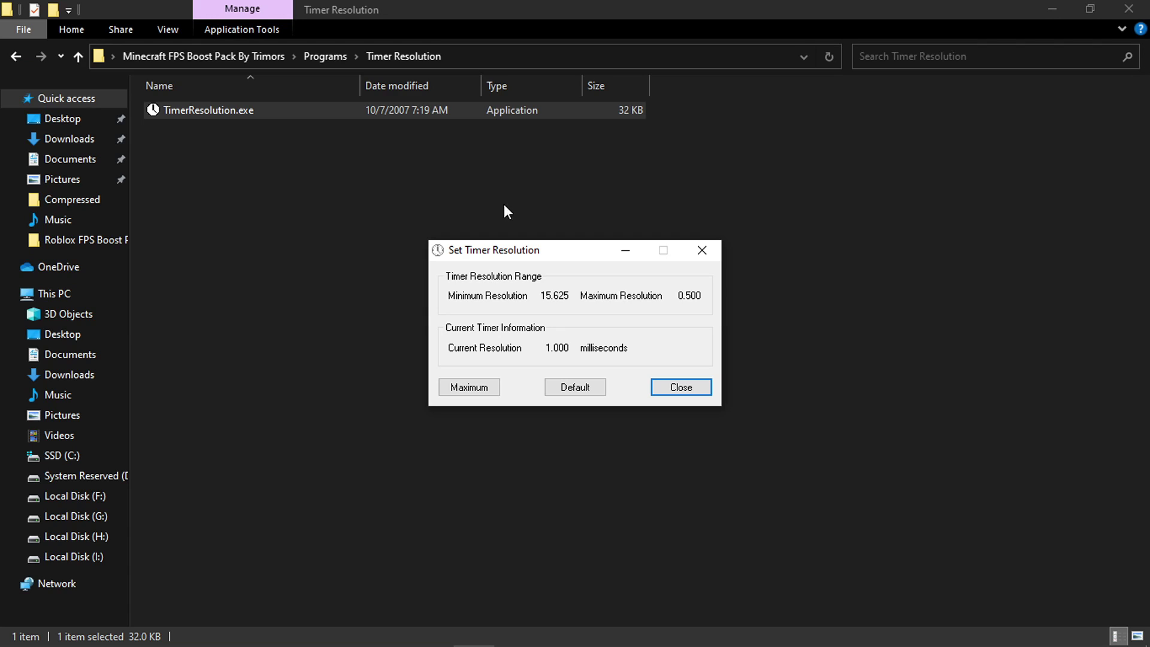
pyautogui.click(527, 237)
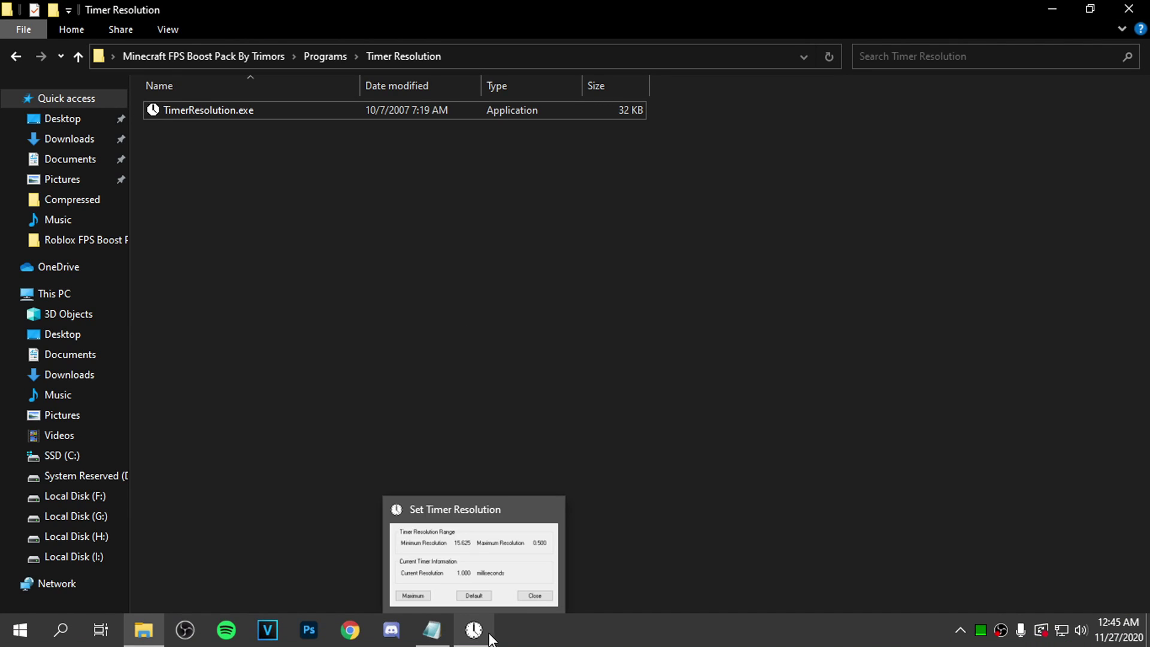
pyautogui.click(474, 635)
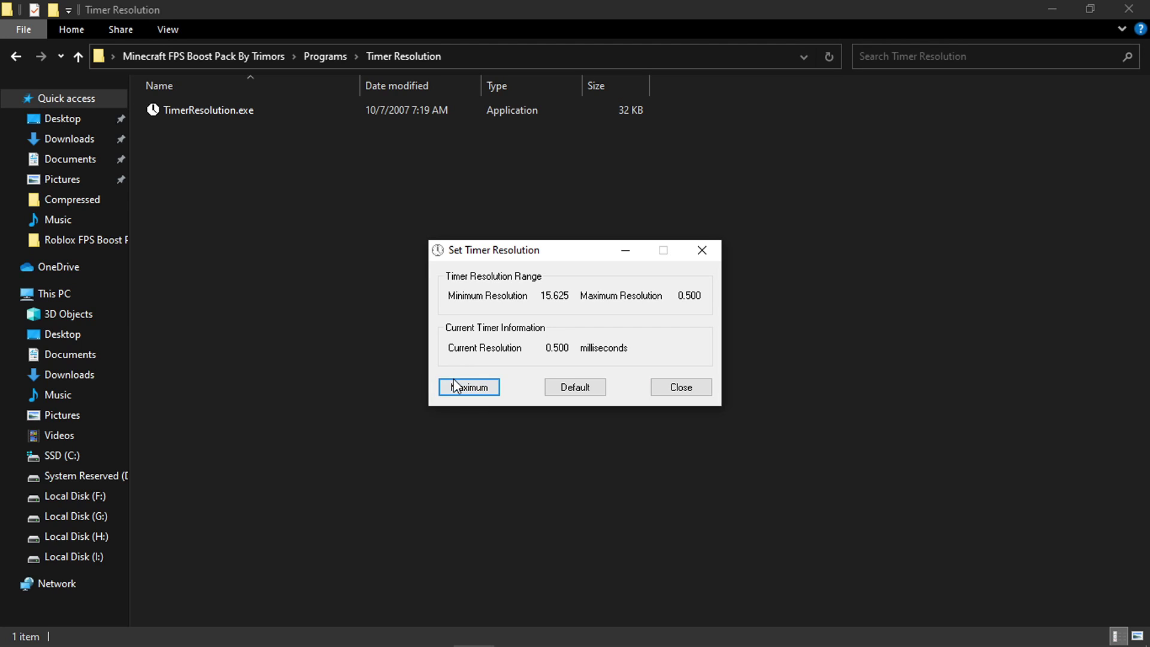
# Create a desktop shortcut for TimerResolution.exe
pyautogui.click(222, 109)
pyautogui.rightClick(221, 107)
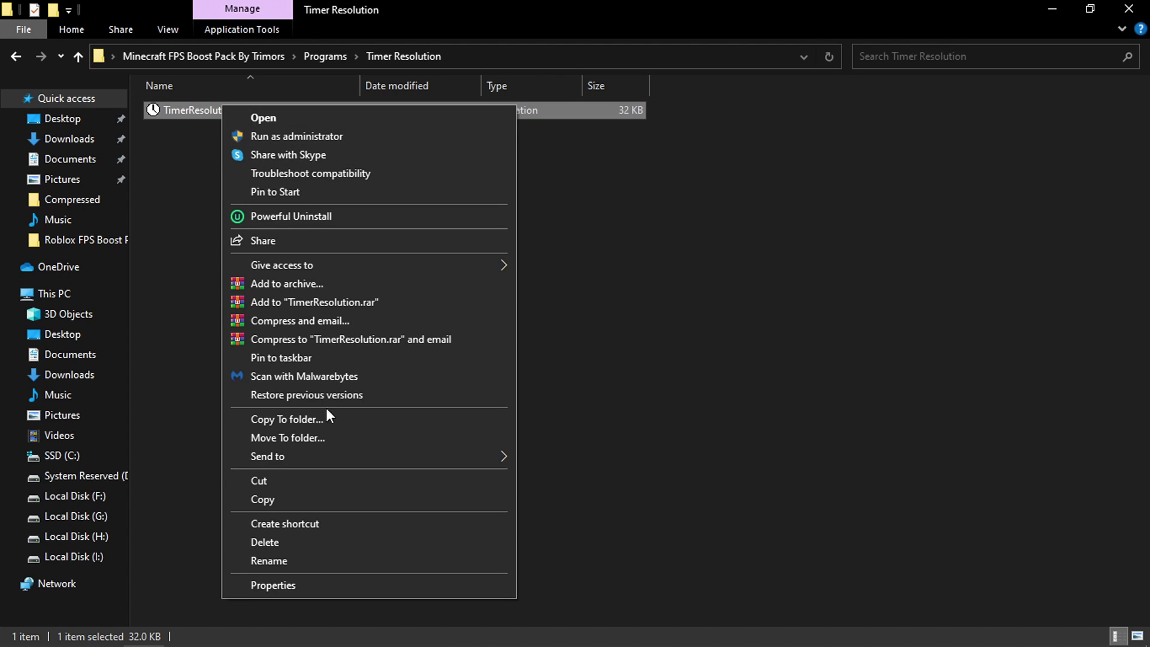
pyautogui.moveTo(452, 454)
pyautogui.click(589, 495)
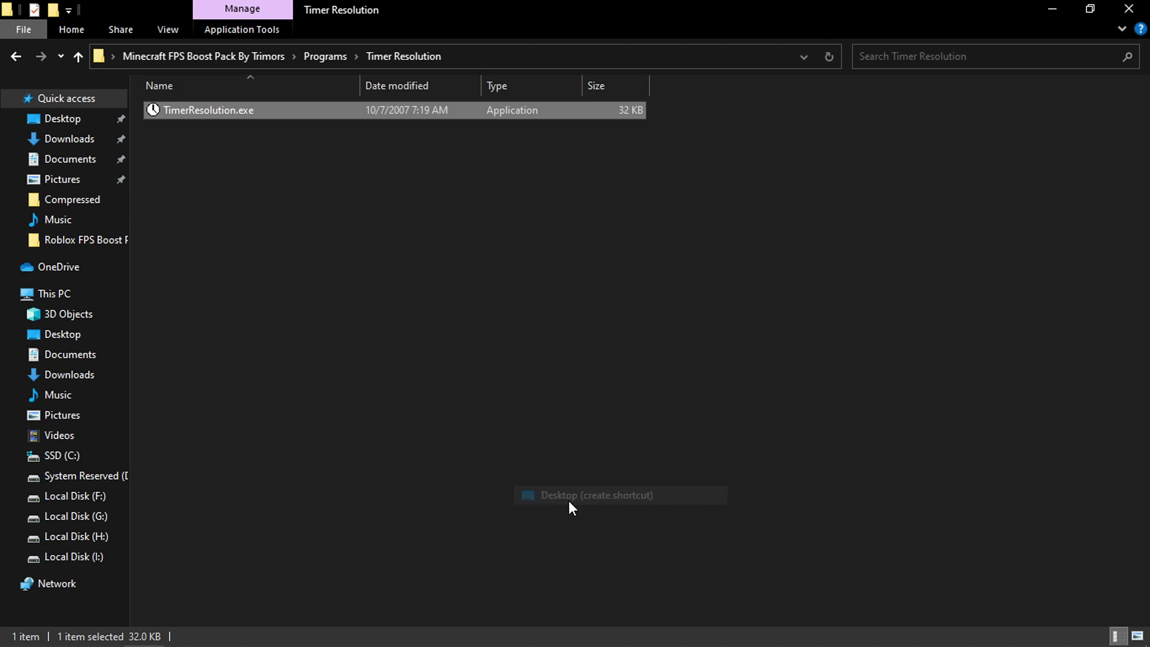
# Close the Set Timer Resolution utility, return to the boost pack's main folder and close its window
pyautogui.click(474, 637)
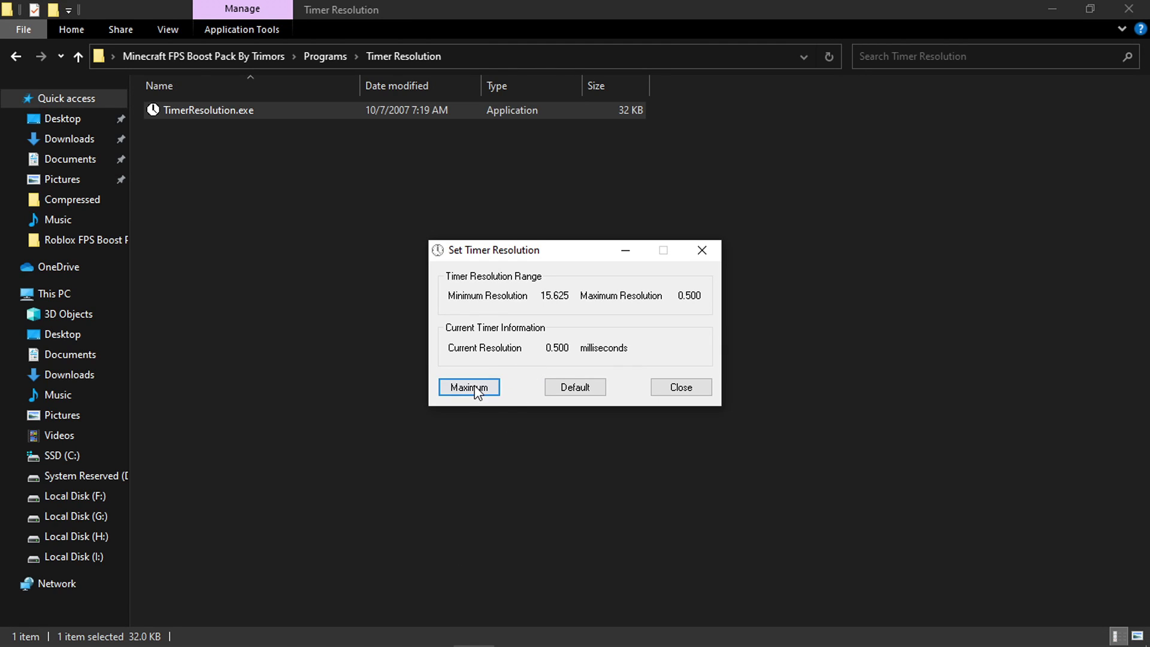
pyautogui.click(680, 387)
pyautogui.click(362, 321)
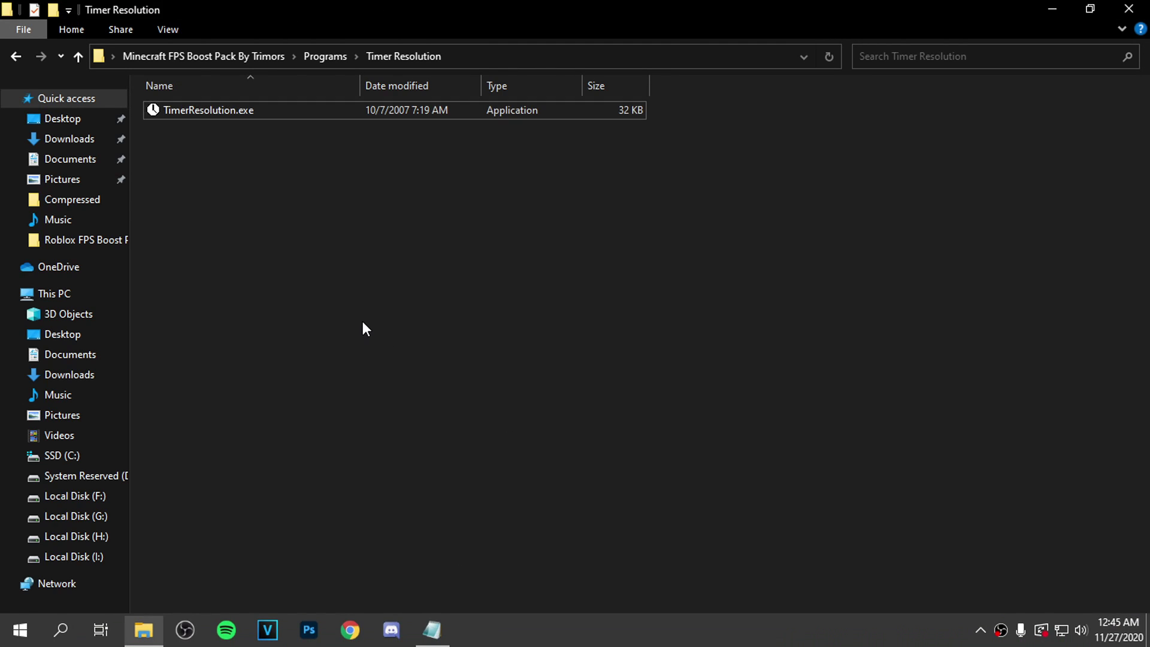
pyautogui.click(16, 56)
pyautogui.click(16, 56)
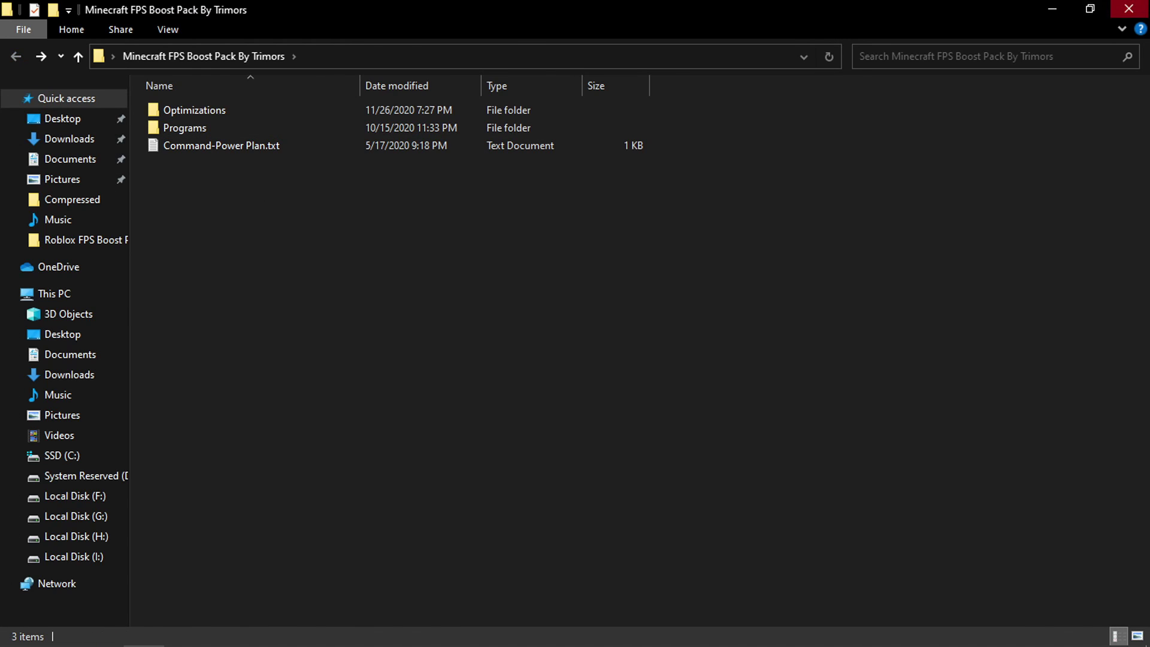
pyautogui.hotkey('alt', 'F4')
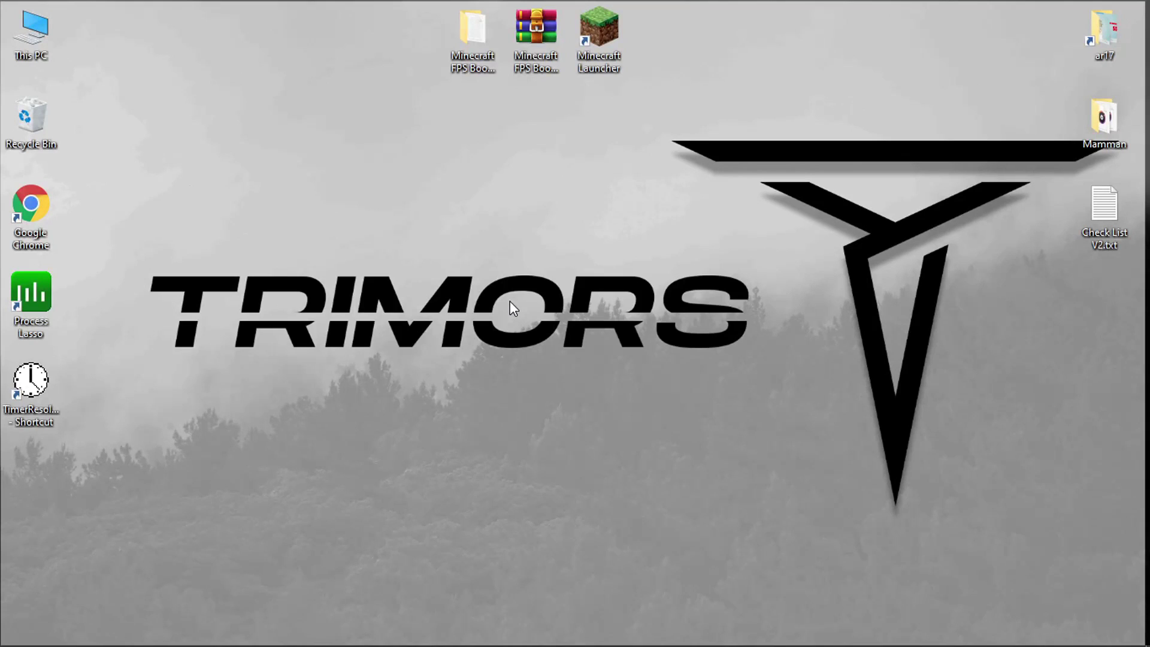
# Open the Minecraft Launcher and keep the OptiFine 1.16.4 installation selected for Java Edition
pyautogui.click(597, 67)
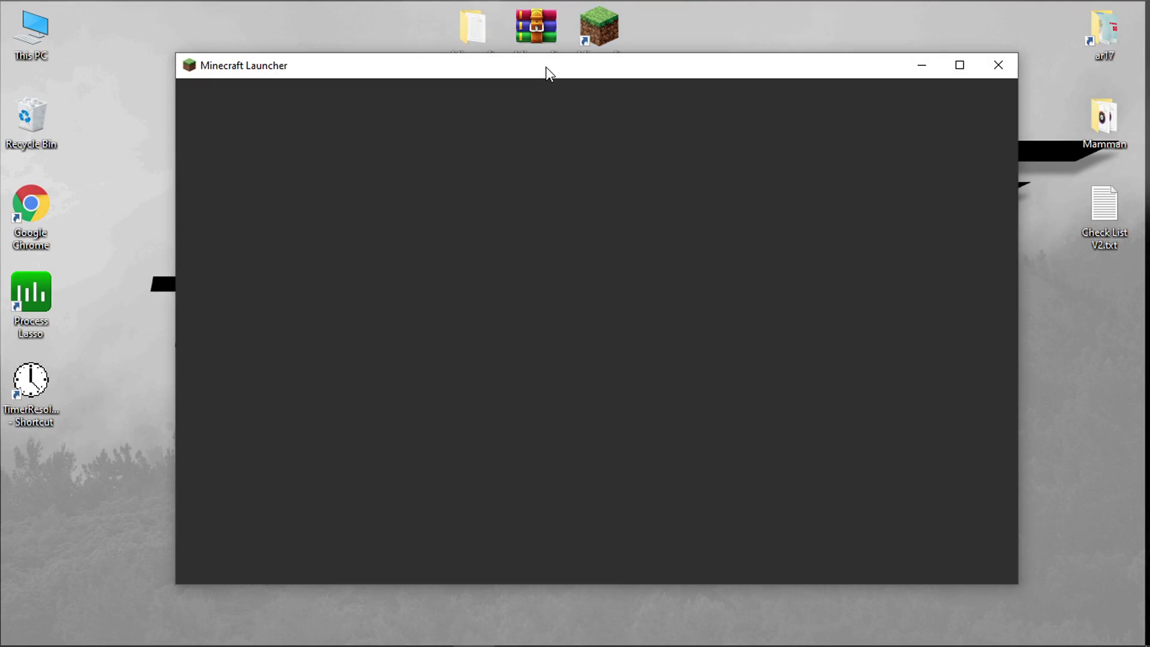
pyautogui.moveTo(545, 69); pyautogui.dragTo(503, 74)
pyautogui.click(460, 563)
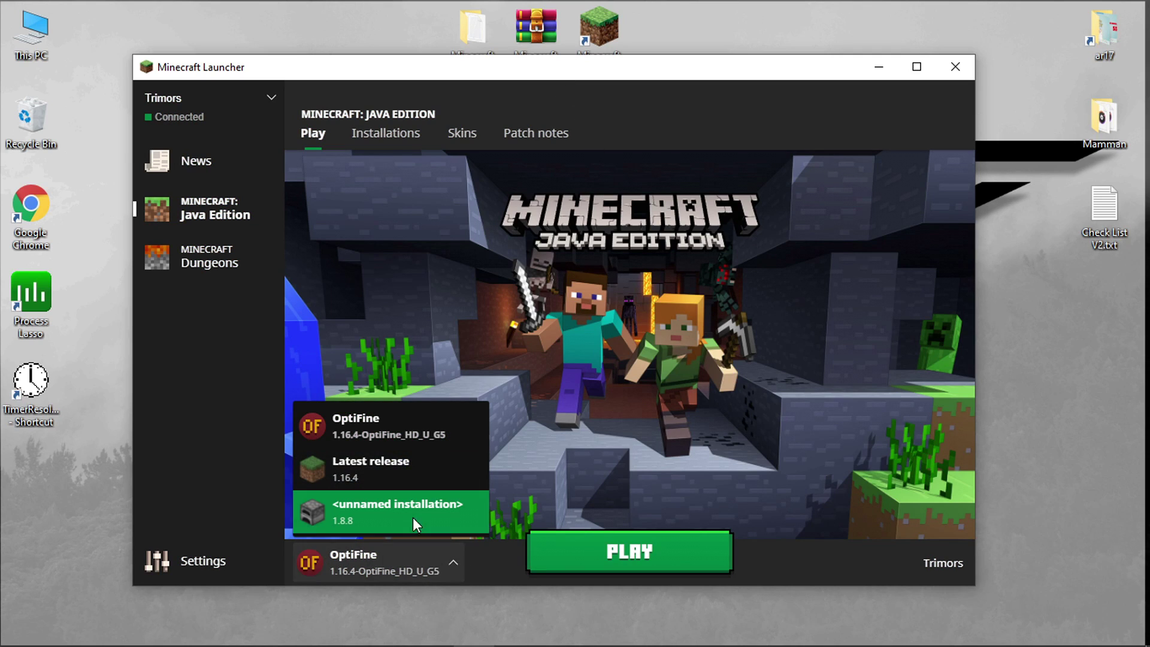
pyautogui.click(413, 549)
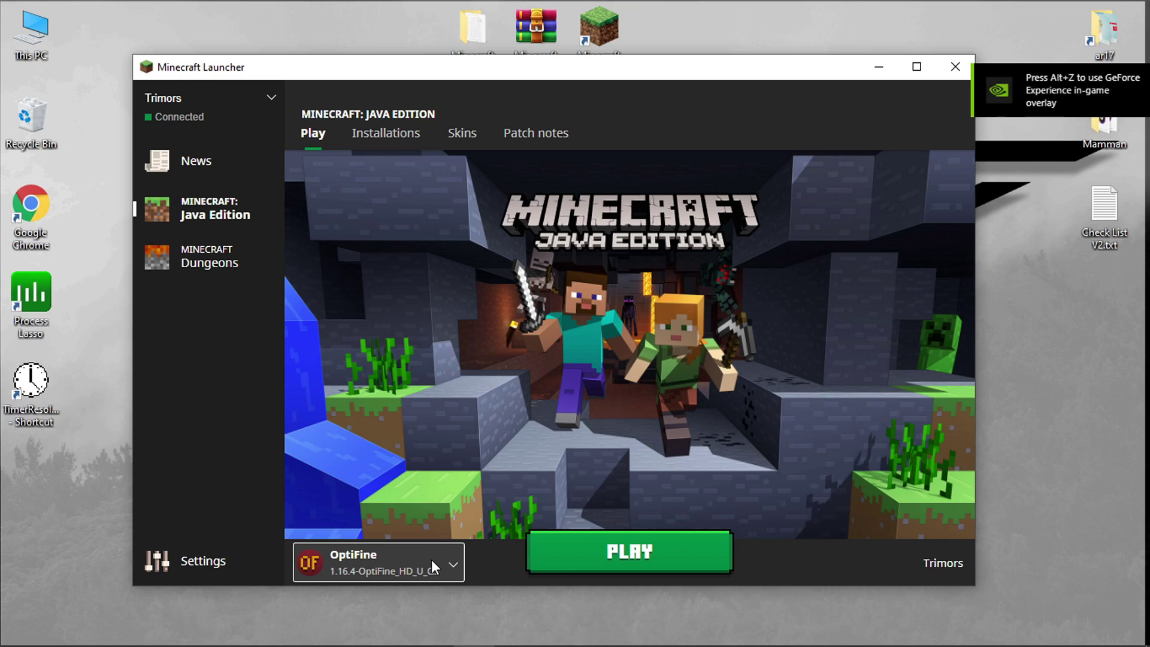
# Create a new Java Edition installation named FPS Boosted using version release 1.16.4-OptiFine_HD_U_G5
pyautogui.click(376, 134)
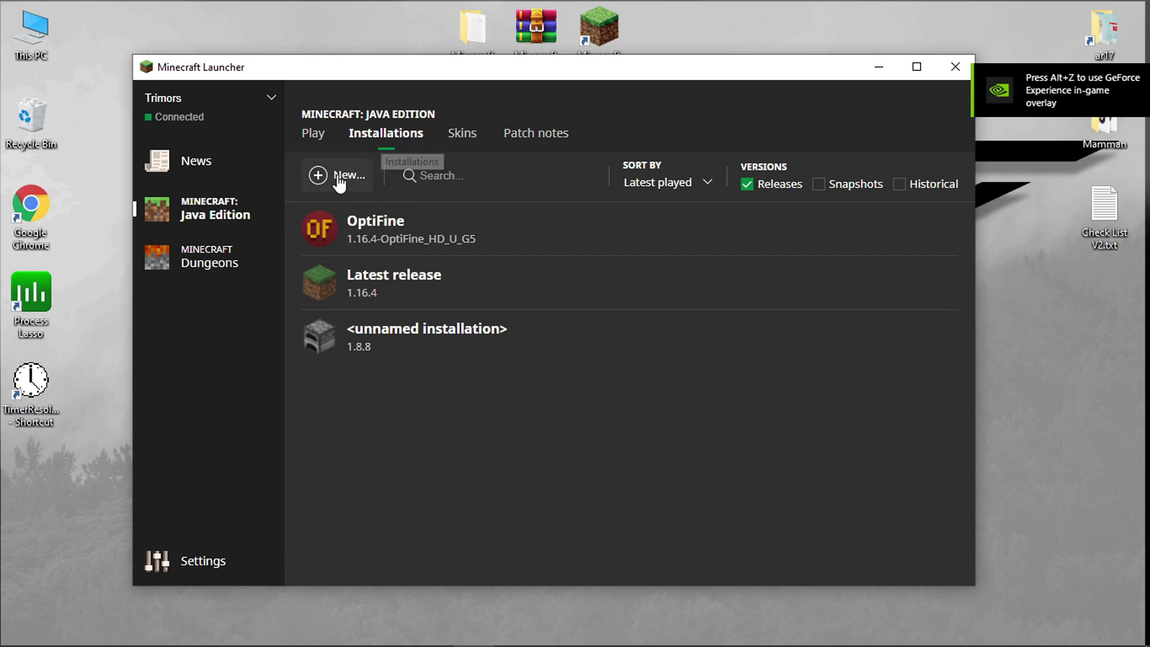
pyautogui.click(331, 177)
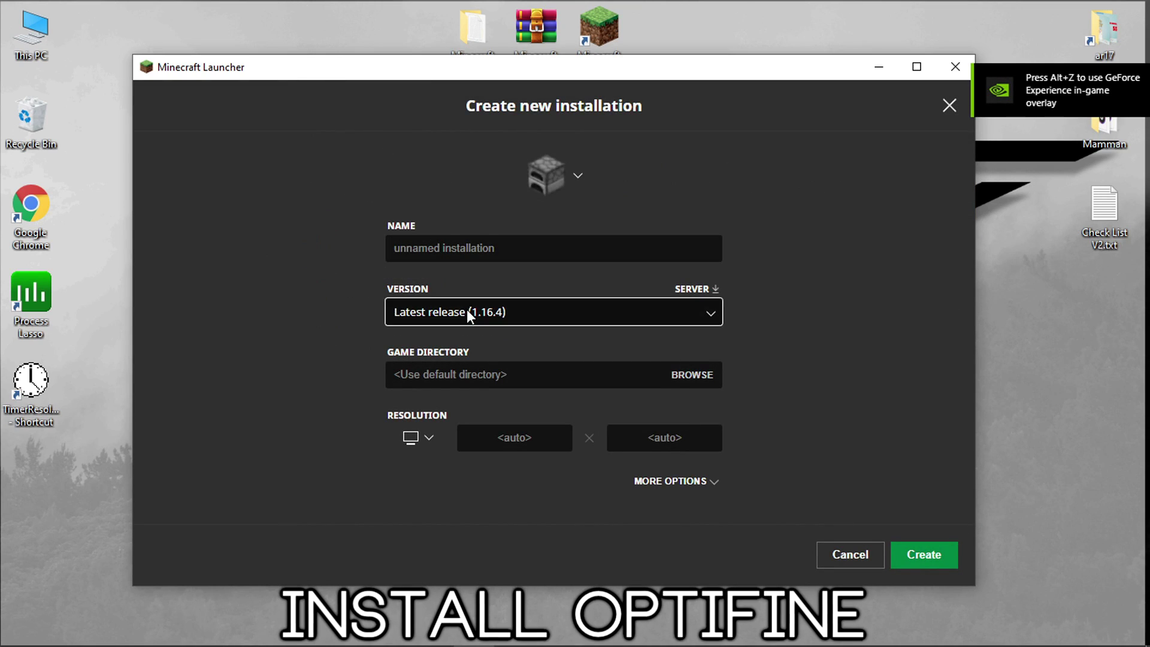
pyautogui.click(466, 311)
pyautogui.scroll(-20, 527, 265)
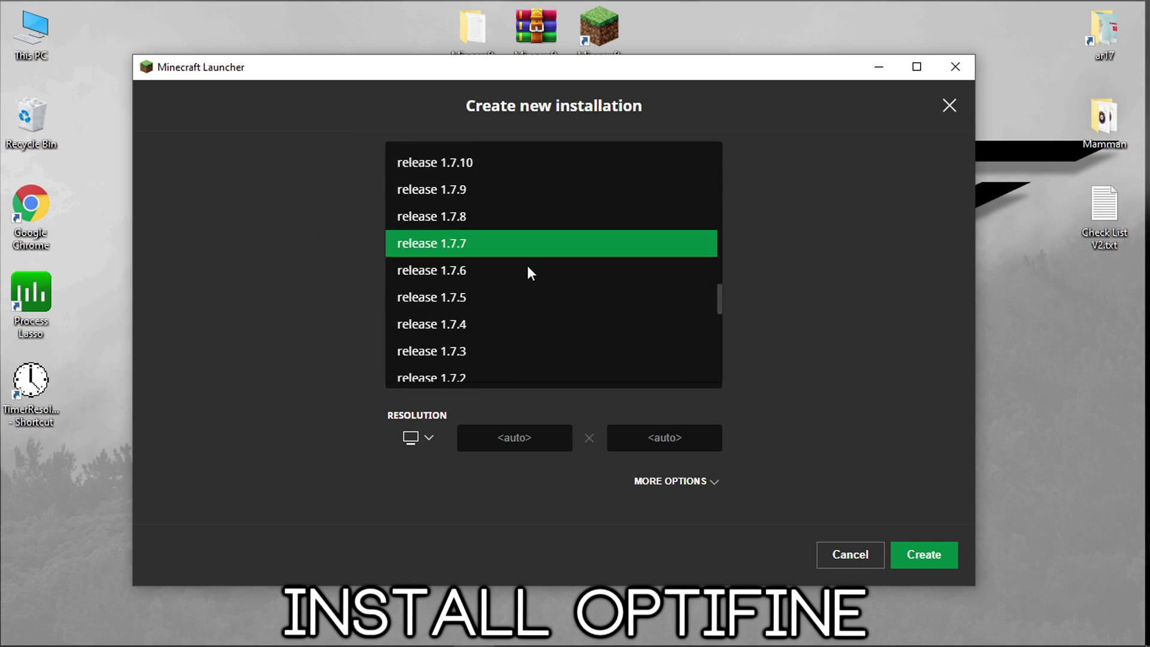
pyautogui.scroll(20, 529, 287)
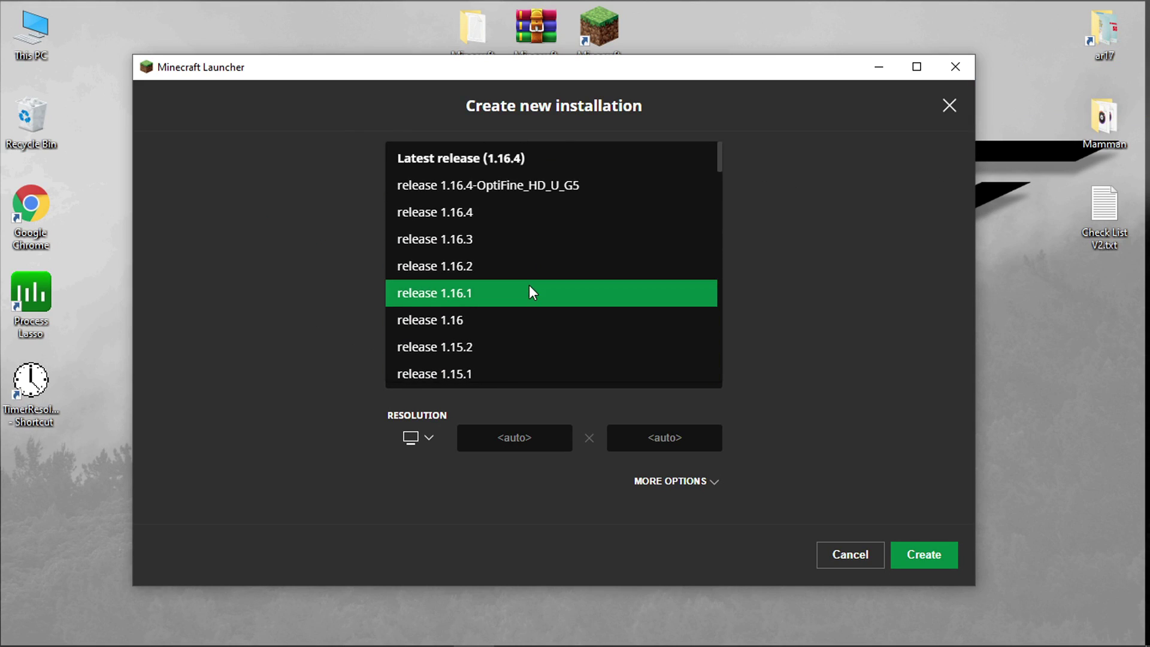
pyautogui.click(494, 186)
pyautogui.click(439, 243)
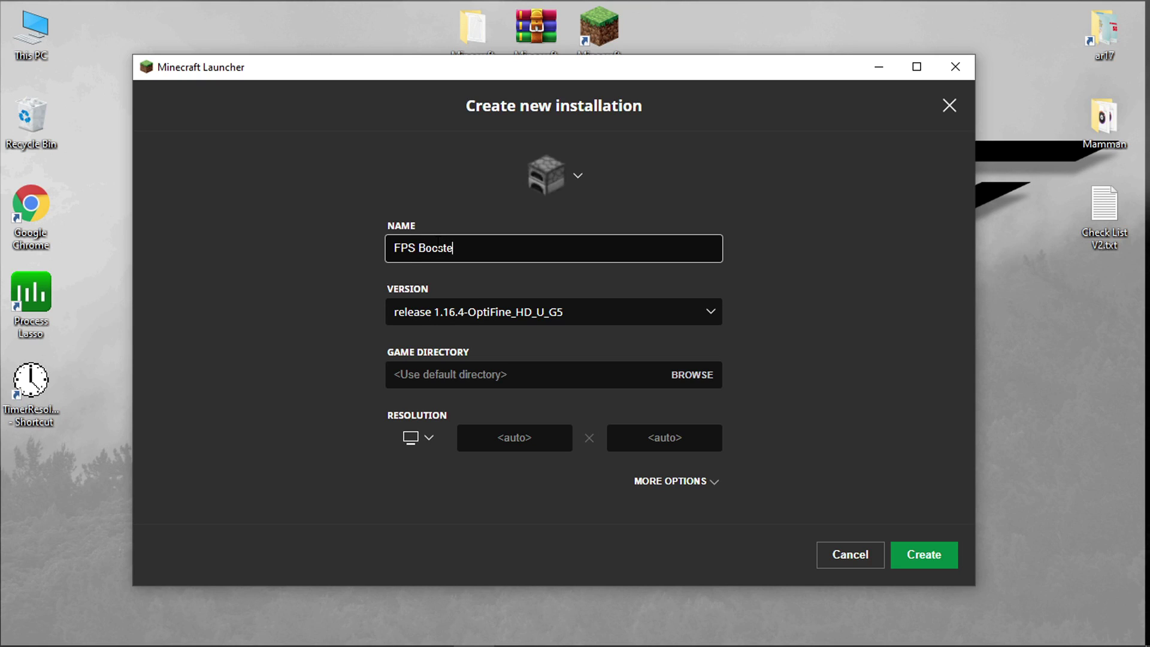
pyautogui.click(469, 314)
pyautogui.click(487, 187)
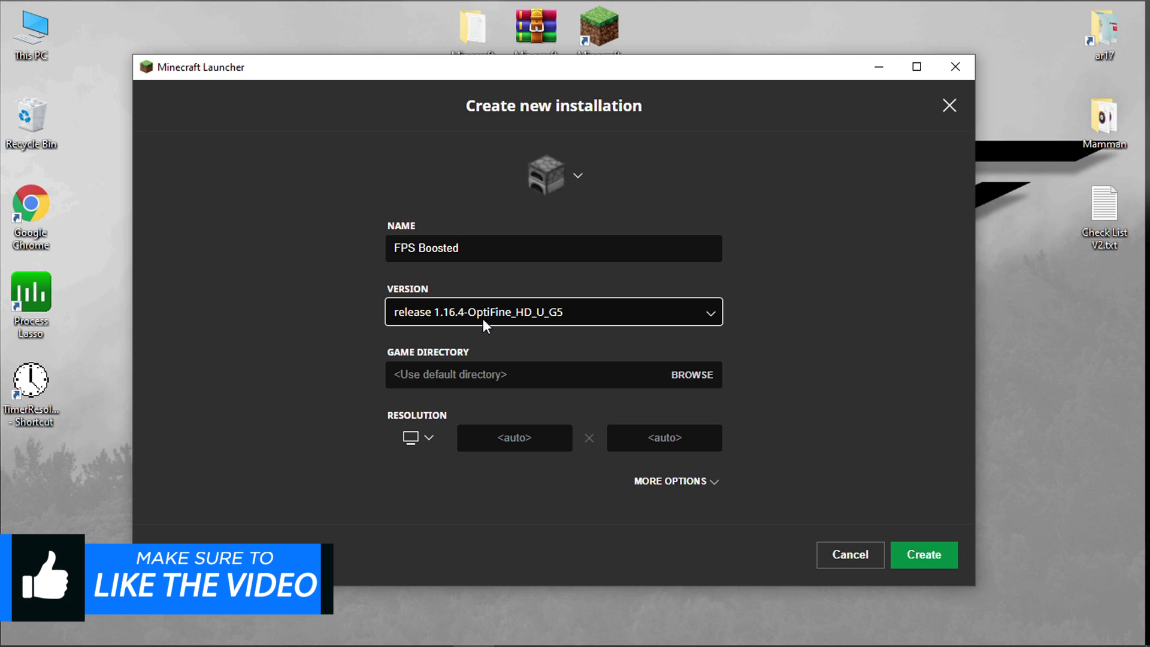
pyautogui.click(920, 554)
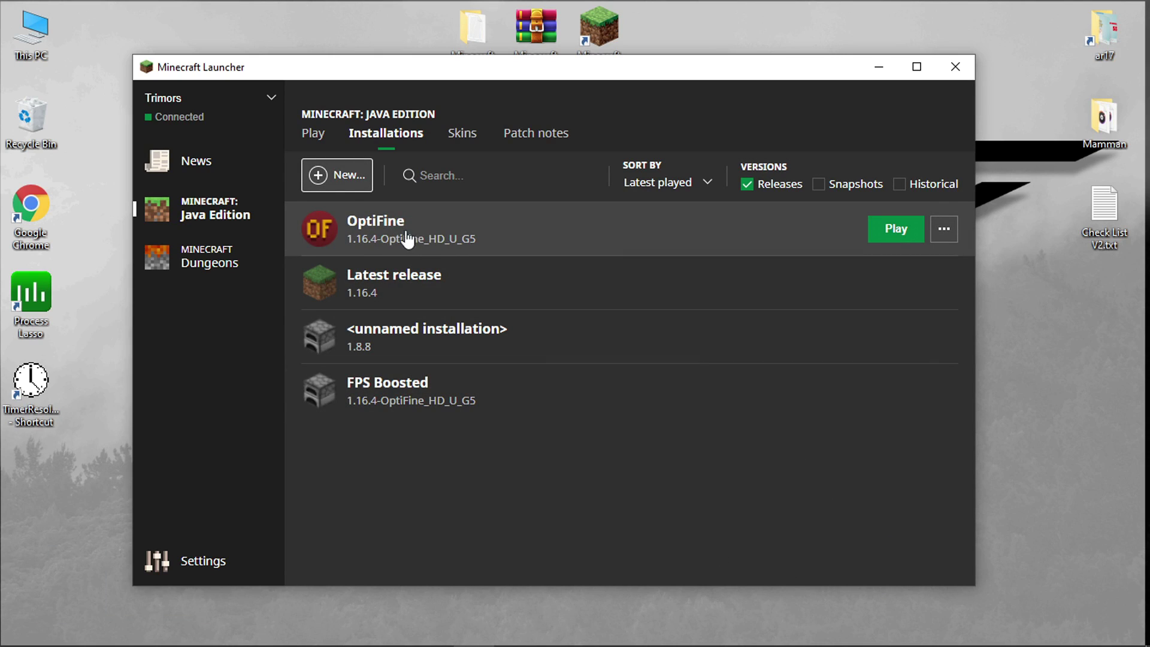
# Open and save the existing OptiFine installation, and select it as the installation to play
pyautogui.click(405, 233)
pyautogui.click(927, 554)
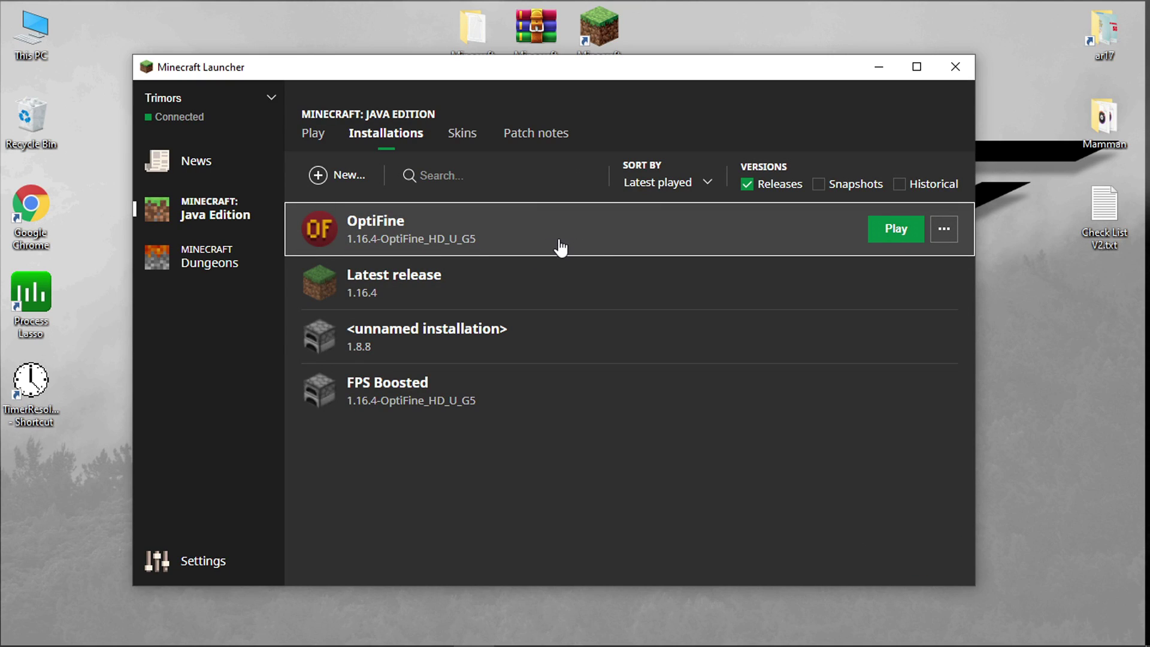
pyautogui.click(309, 138)
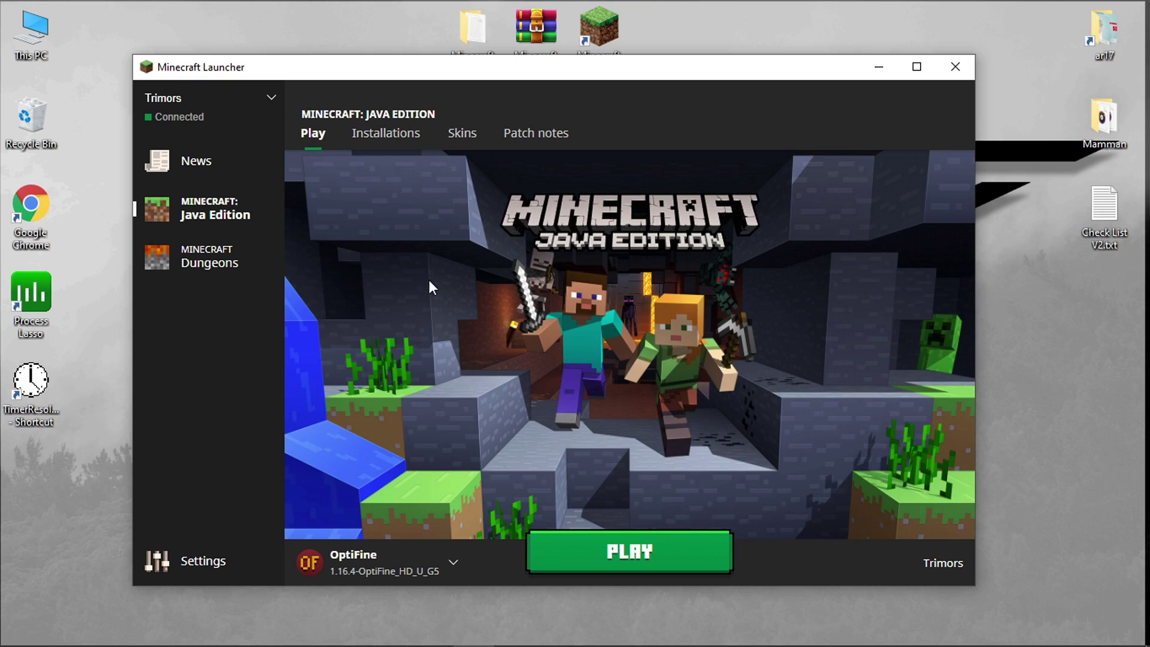
pyautogui.click(431, 559)
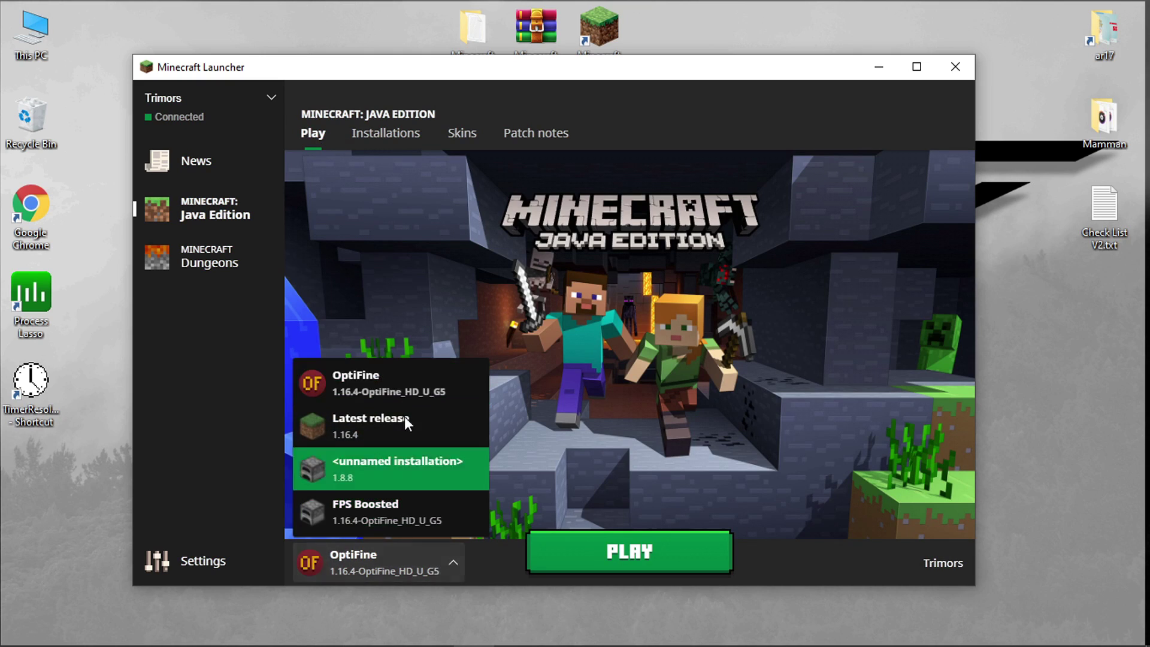
pyautogui.click(377, 379)
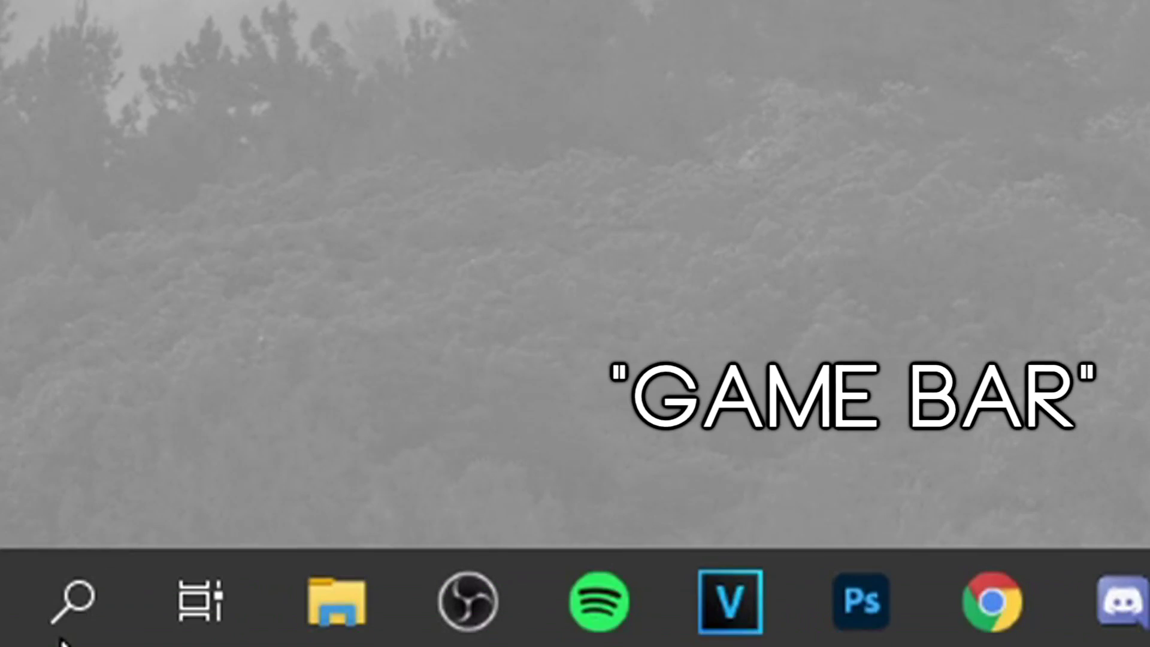
# Search Windows for "game bar", open the Enable Xbox Game Bar settings and try to uncheck opening it with a controller button
pyautogui.click(16, 635)
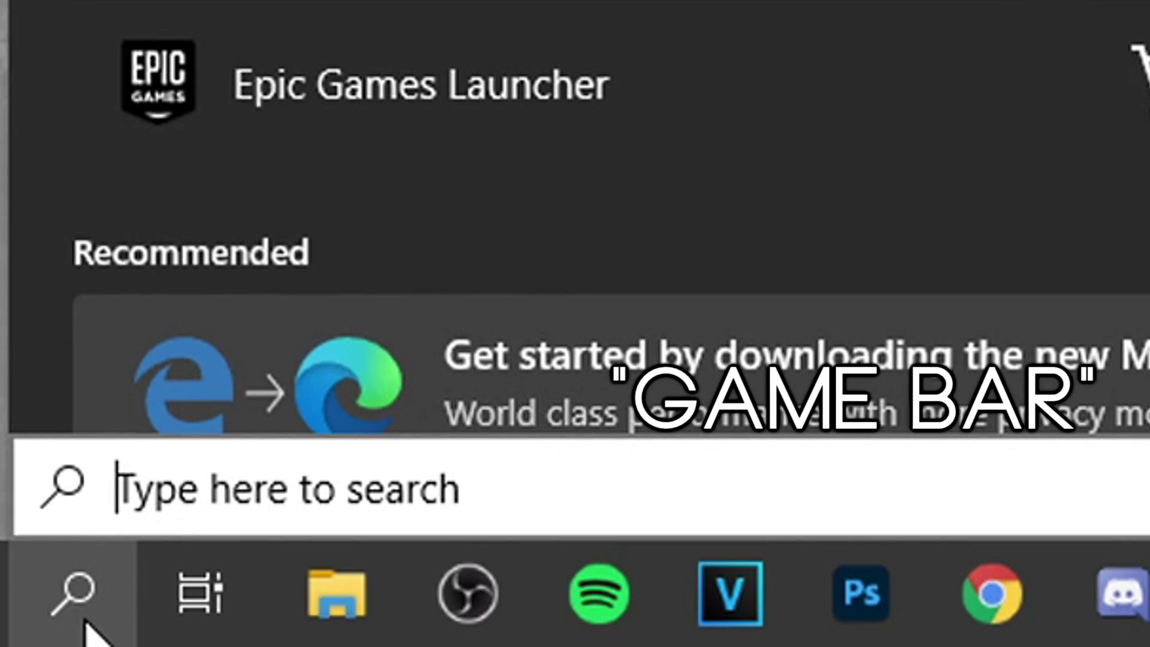
pyautogui.write('game bar')
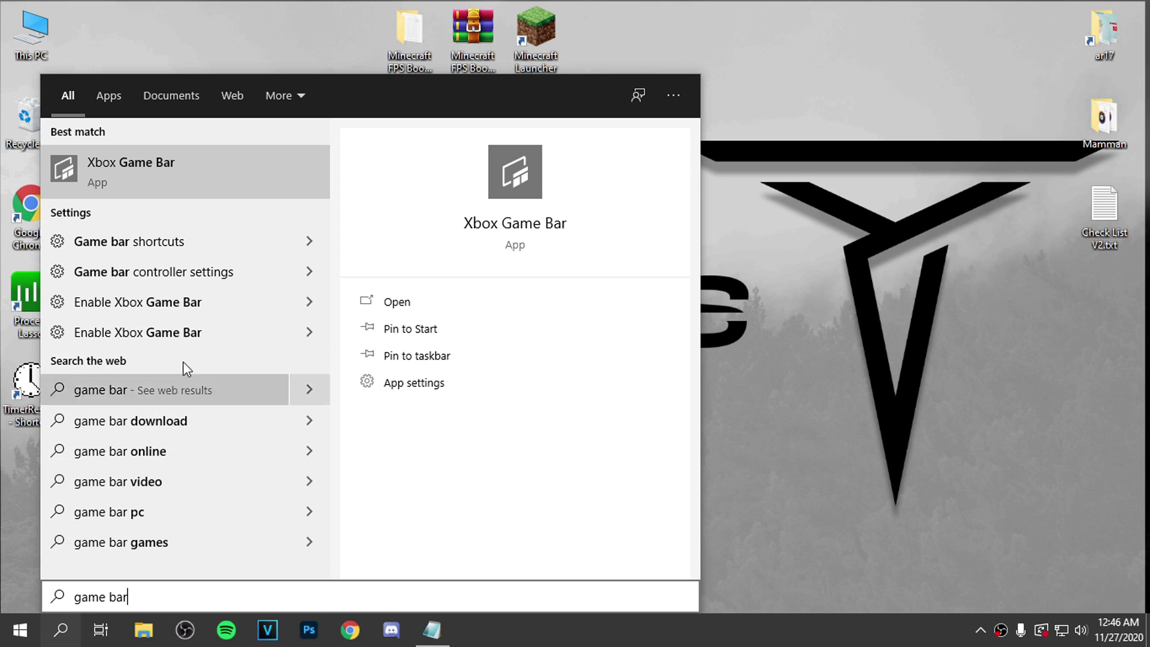
pyautogui.click(158, 304)
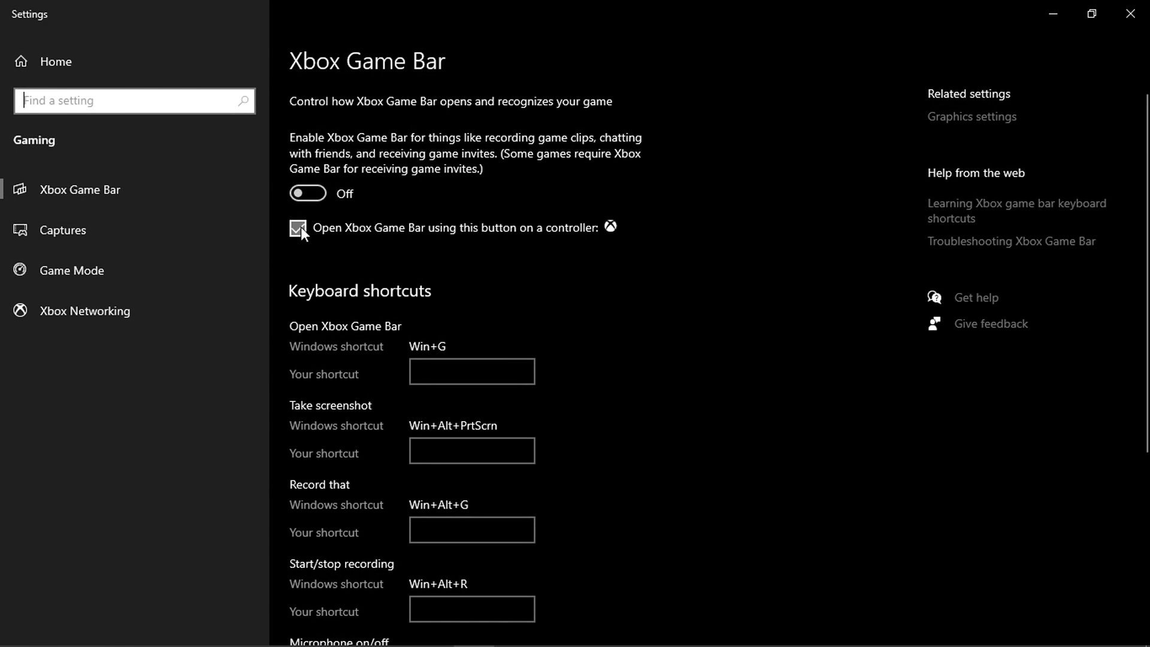
pyautogui.click(299, 228)
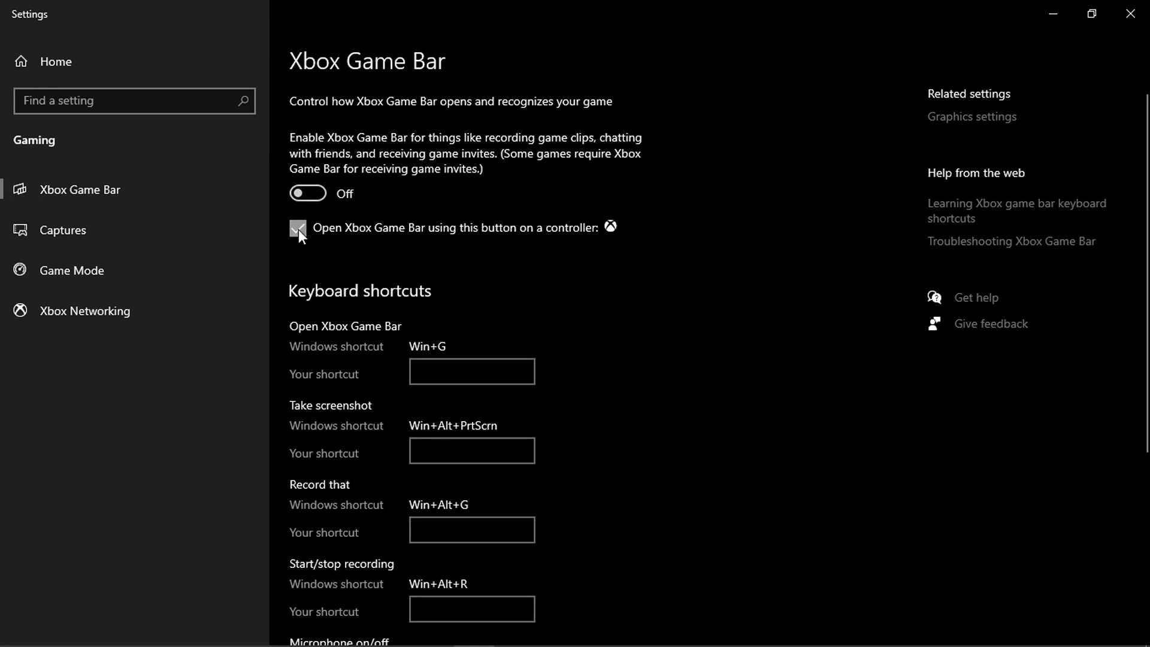
pyautogui.click(357, 228)
pyautogui.click(353, 228)
# Set Game Mode to On in the Gaming settings and close Settings
pyautogui.click(157, 275)
pyautogui.click(303, 167)
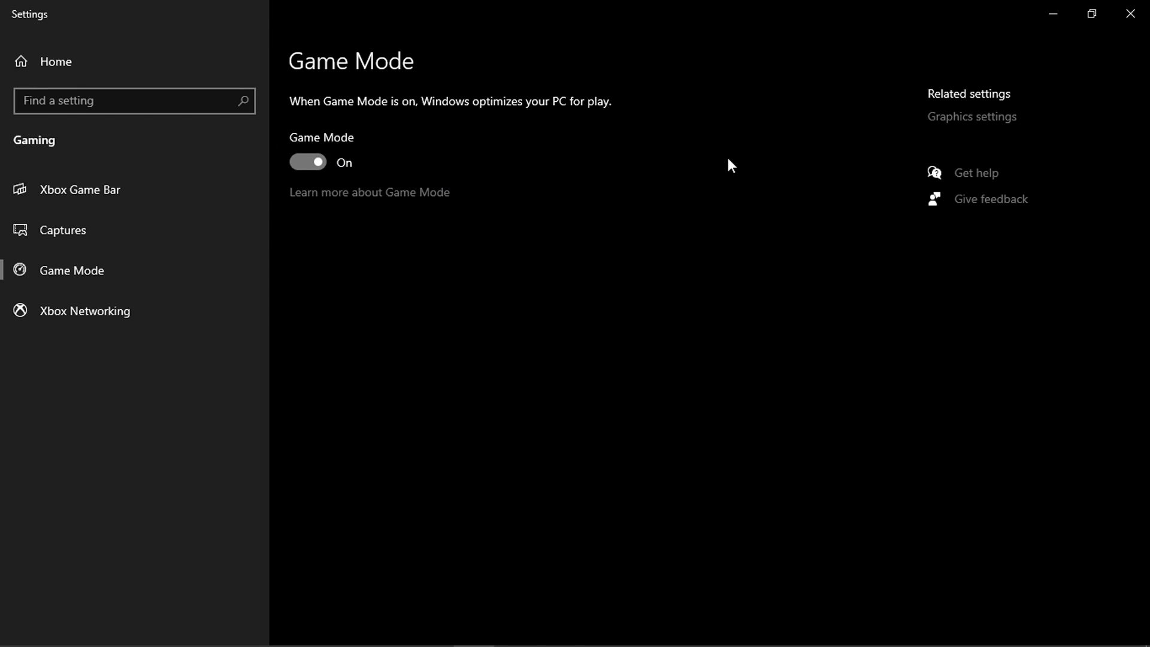
pyautogui.click(1130, 13)
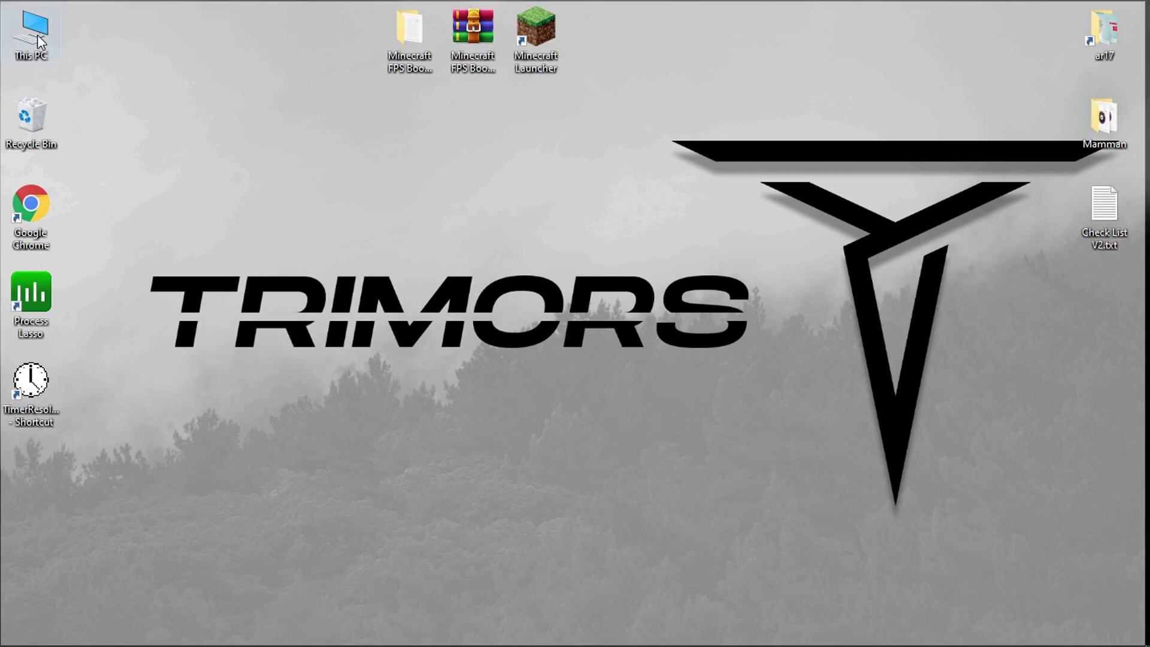
# Open the Performance Options from This PC's properties through the advanced system settings
pyautogui.rightClick(14, 34)
pyautogui.click(82, 229)
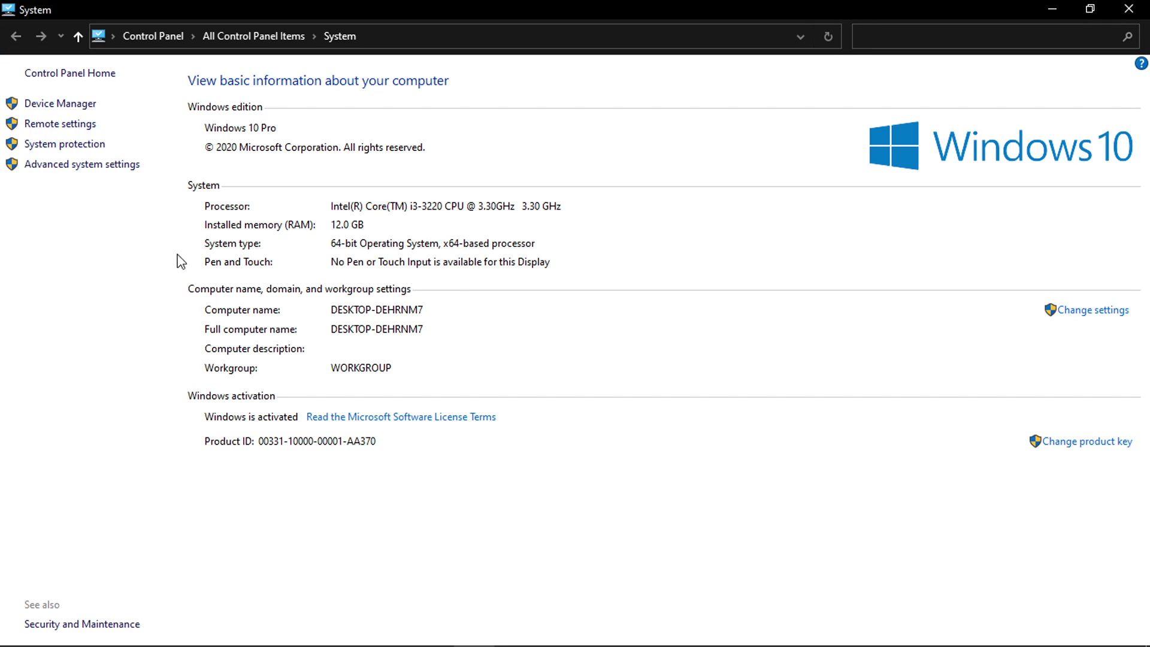
pyautogui.click(84, 167)
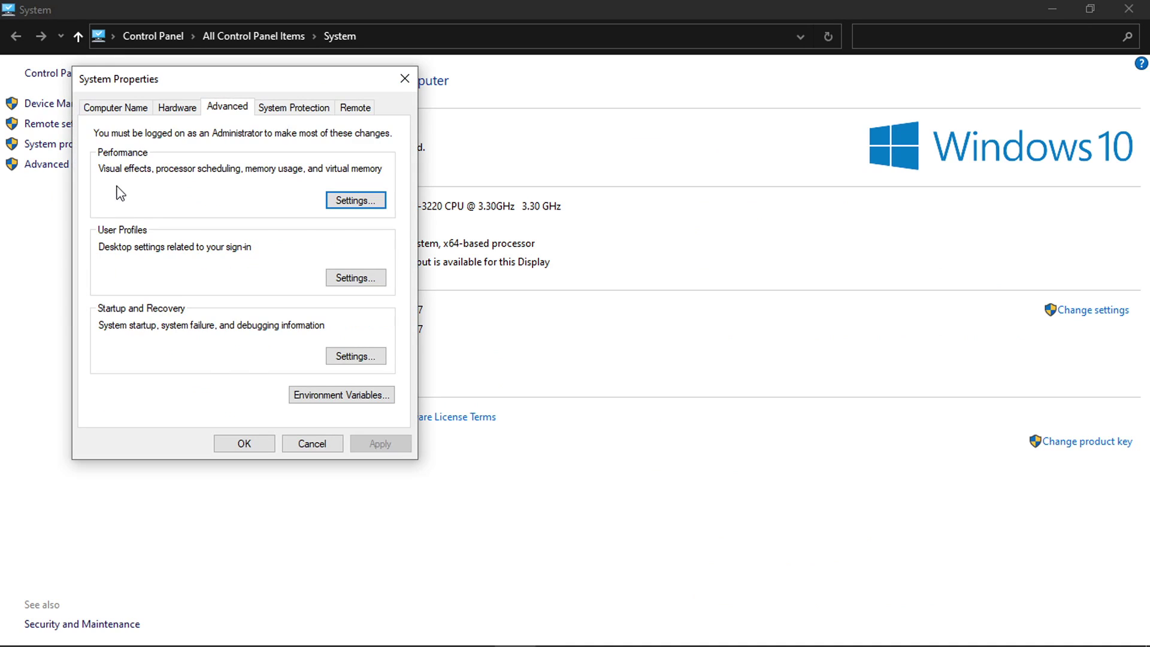
pyautogui.moveTo(251, 84); pyautogui.dragTo(577, 95)
pyautogui.click(679, 212)
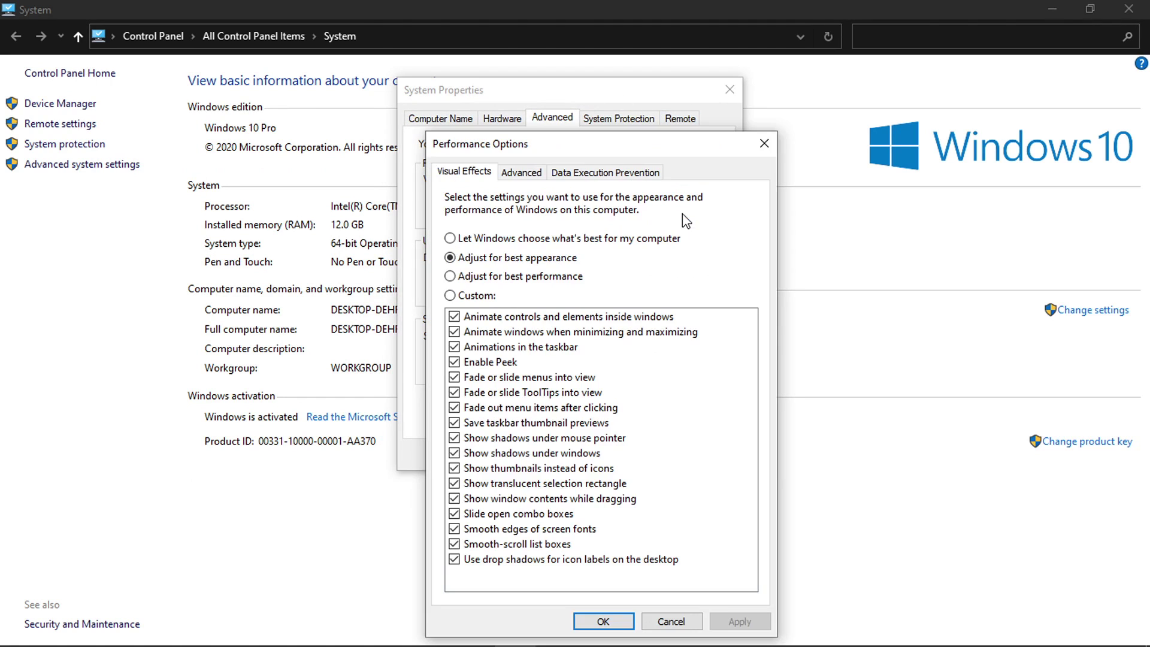
pyautogui.moveTo(630, 149); pyautogui.dragTo(617, 90)
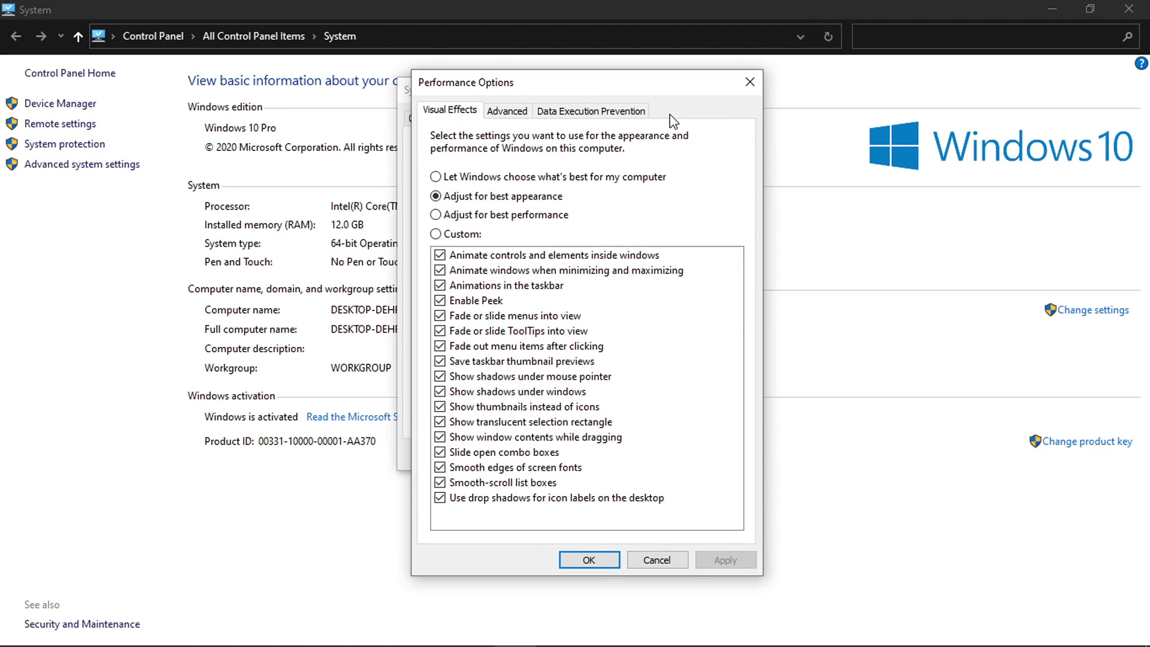
# Adjust visual effects for best performance, enable only thumbnails instead of icons and smooth edges of screen fonts, apply and close the system windows
pyautogui.click(446, 217)
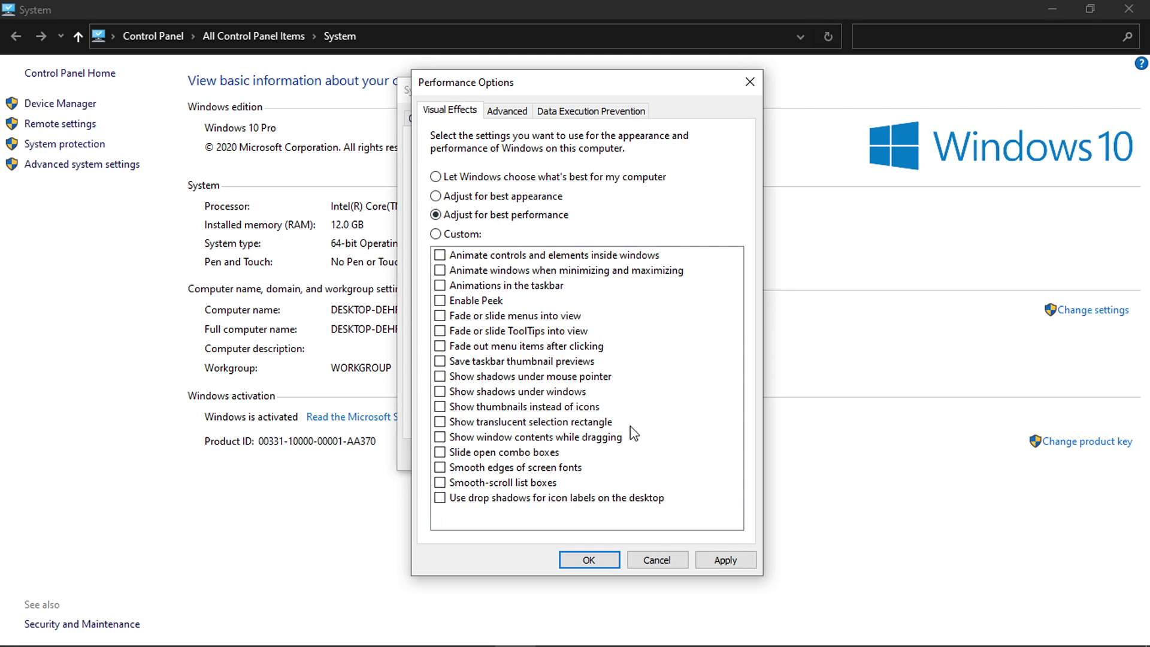
pyautogui.click(454, 472)
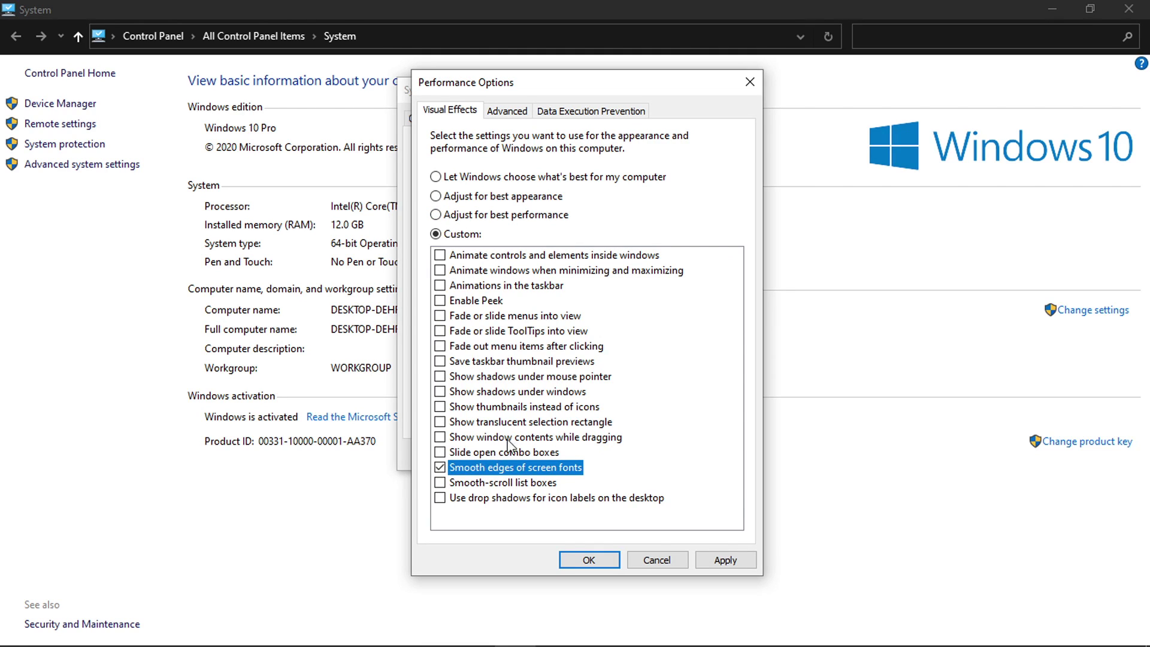
pyautogui.click(496, 408)
pyautogui.click(492, 470)
pyautogui.click(499, 412)
pyautogui.click(498, 412)
pyautogui.click(509, 473)
pyautogui.click(728, 563)
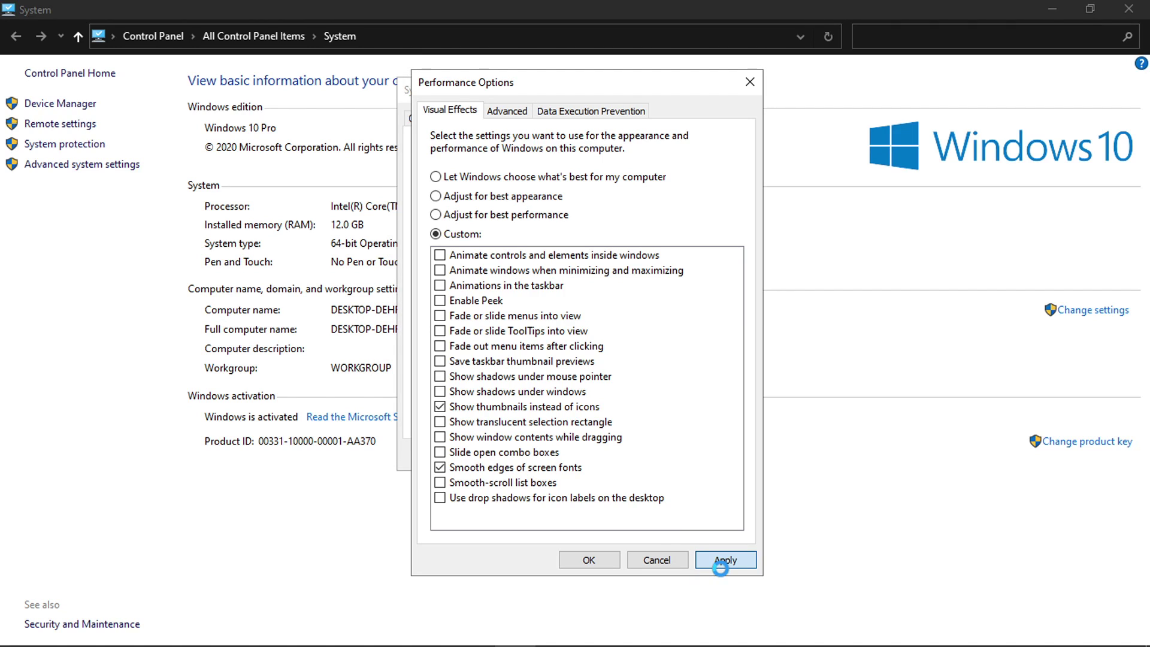
pyautogui.click(589, 564)
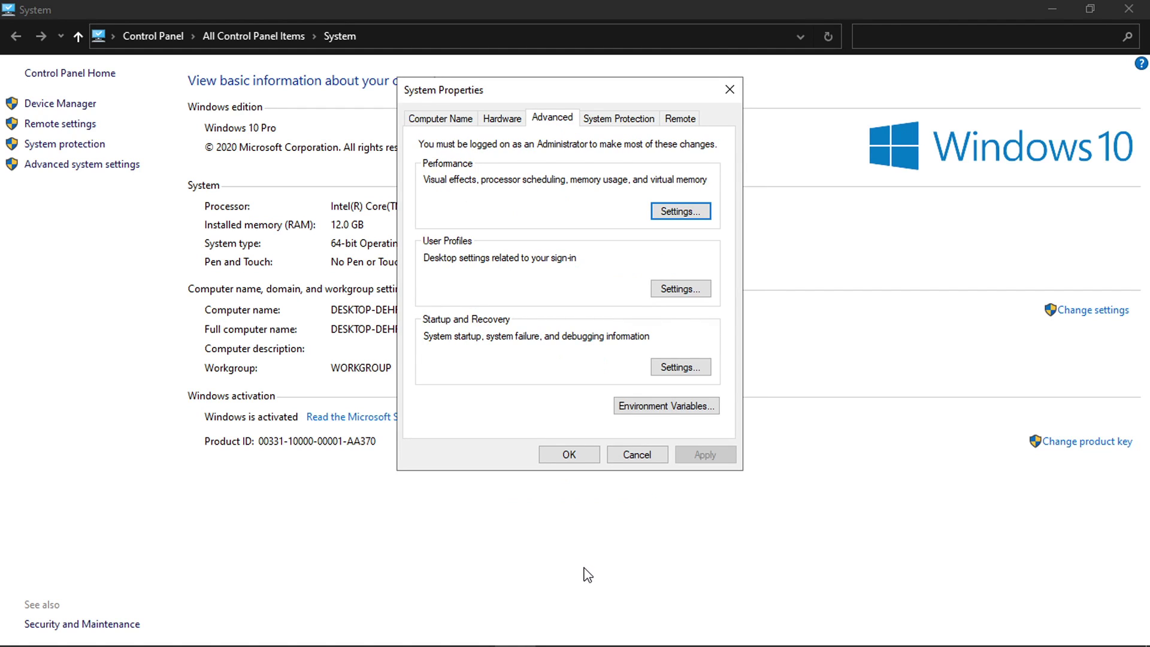
pyautogui.click(573, 457)
pyautogui.click(1128, 9)
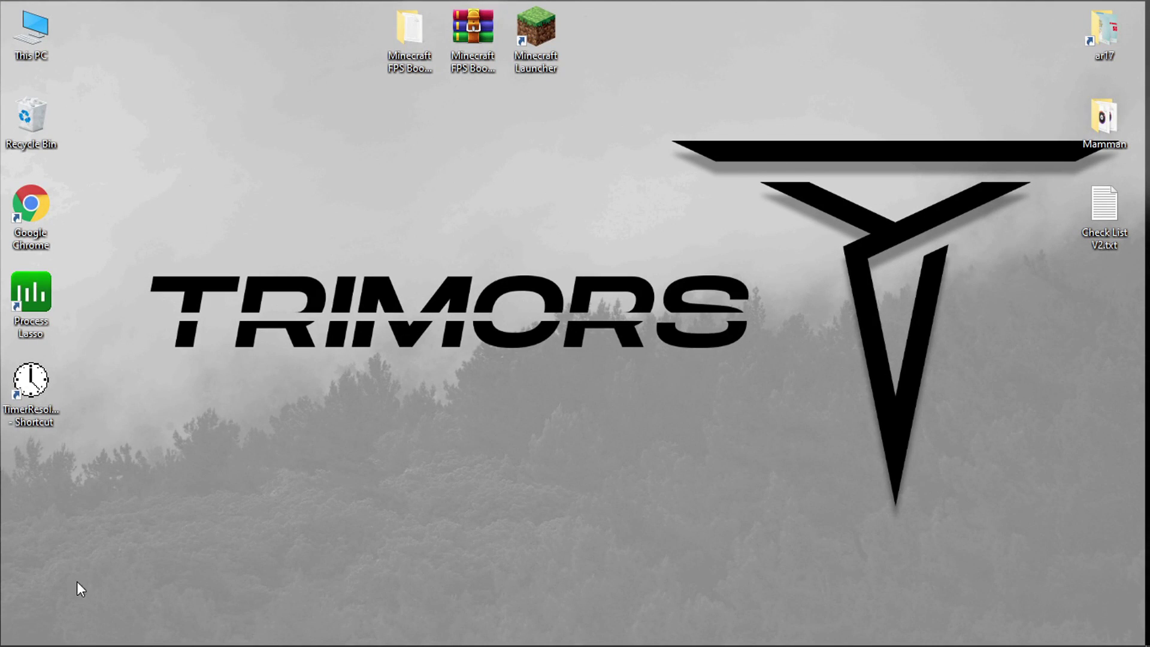
# Search Windows for Run and use it to open the temp folder
pyautogui.click(76, 643)
pyautogui.write('run')
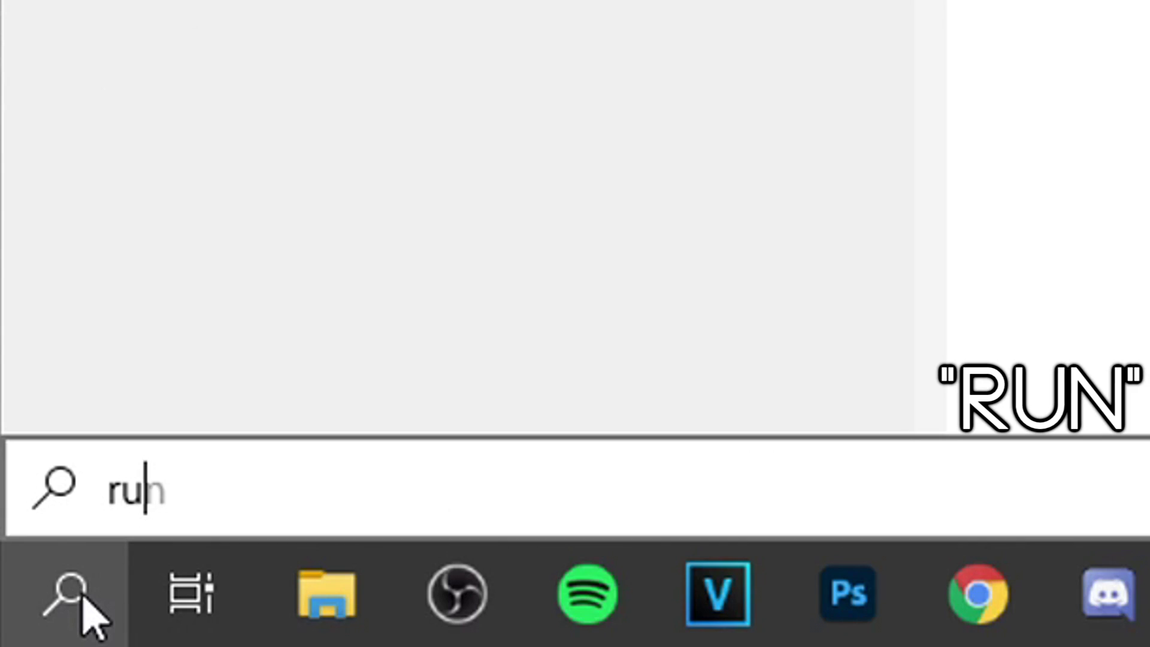
pyautogui.click(142, 167)
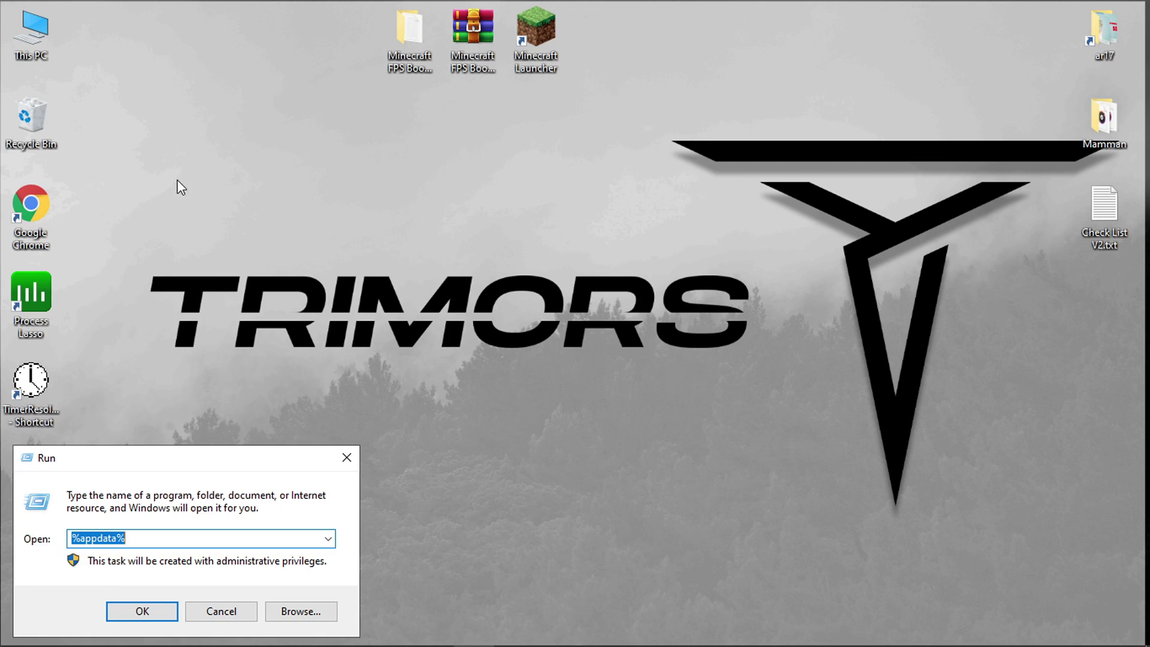
pyautogui.press('BackSpace')
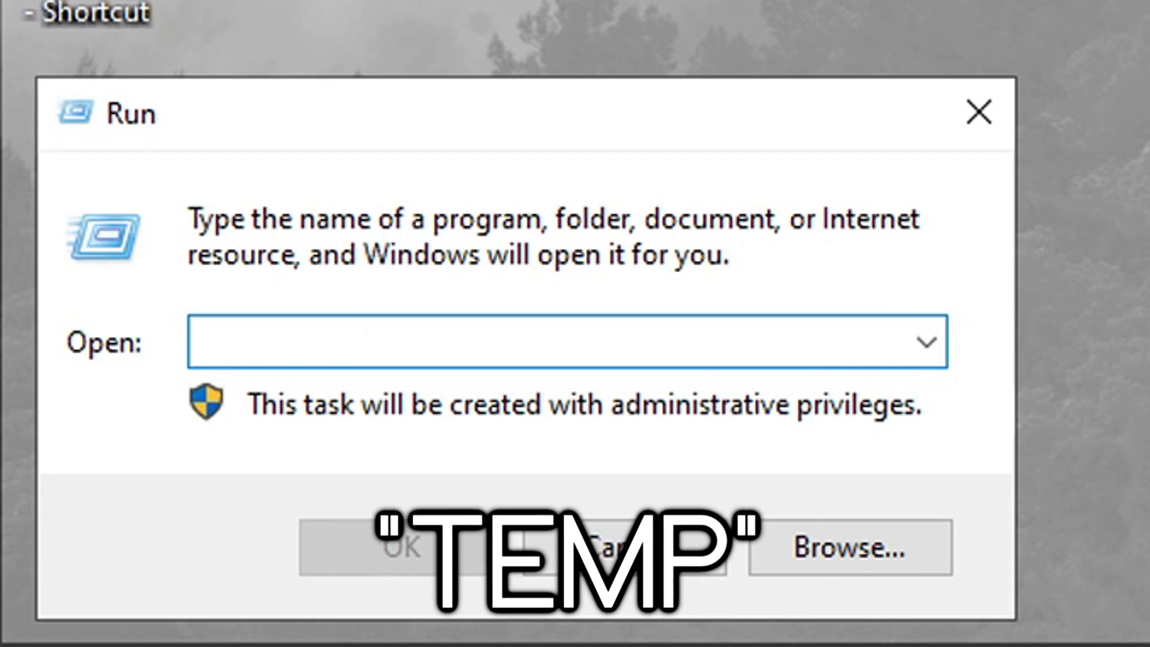
pyautogui.write('temp')
pyautogui.moveTo(122, 545); pyautogui.dragTo(62, 545)
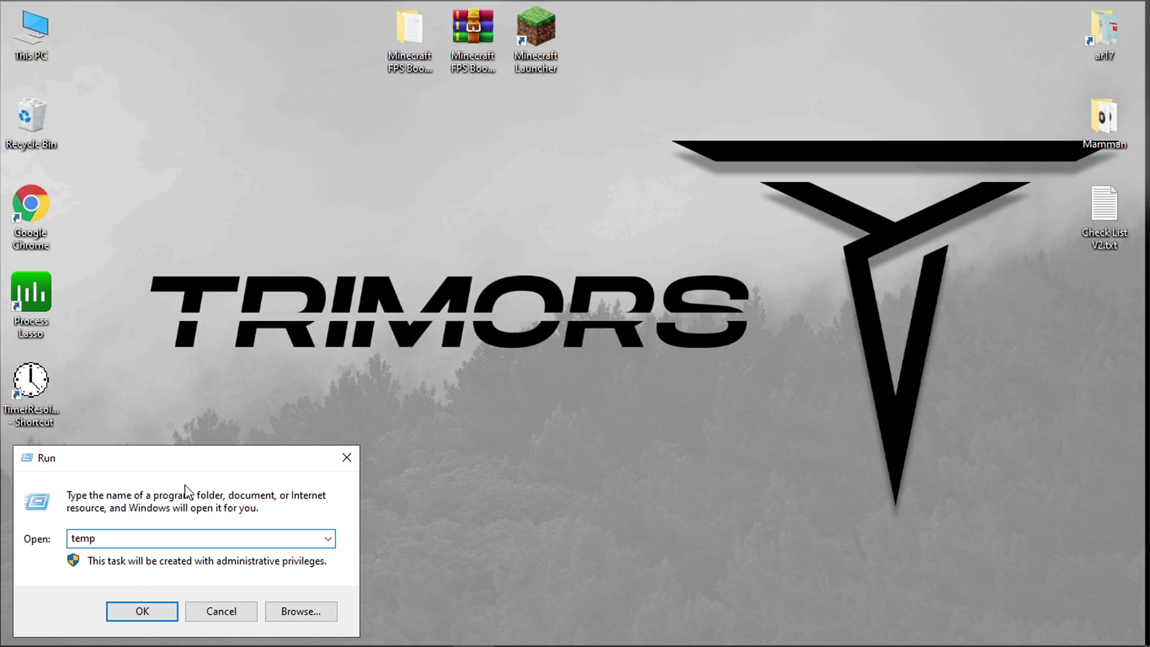
pyautogui.click(142, 610)
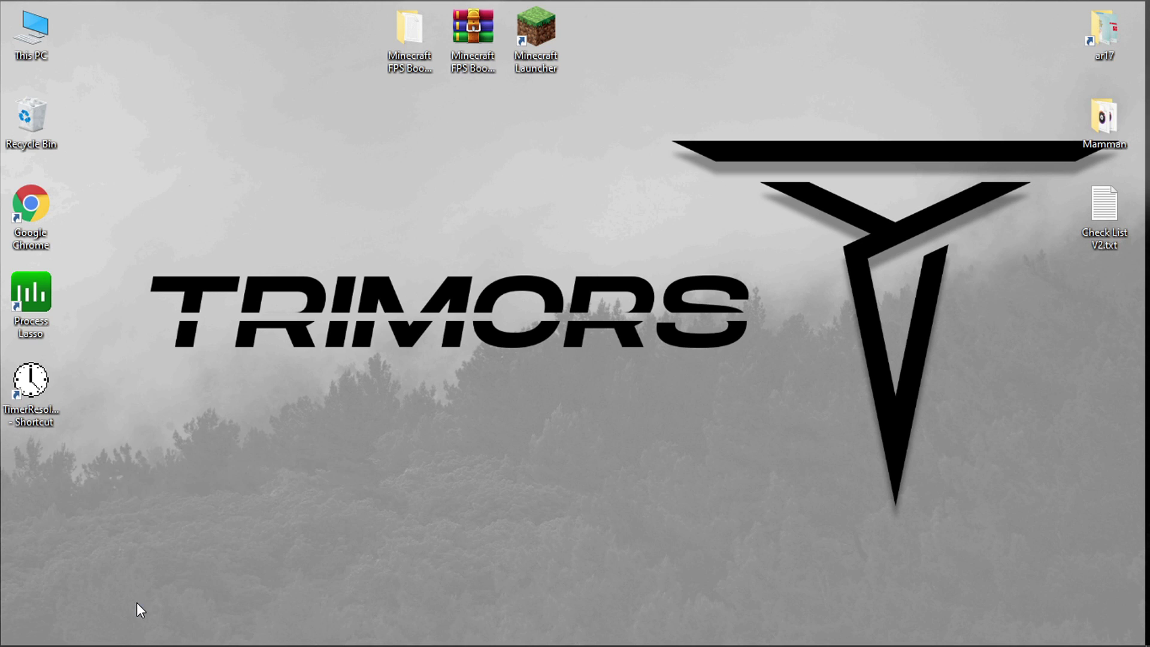